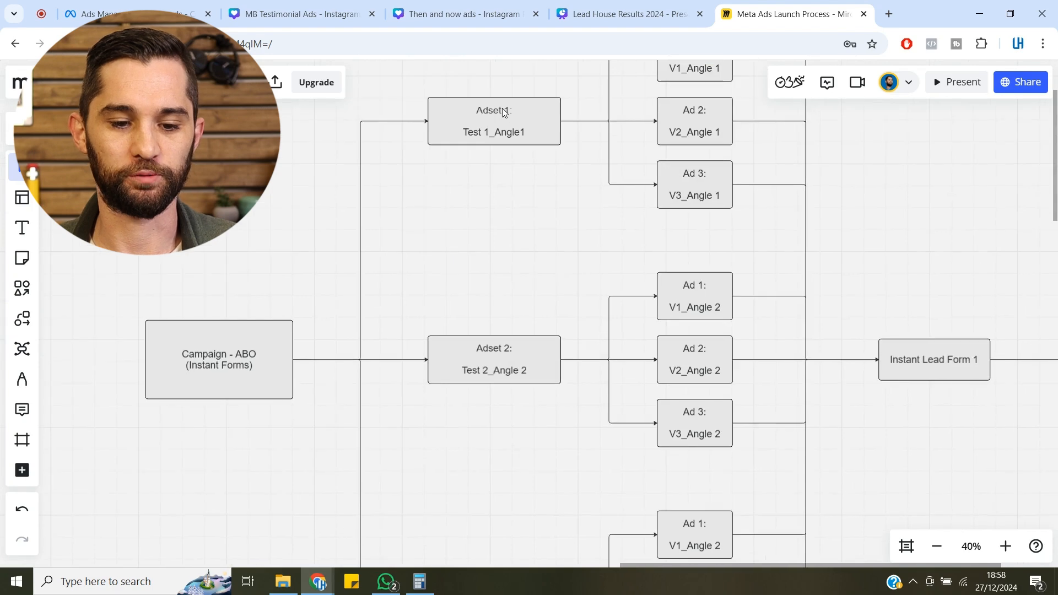
- Examine the Facebook ads structure chart, following the ABO campaign through its ad sets and ads to the instant lead form and leads
scroll(488, 221, down, 2)
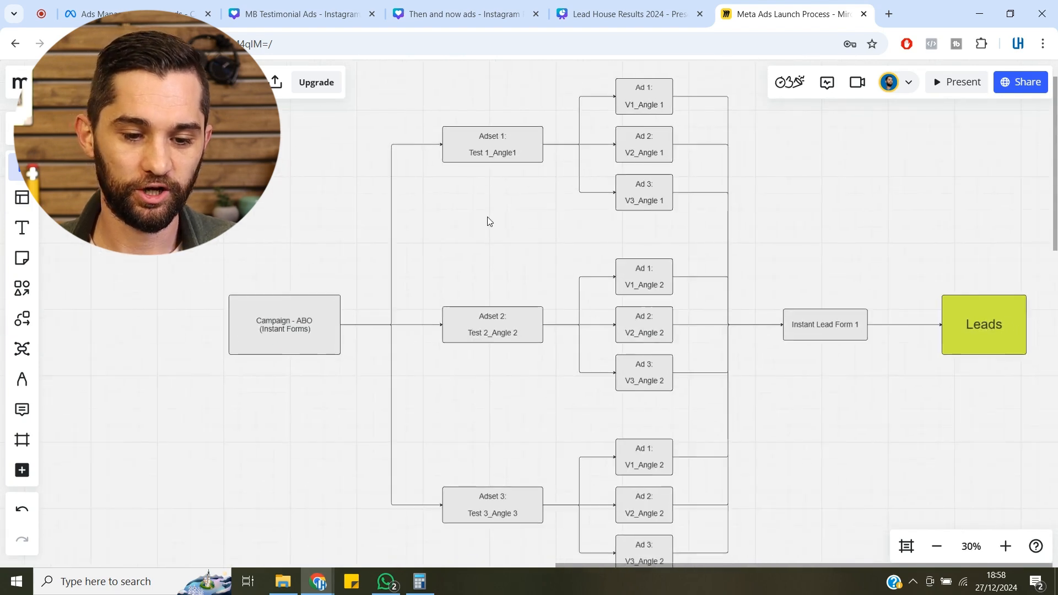
scroll(487, 199, down, 2)
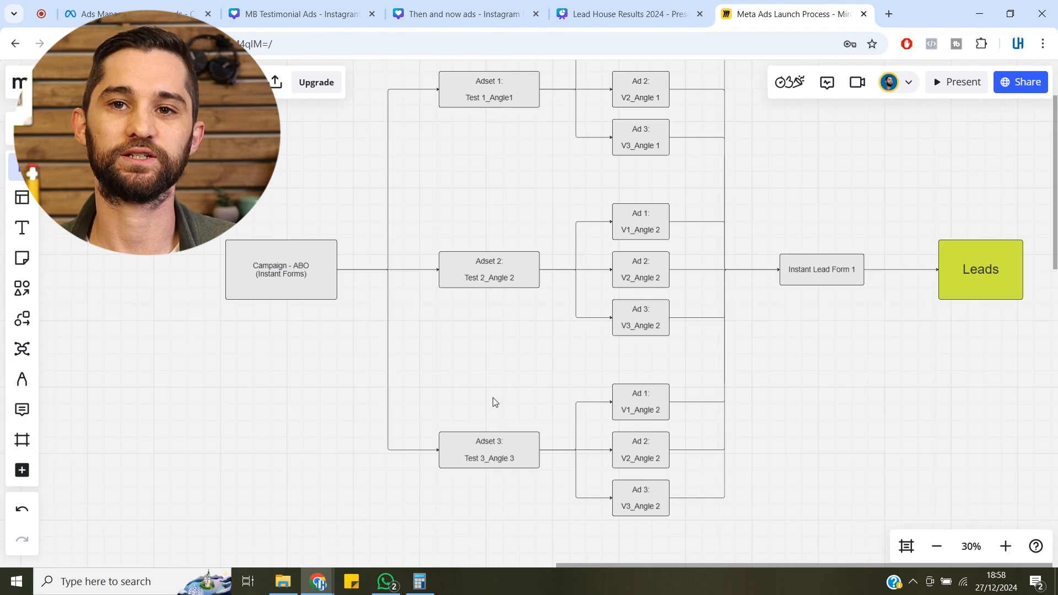
scroll(579, 288, up, 3)
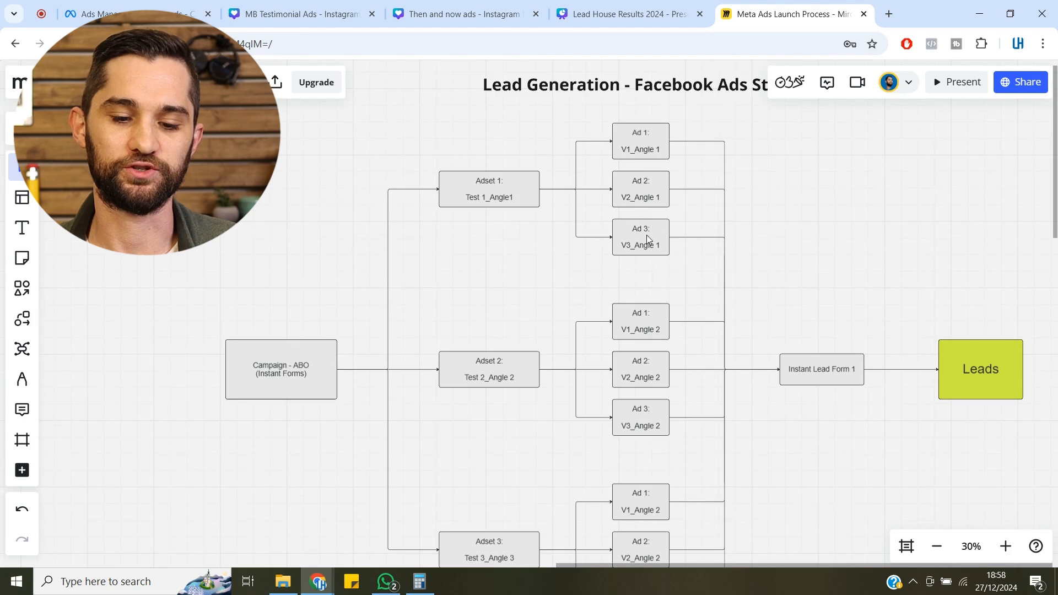
scroll(646, 240, down, 4)
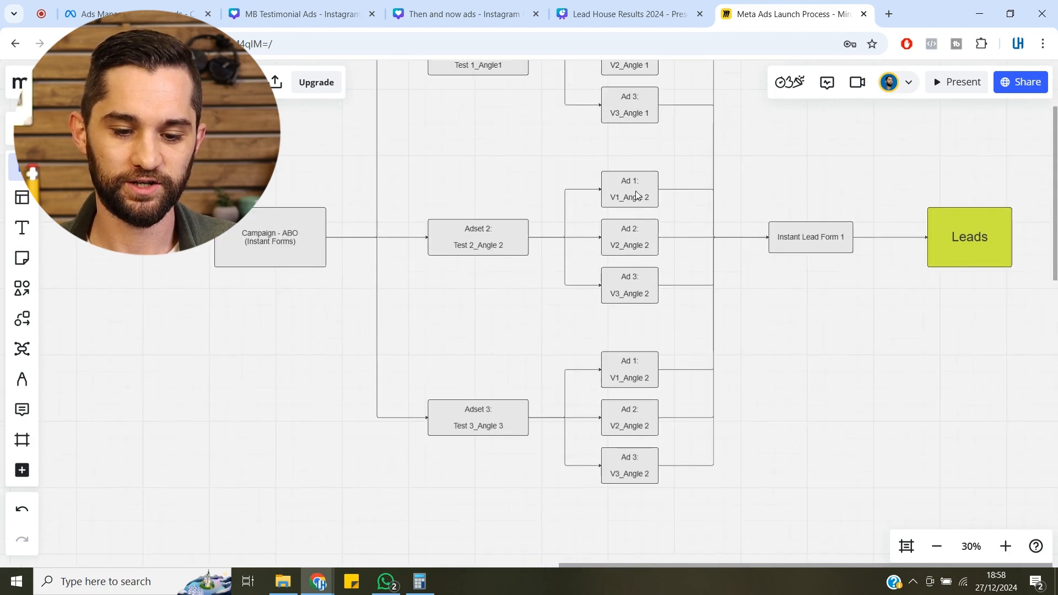
scroll(716, 270, right, 5)
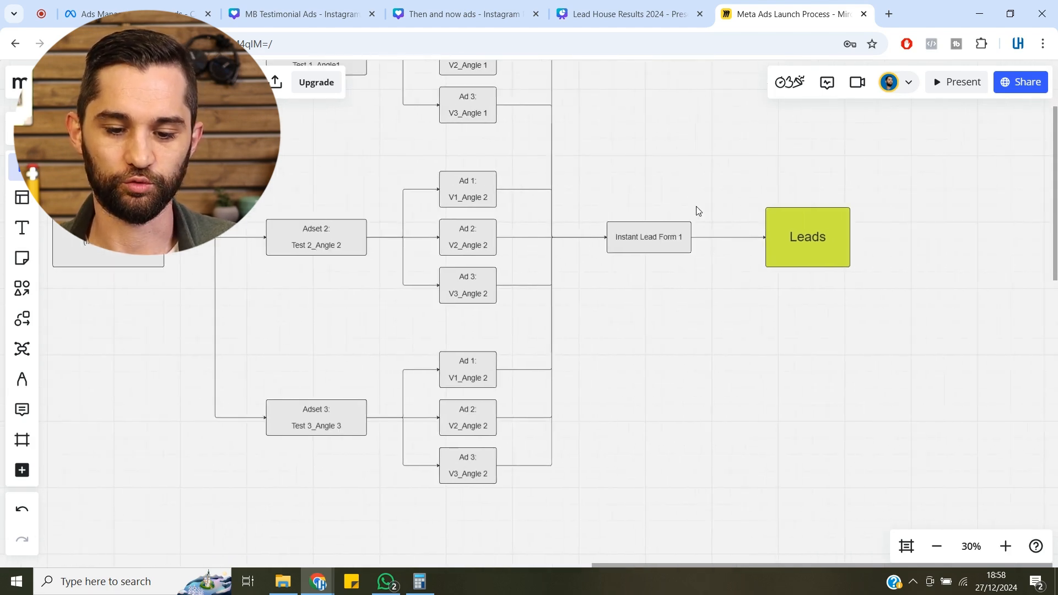
scroll(680, 192, up, 3)
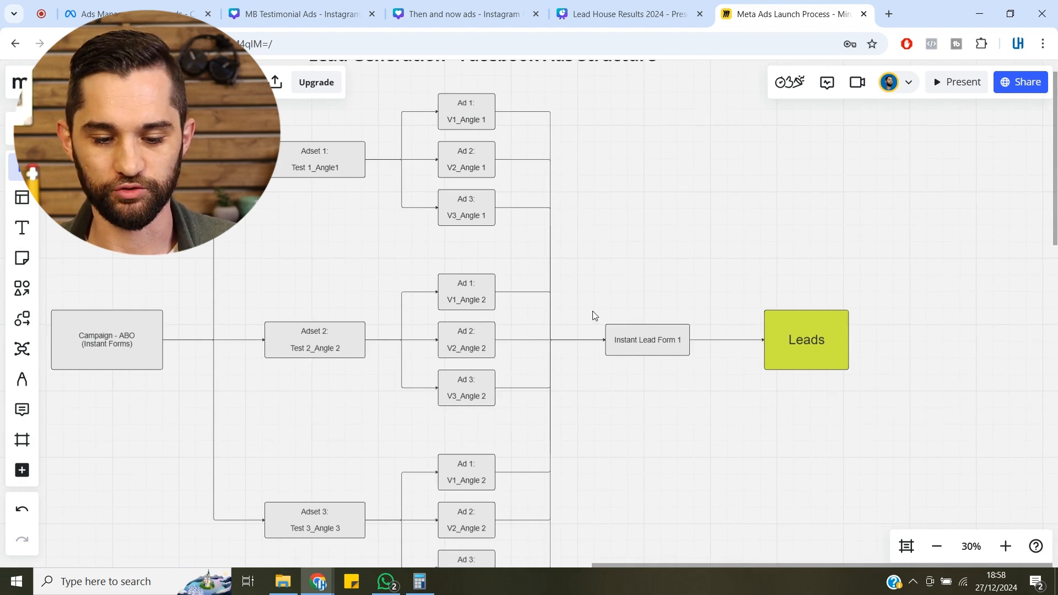
scroll(593, 314, left, 2)
- Switch to Meta Ads Manager and create a new campaign with the Leads objective and the Manual leads campaign setup
click(159, 11)
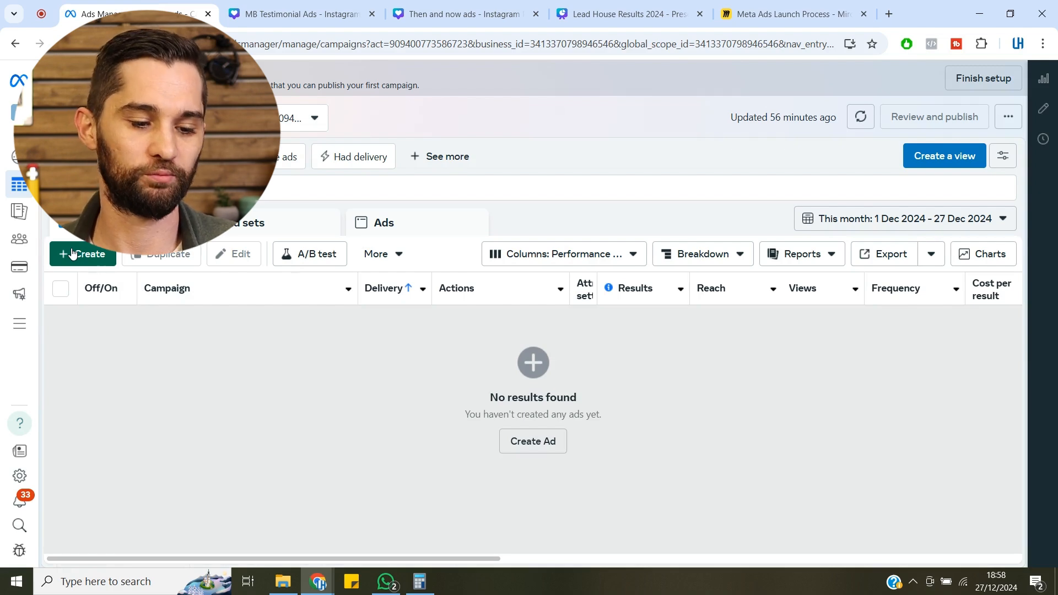
click(84, 263)
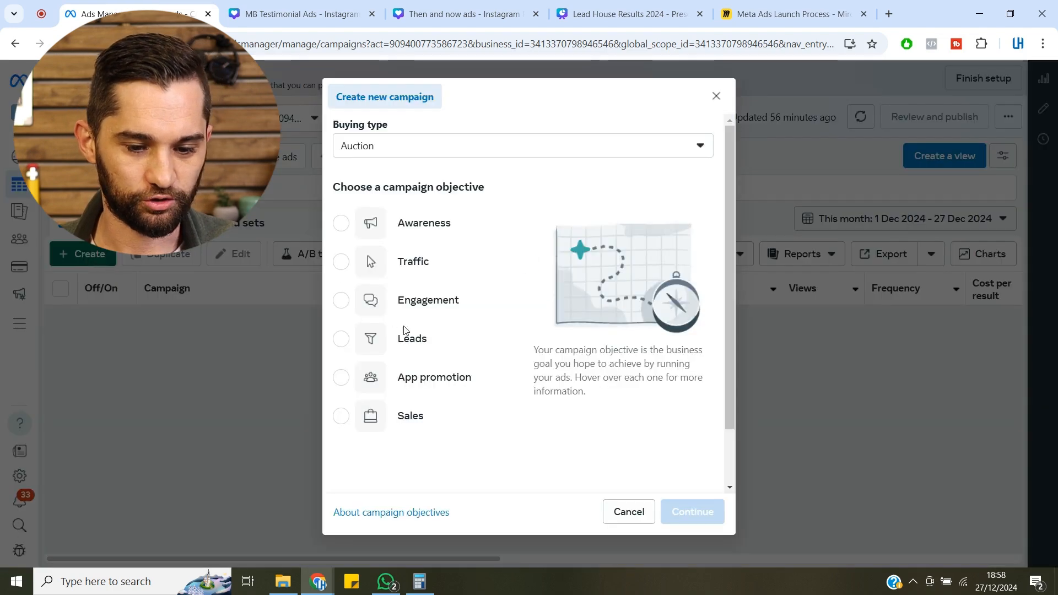
scroll(356, 386, down, 1)
scroll(359, 395, down, 3)
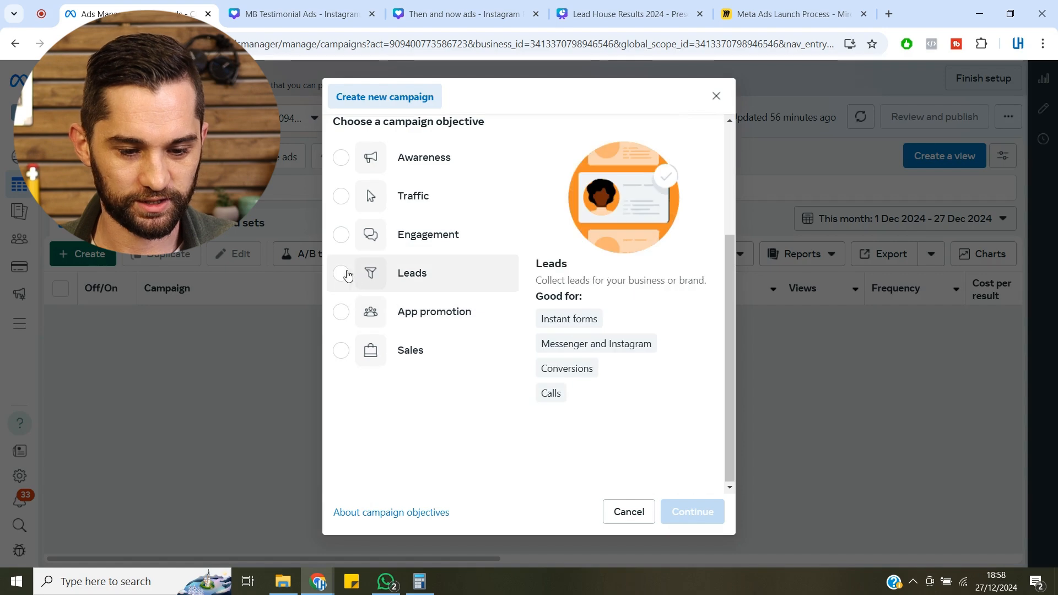
click(345, 274)
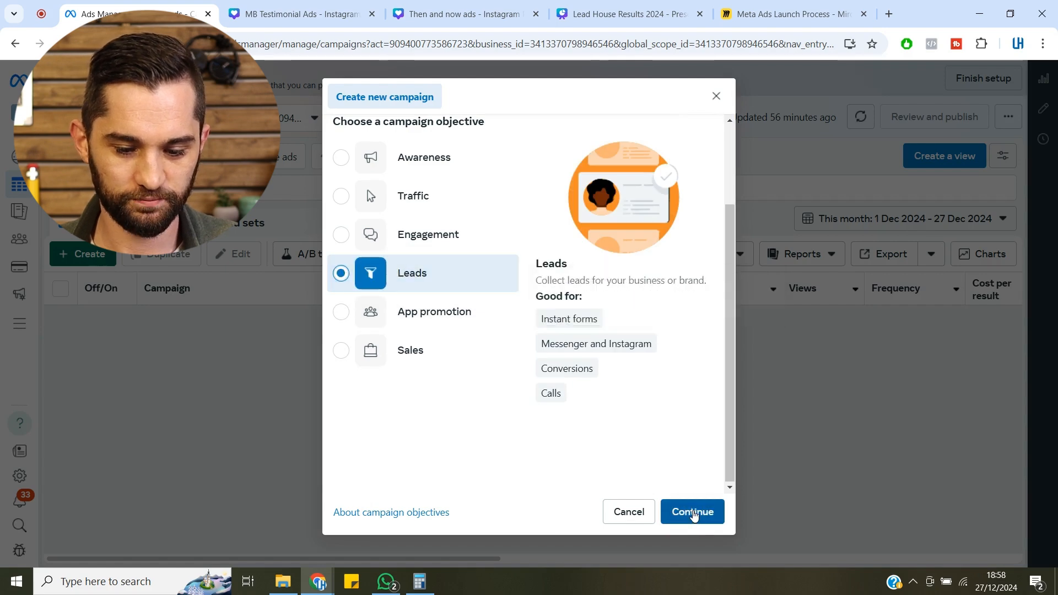
click(693, 512)
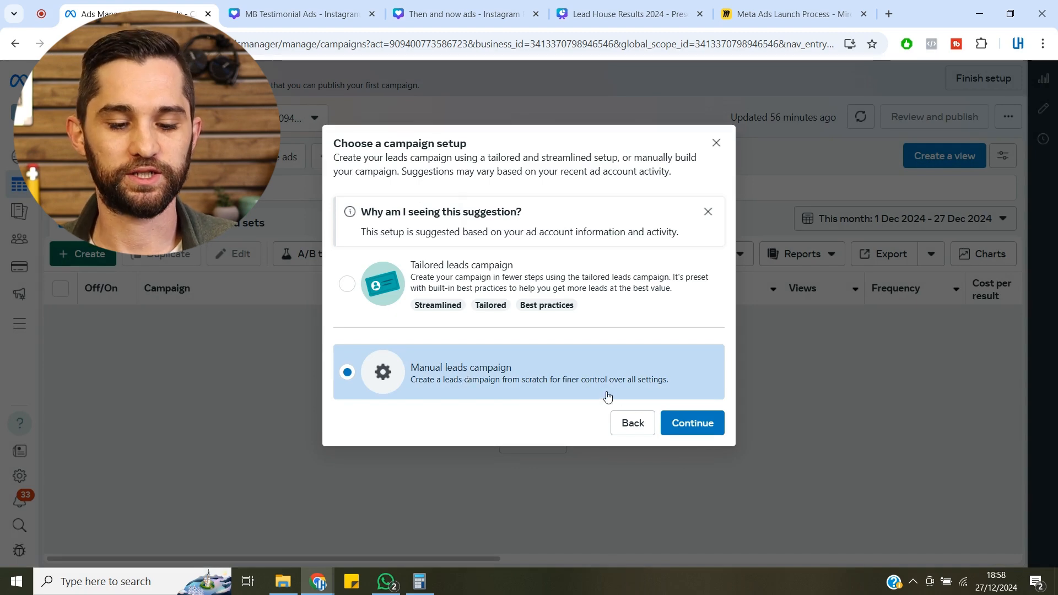
click(690, 420)
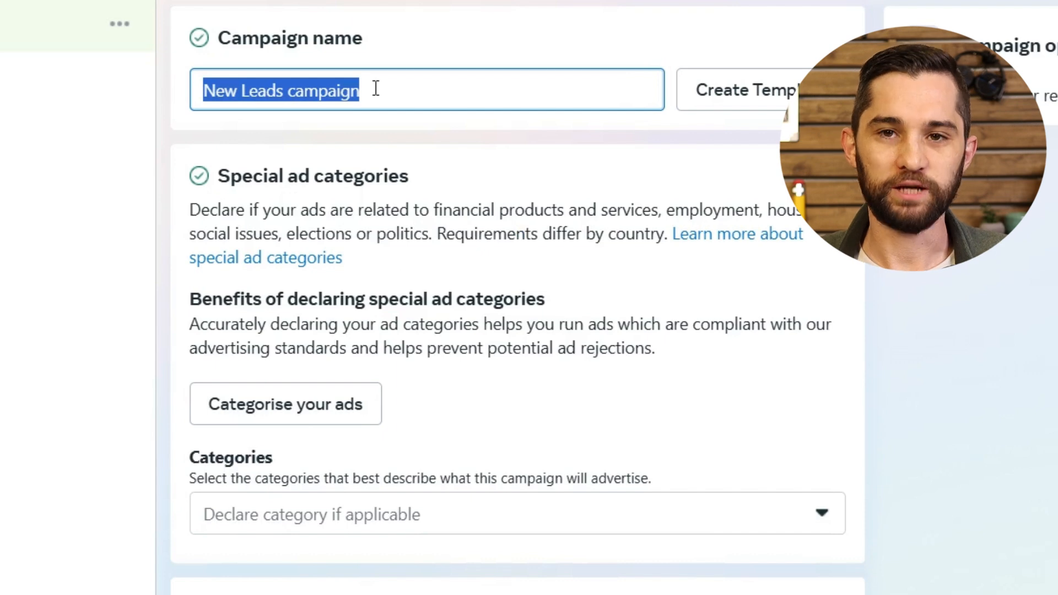
- Rename the campaign as Prospecting_FBLF_27.12.2024
key(BackSpace)
text(P)
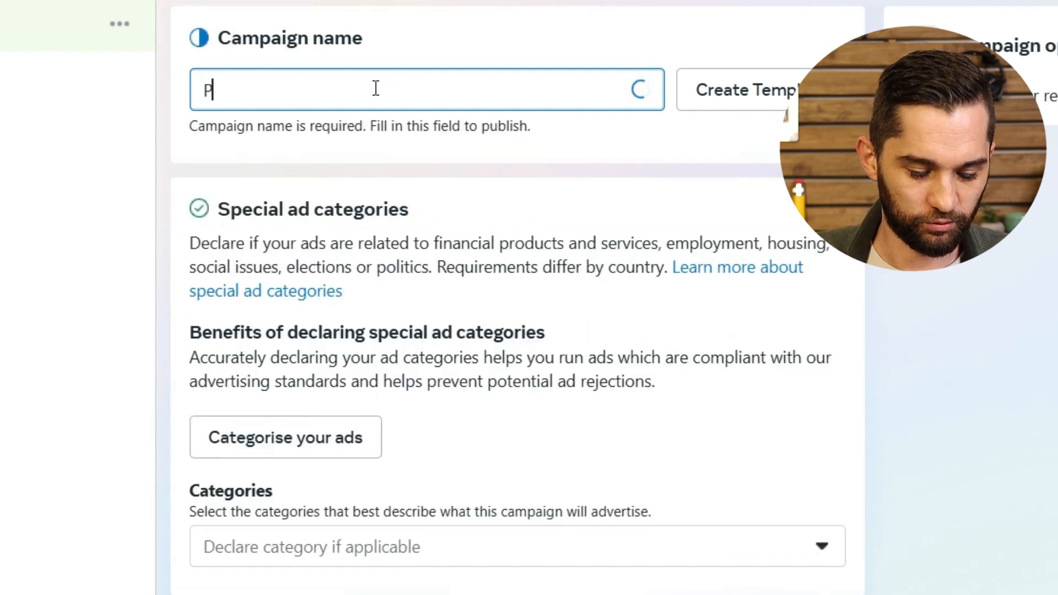
text(ros)
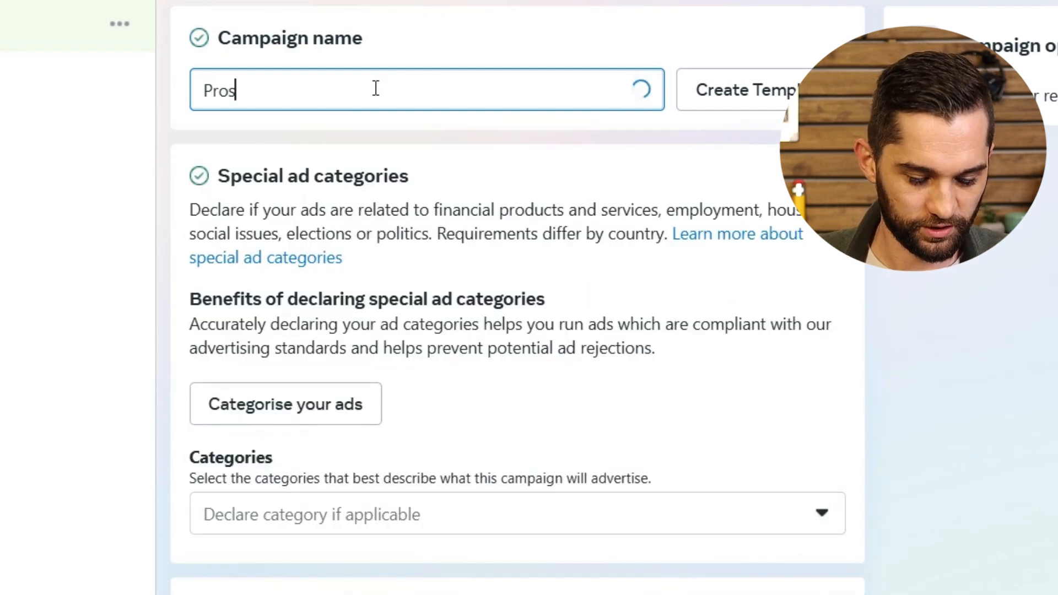
text(pecting)
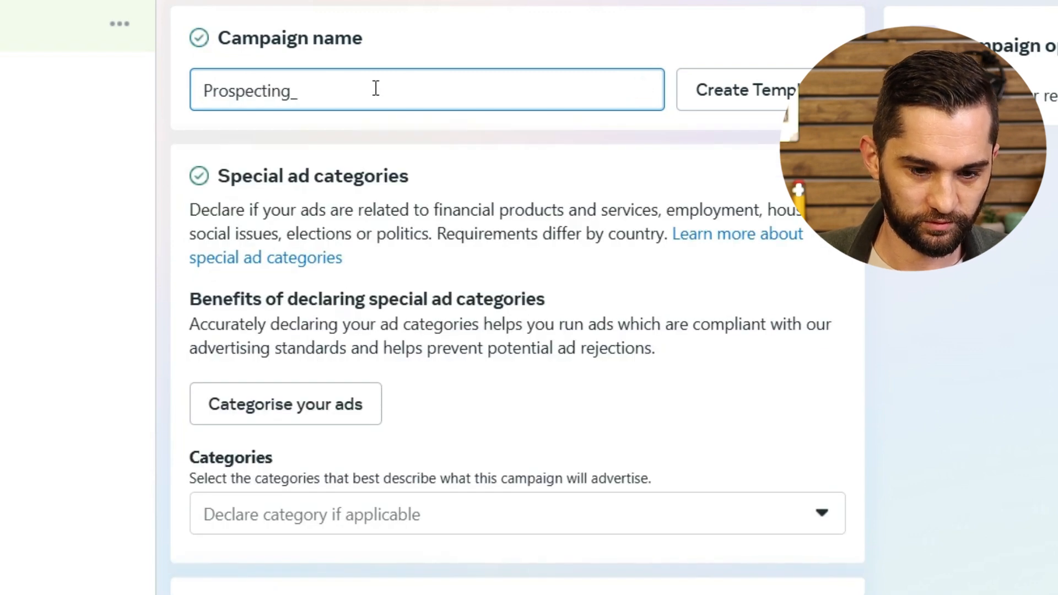
text(_FBLF)
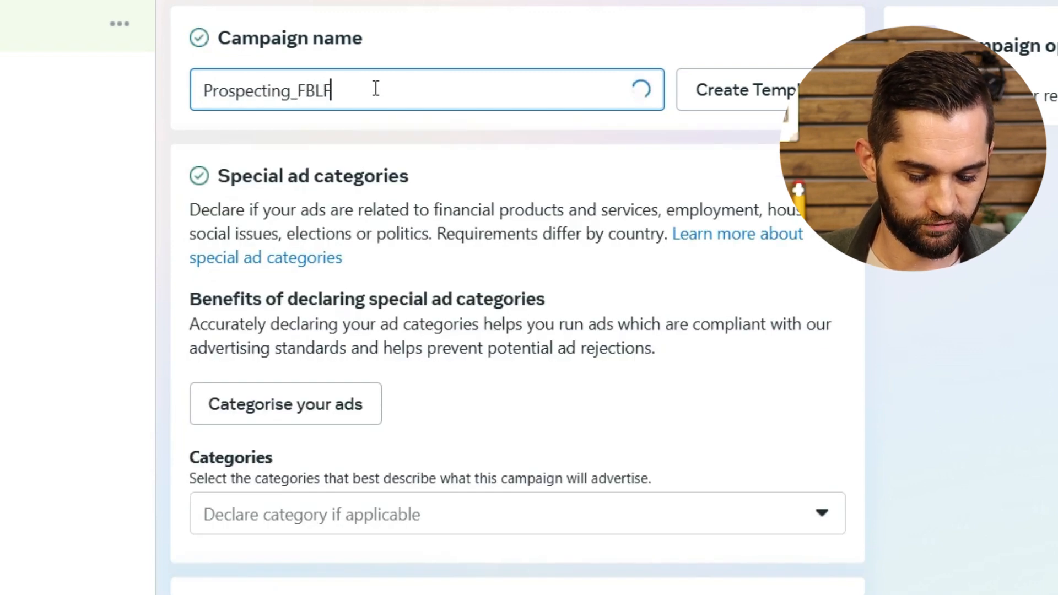
text(_)
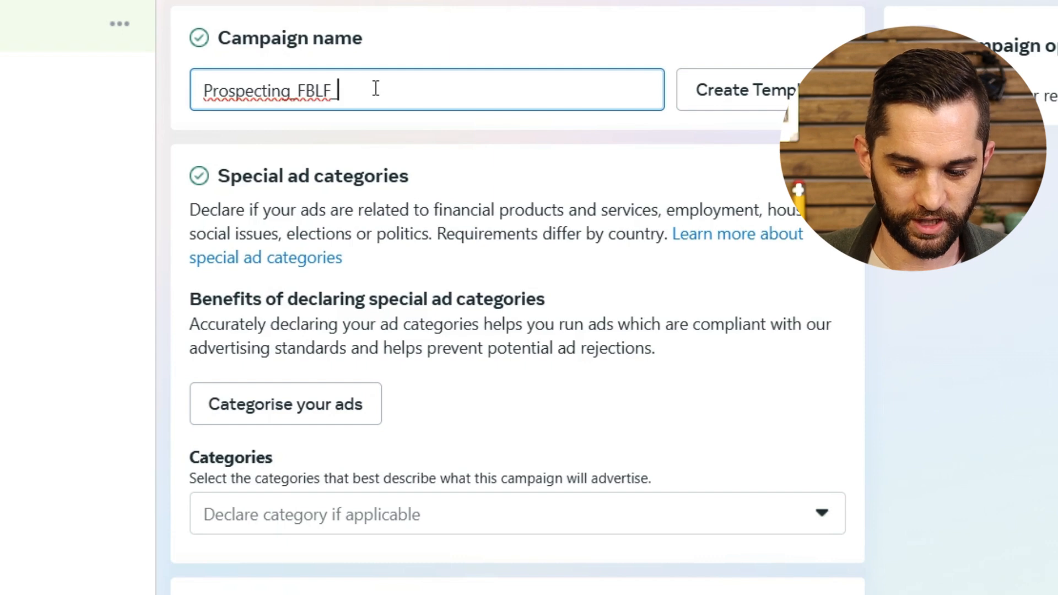
text(27.12)
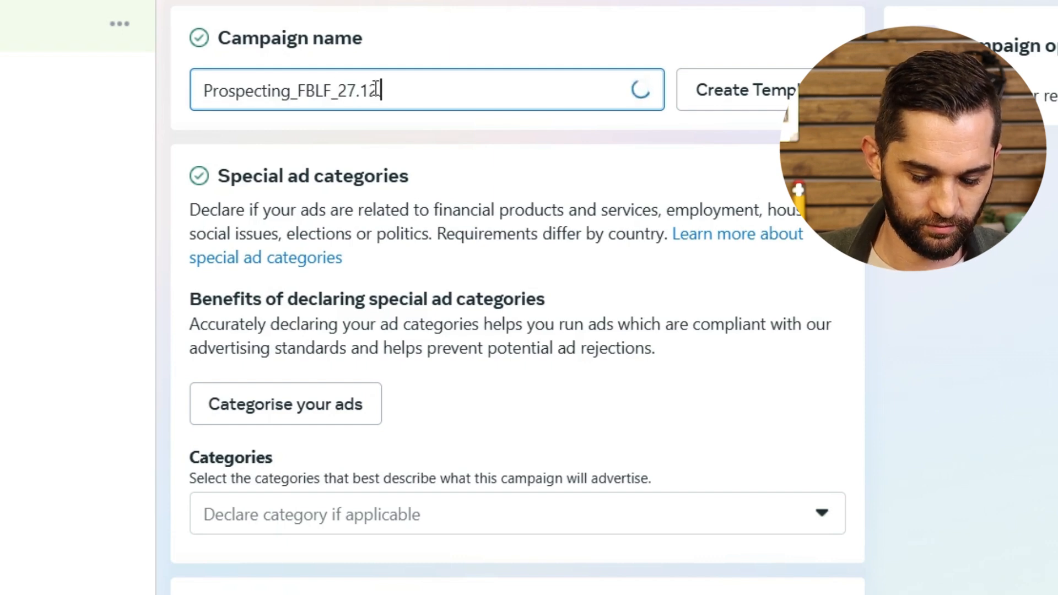
text(.2024)
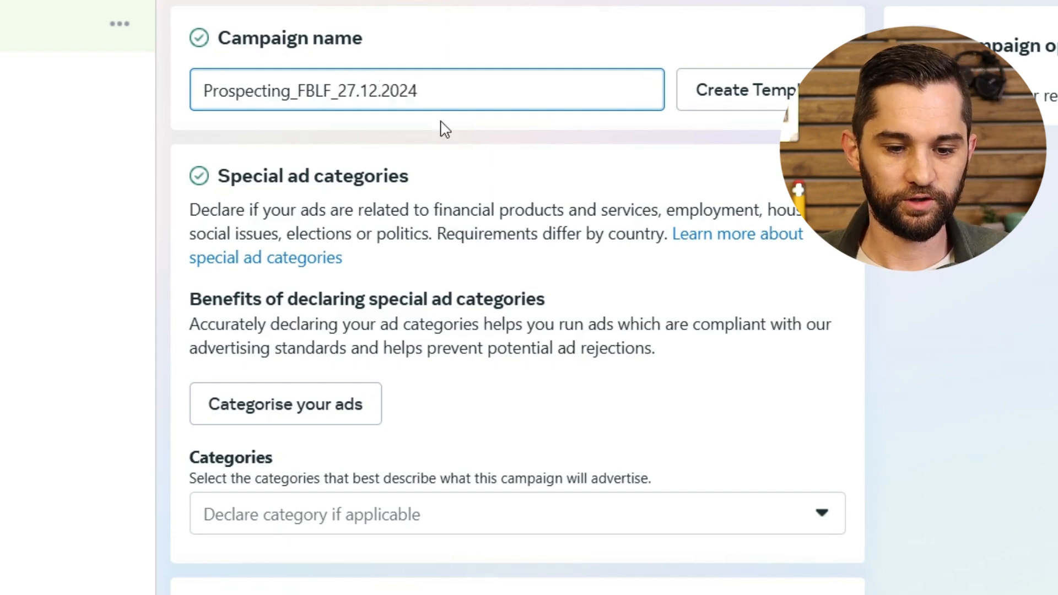
- Review the campaign details and Advantage campaign budget section, and open the New Leads ad set for editing
scroll(578, 266, down, 5)
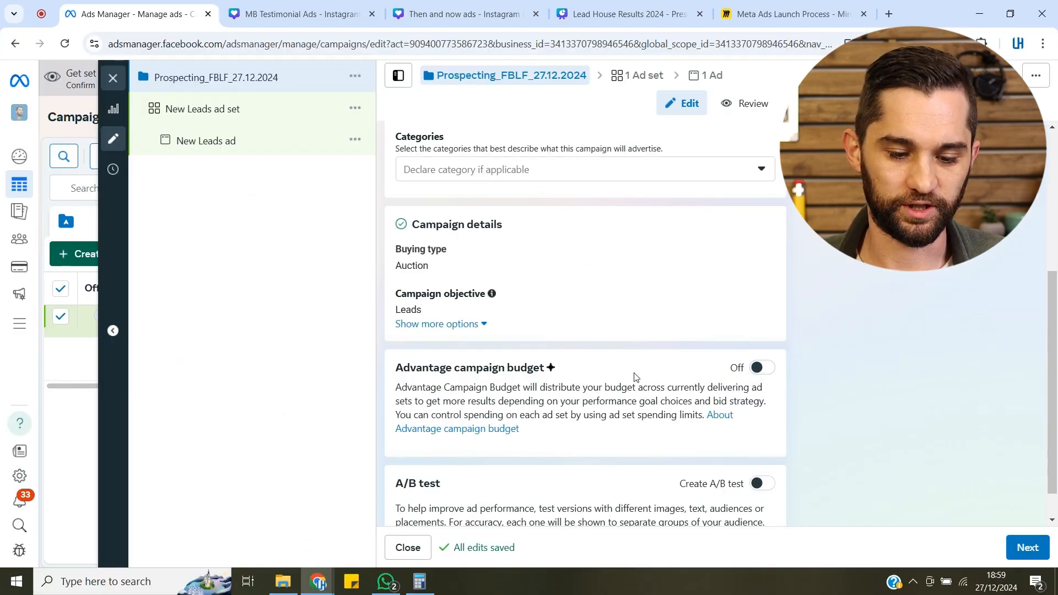
scroll(602, 381, down, 1)
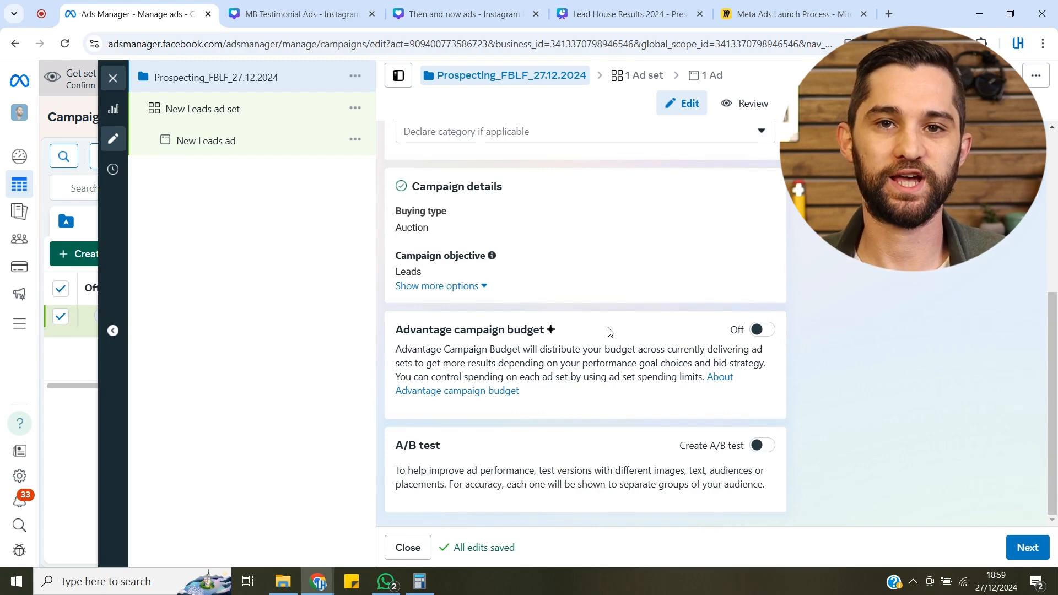
scroll(576, 263, up, 1)
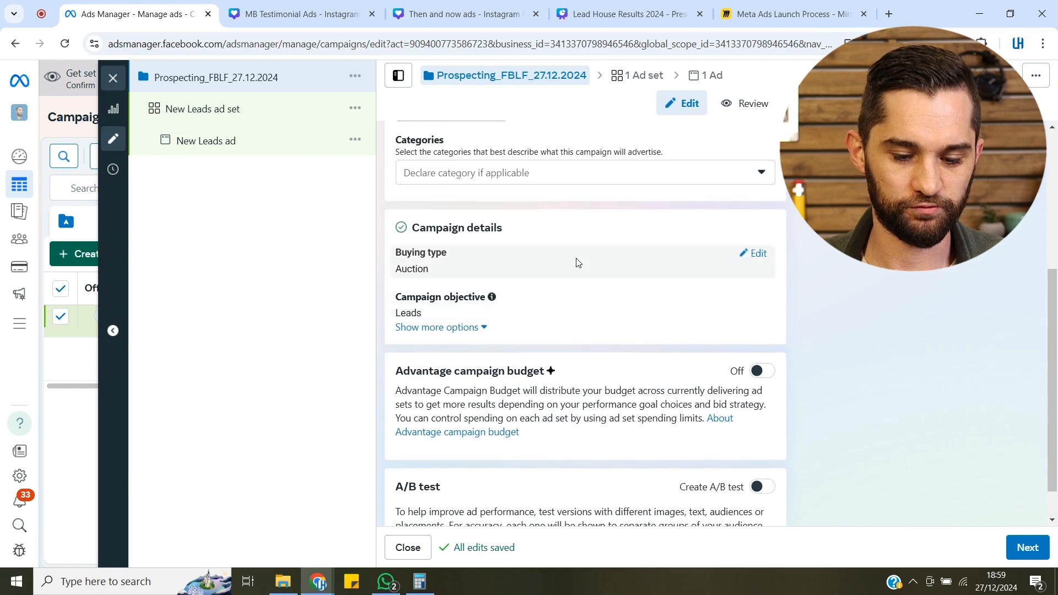
scroll(576, 263, down, 1)
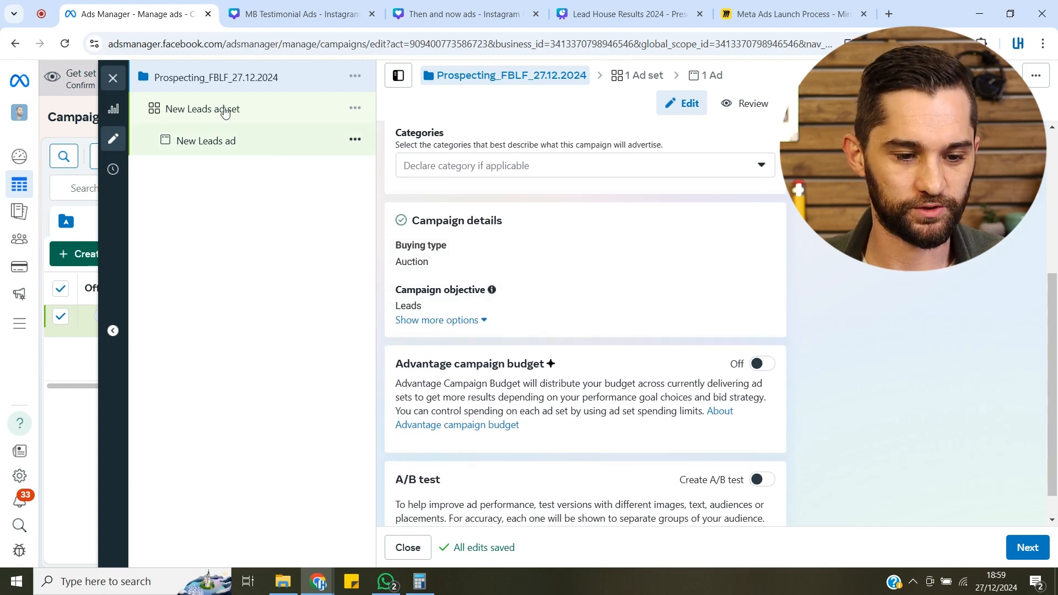
click(209, 113)
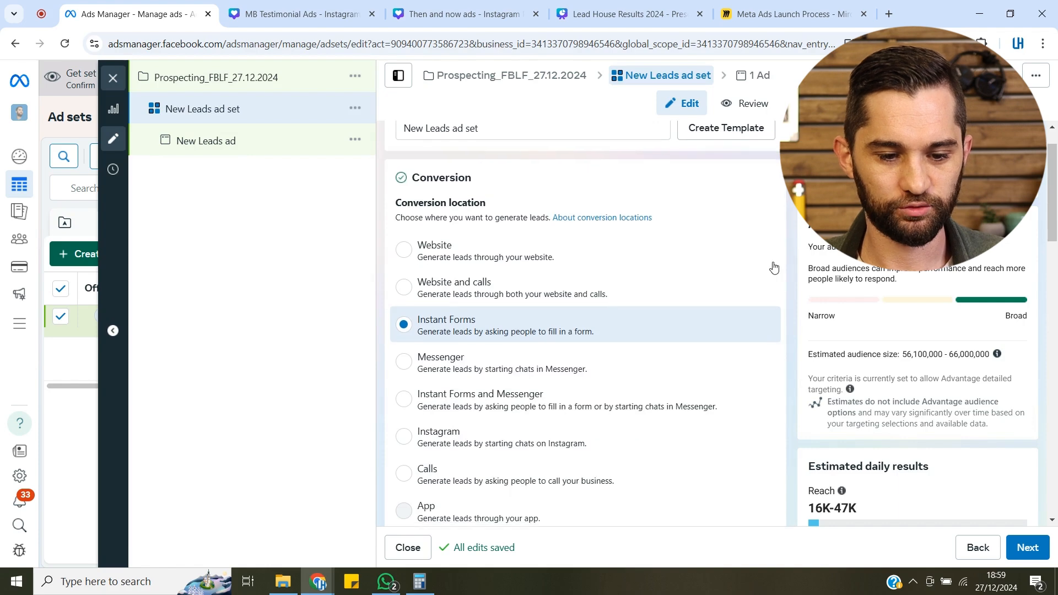
scroll(496, 160, up, 1)
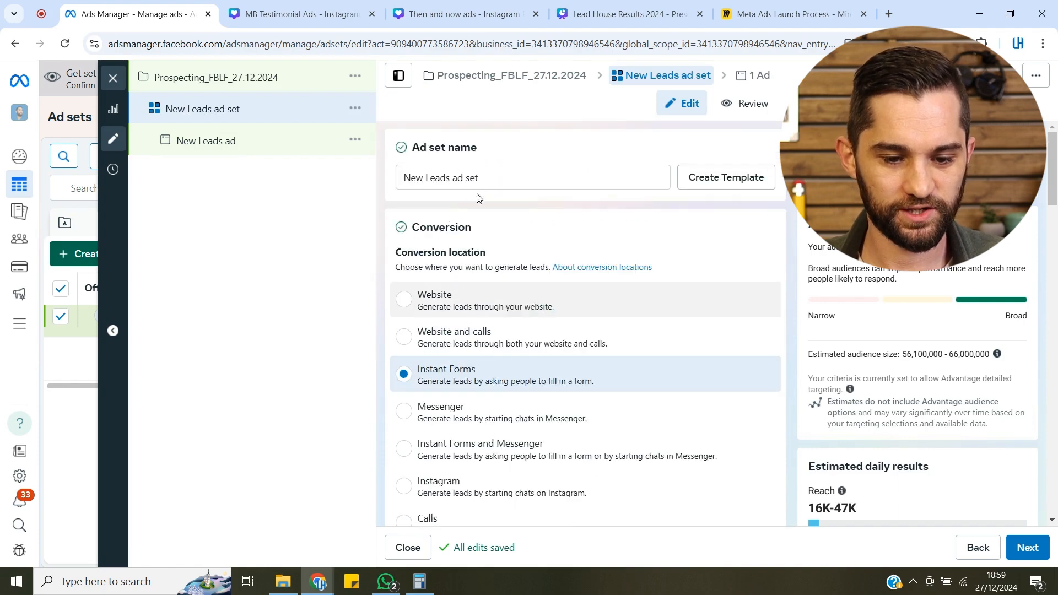
- Check the ad set naming in the ads structure chart and rename the ad set as Test1_Before/After
click(739, 3)
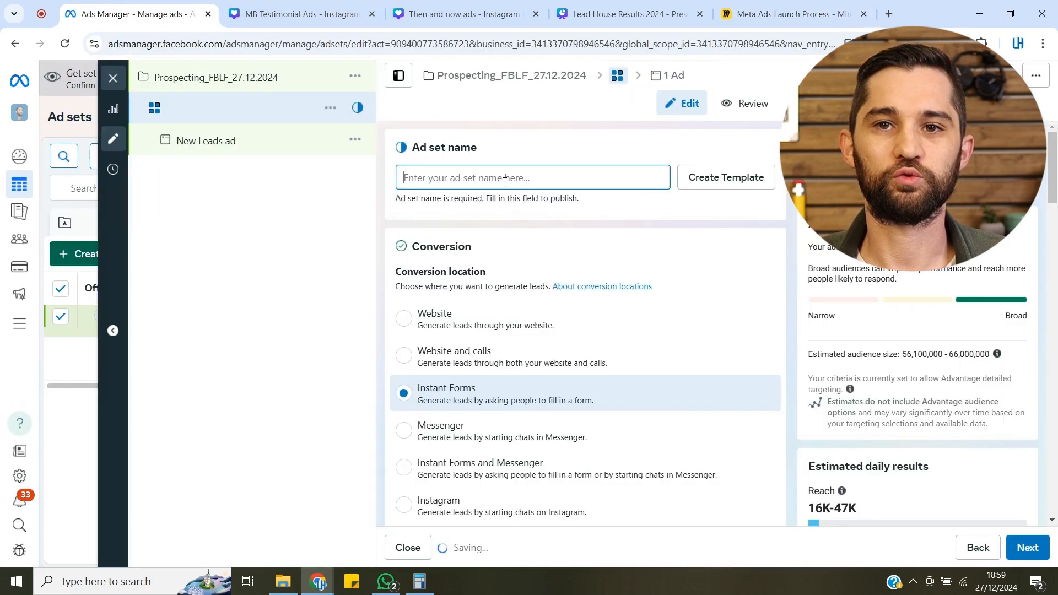
click(116, 12)
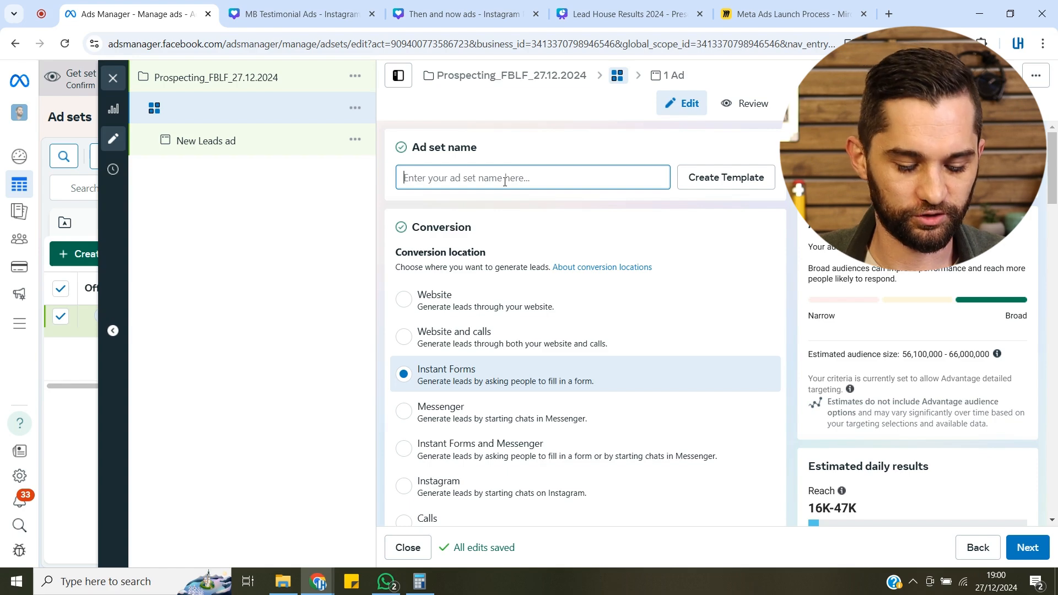
text(B)
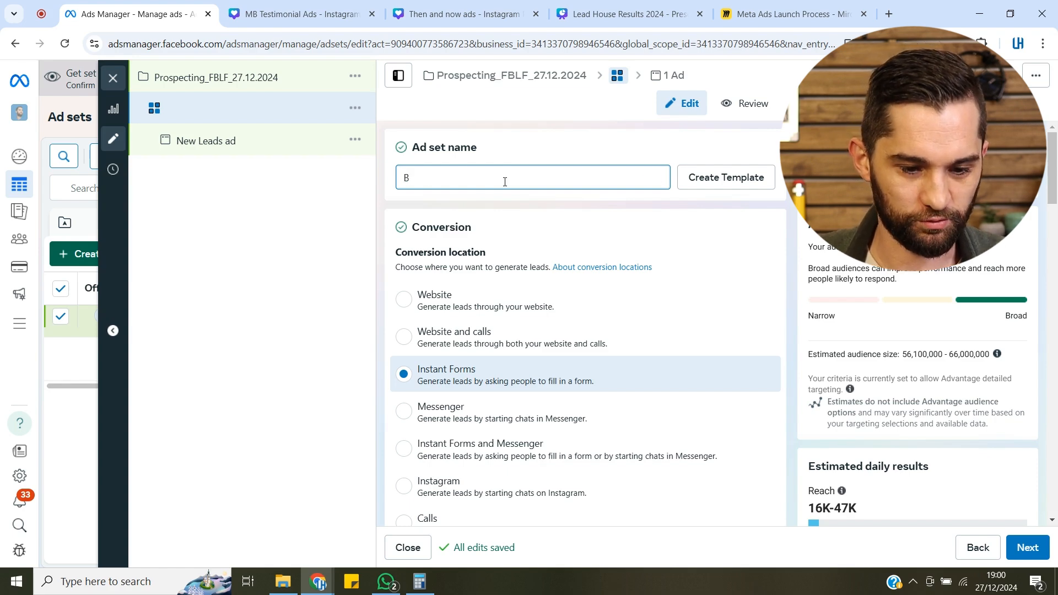
key(BackSpace)
text(Test)
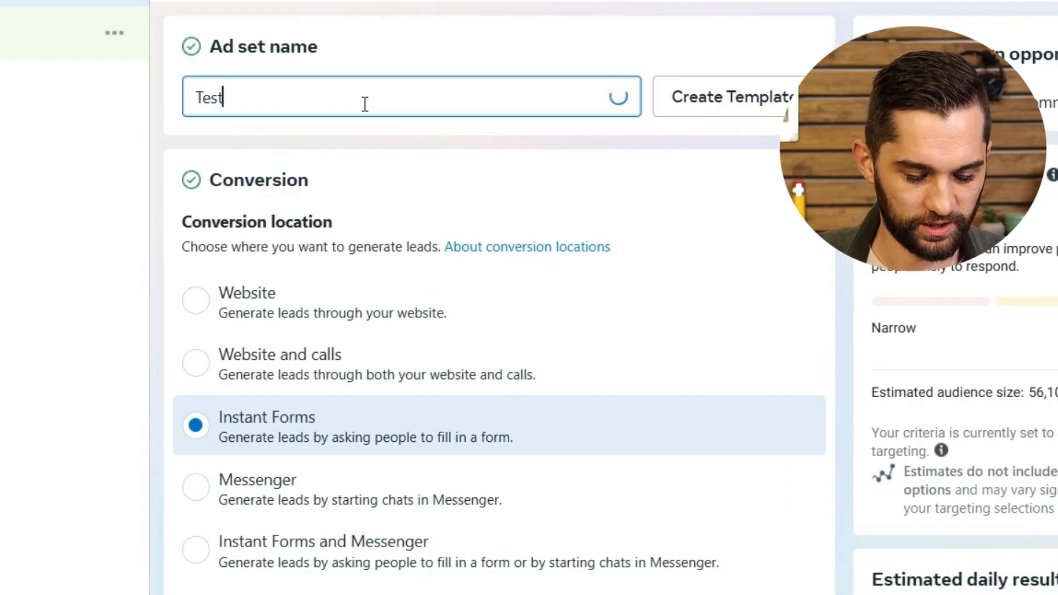
text(1_Before)
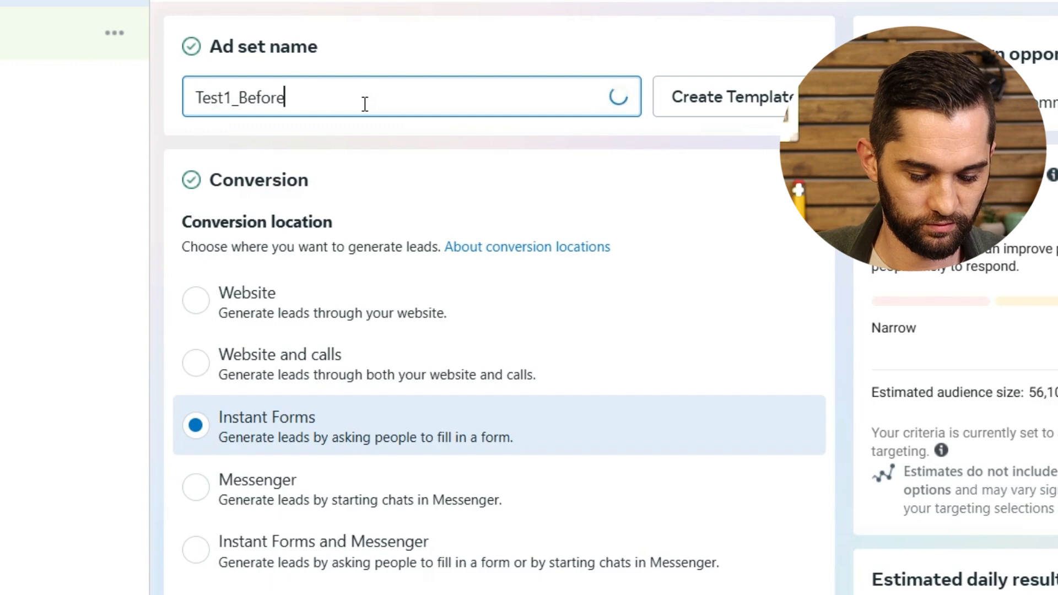
text(/After)
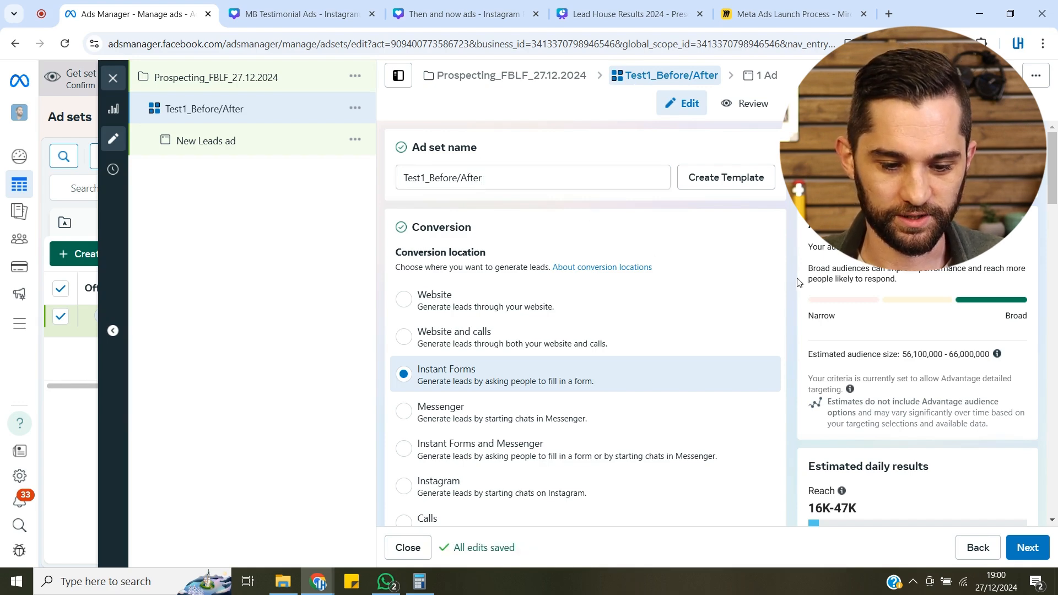
- Review the ad set's conversion location and Facebook Page settings and check the available performance goal options
scroll(607, 182, down, 2)
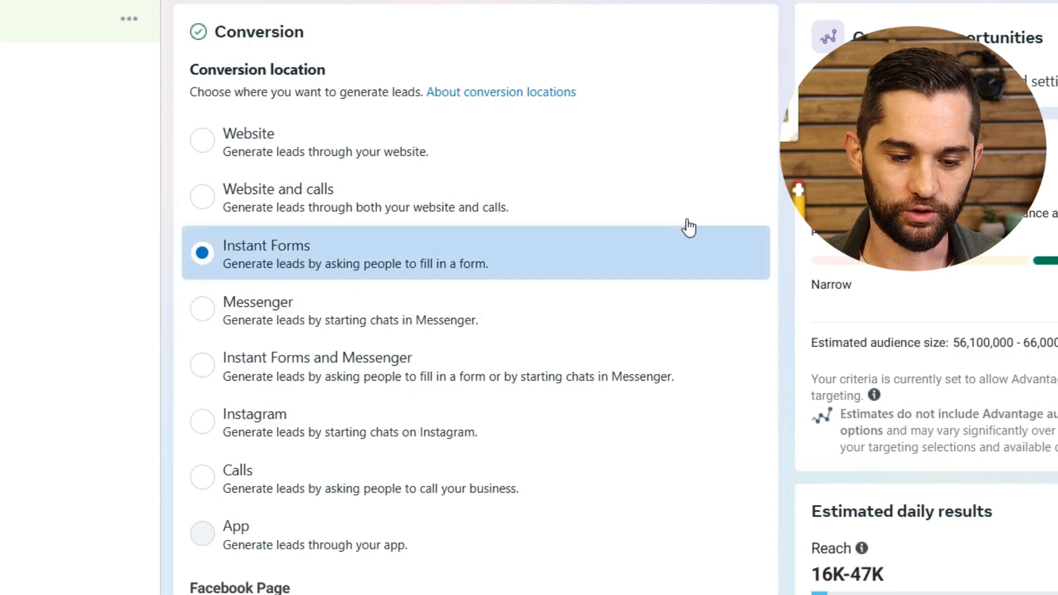
scroll(783, 203, down, 10)
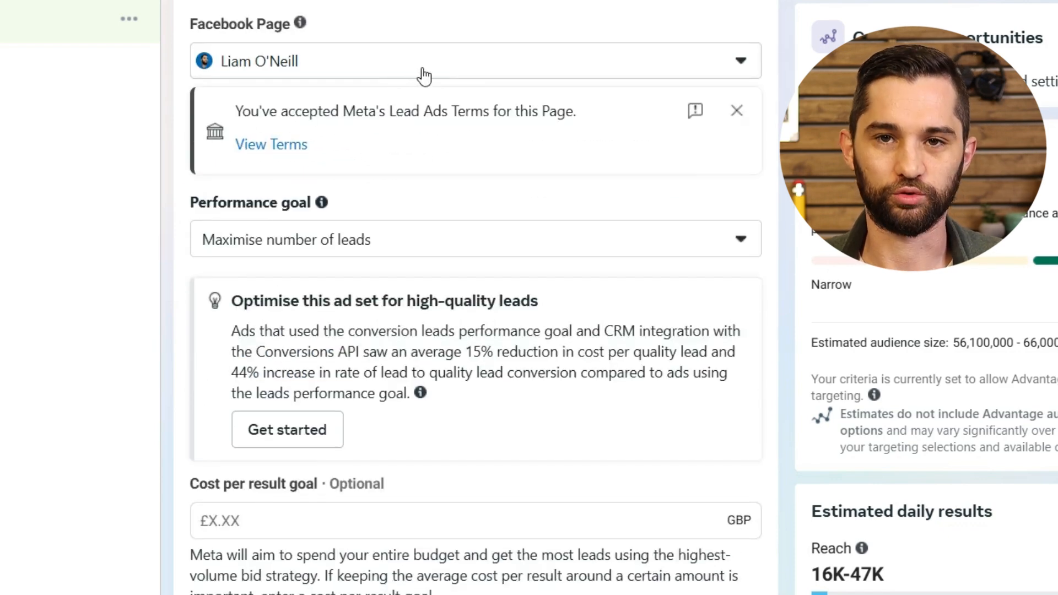
scroll(775, 206, down, 2)
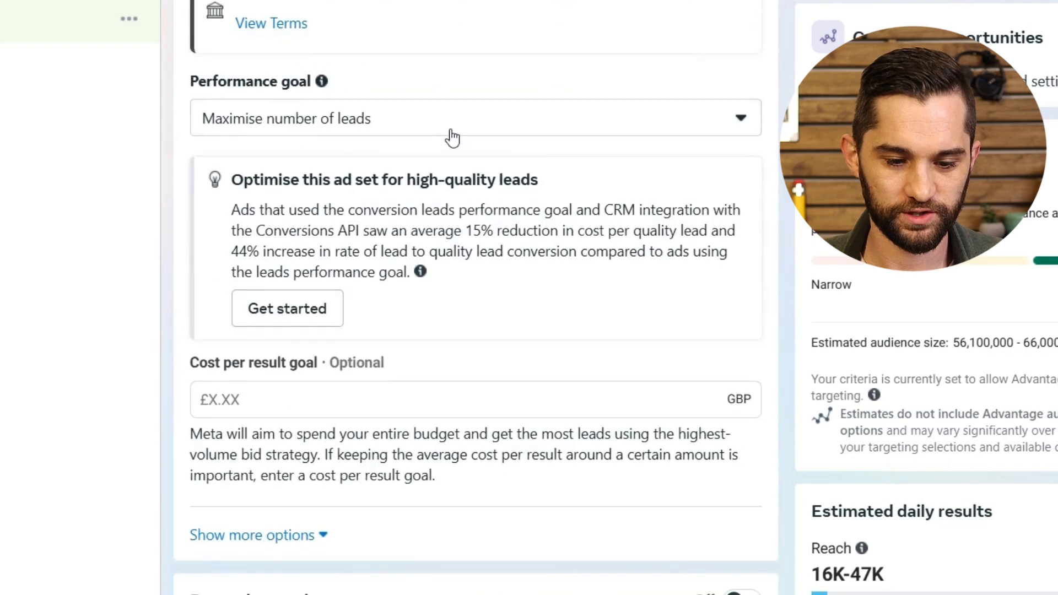
click(428, 131)
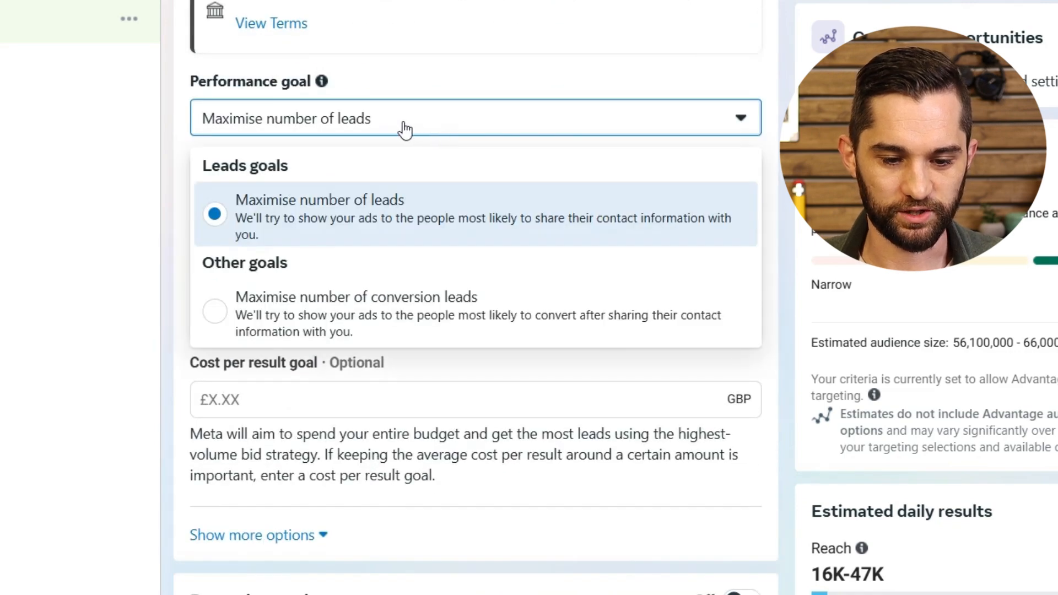
click(405, 130)
- Set the ad set's daily budget to £10
scroll(809, 227, down, 10)
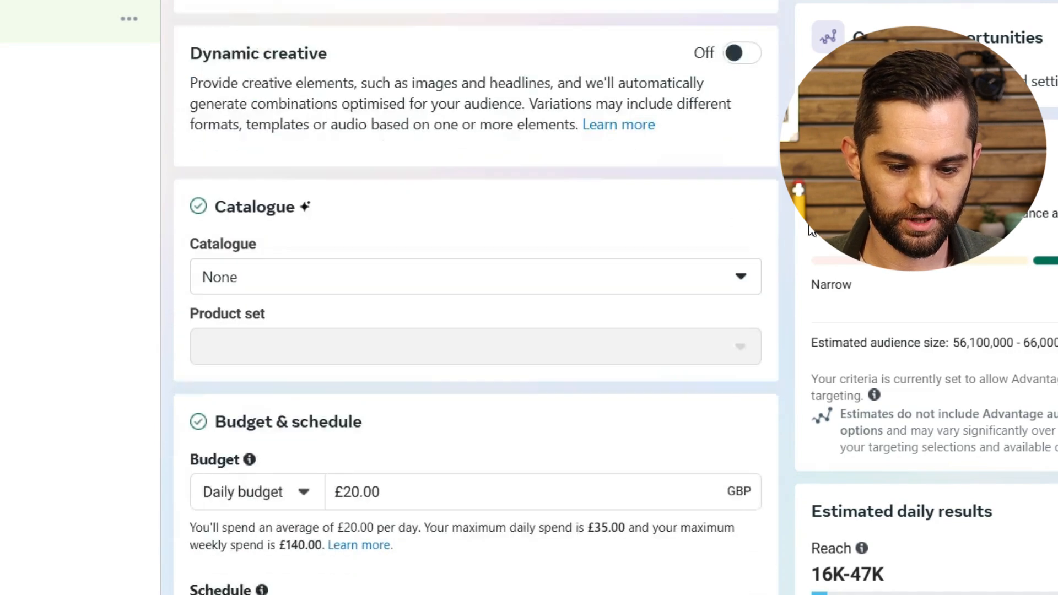
scroll(757, 220, down, 3)
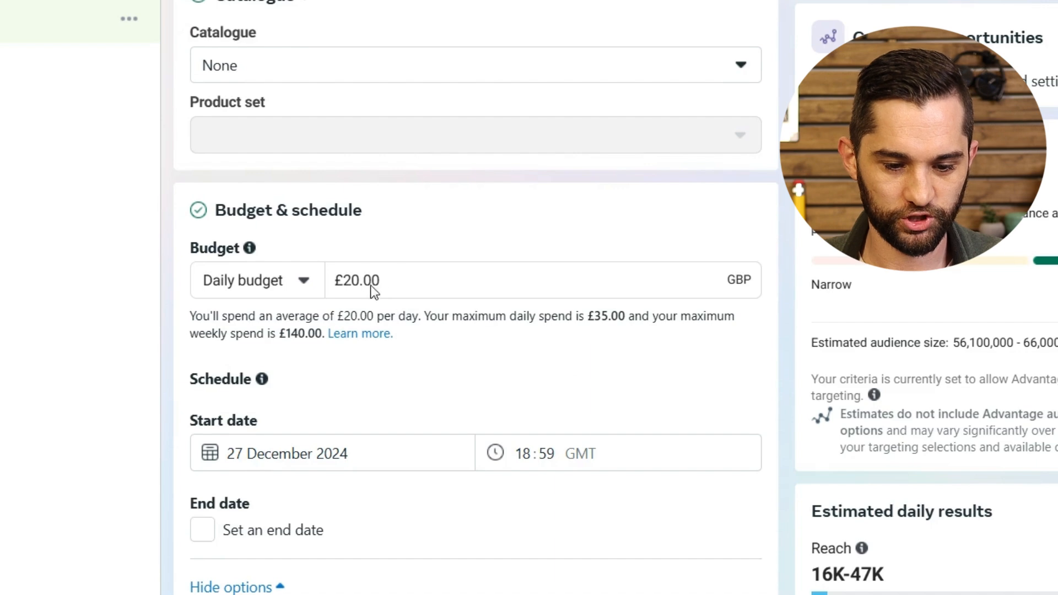
click(359, 281)
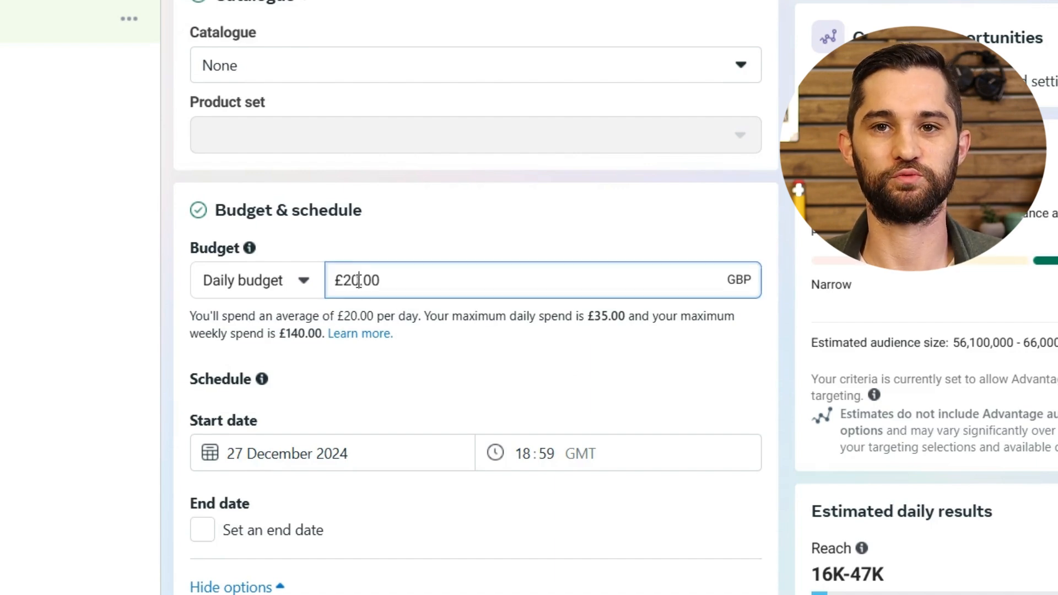
key(BackSpace)
key(BackSpace)
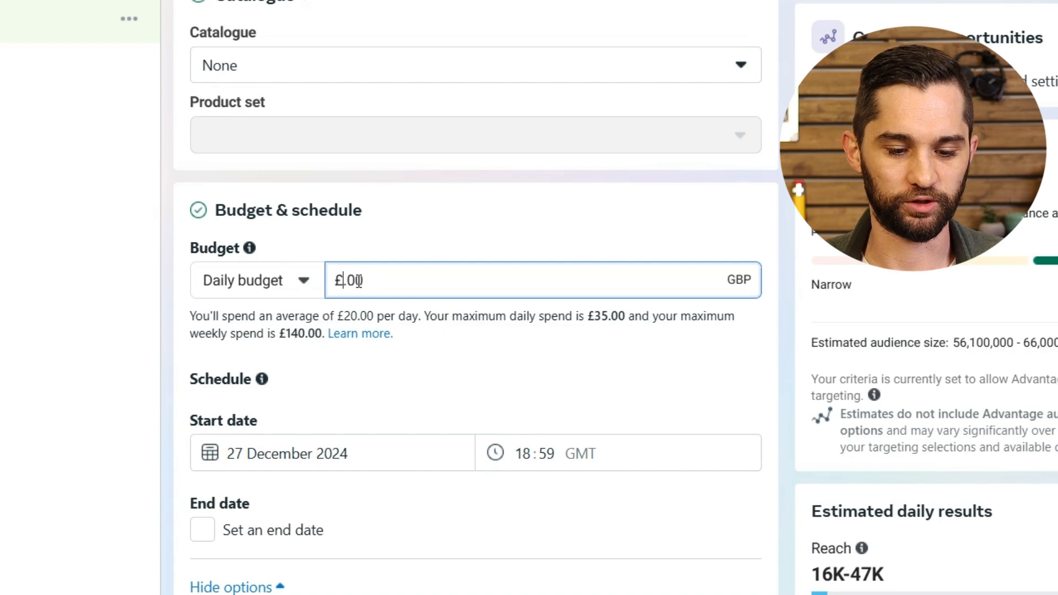
text(10)
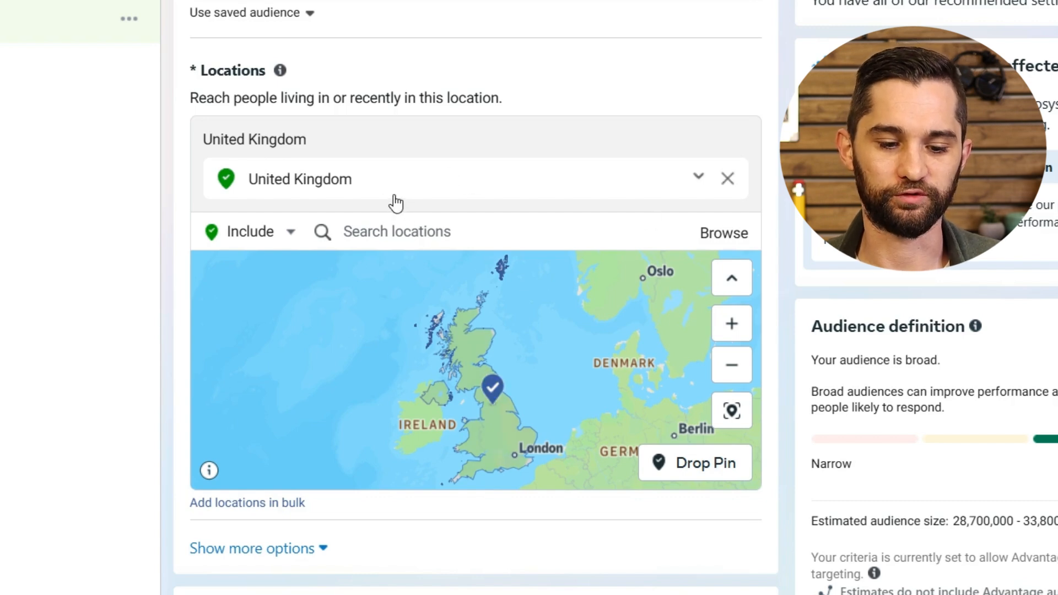
- Target Manchester, England, United Kingdom as the ad set's audience location and check its radius options
click(430, 232)
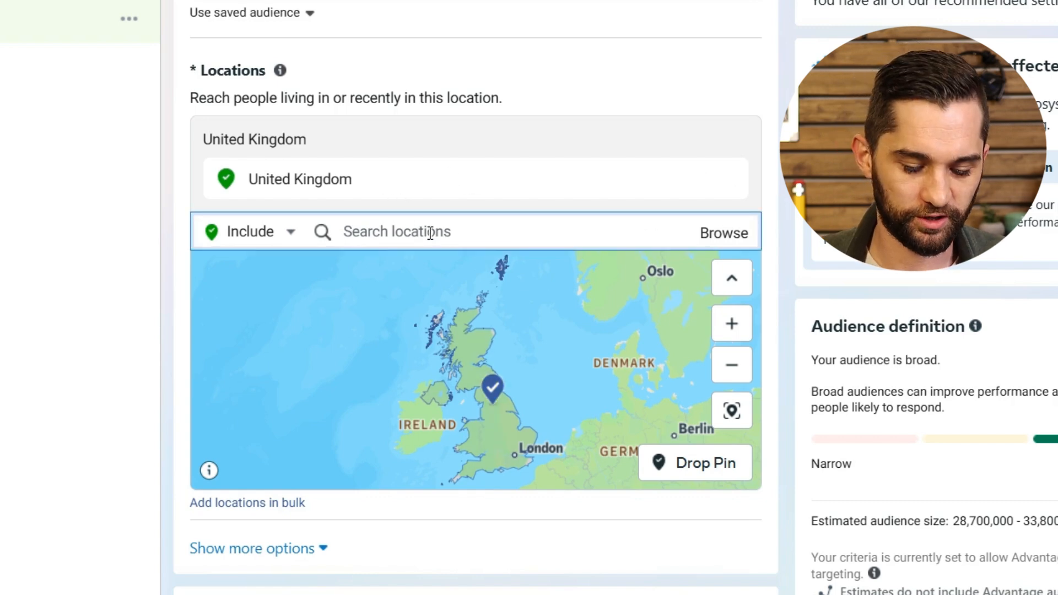
text(manchester united kingdom)
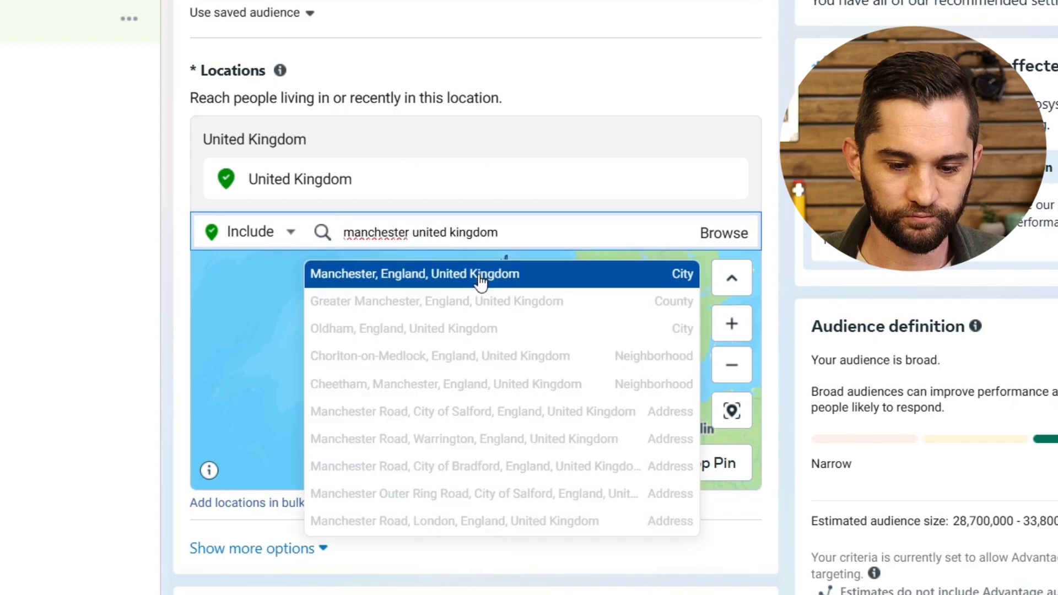
click(479, 275)
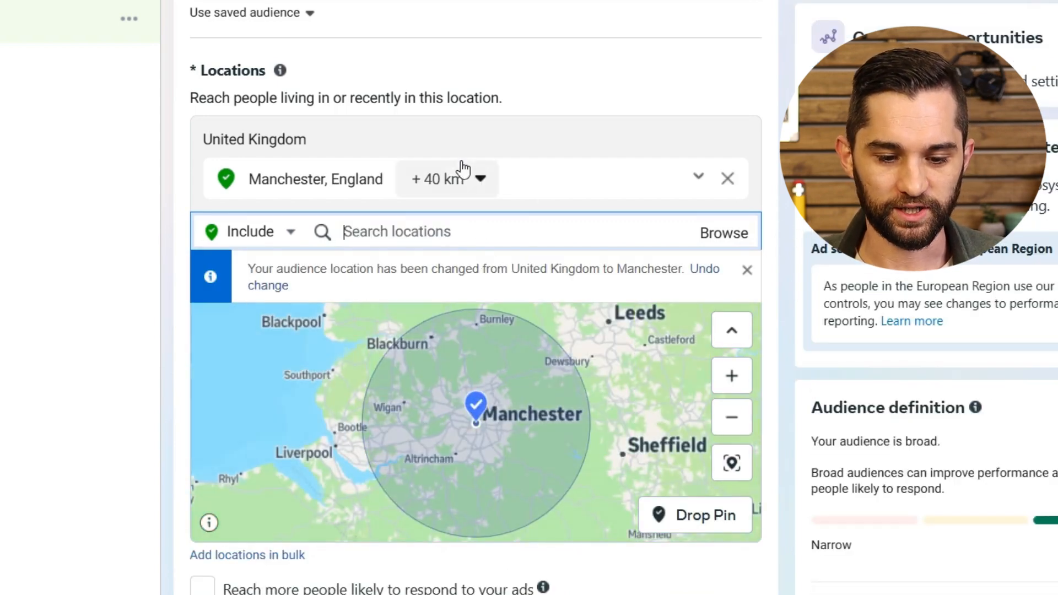
click(456, 179)
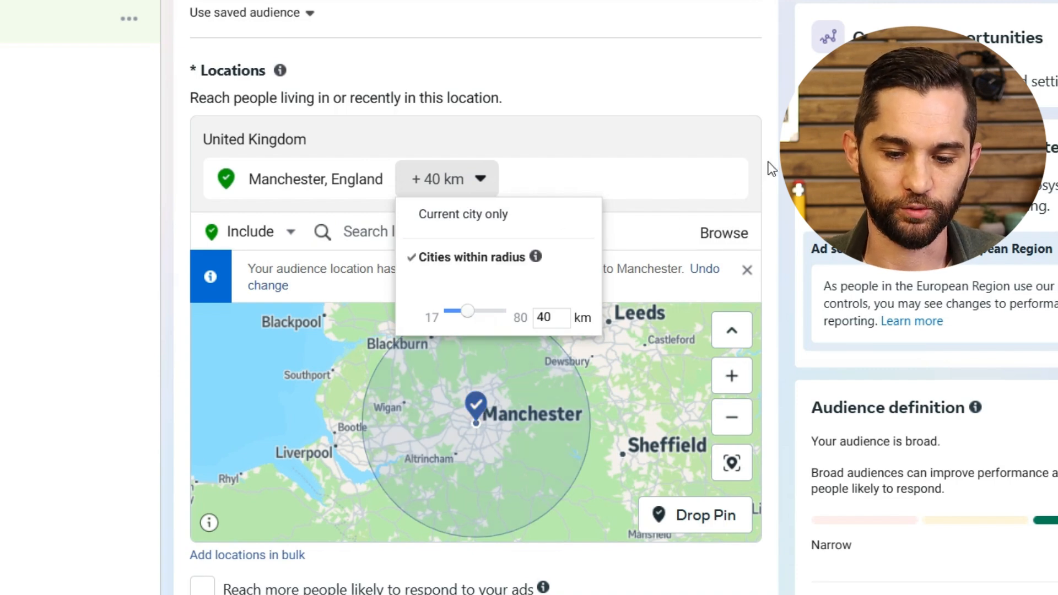
click(776, 164)
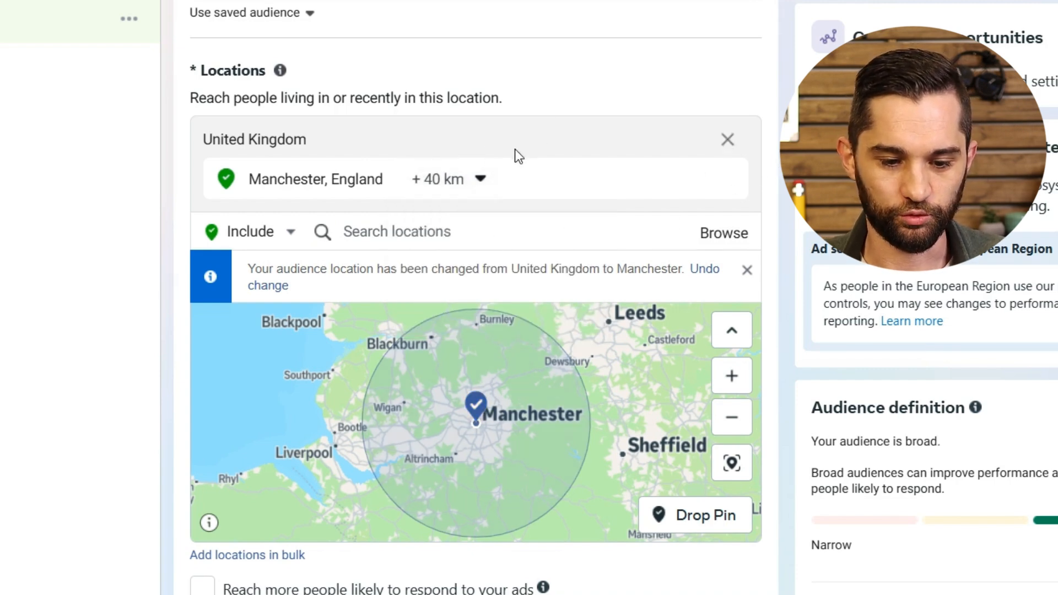
- Review the remaining location options and the Advantage+ audience section of the ad set
scroll(769, 251, down, 4)
scroll(770, 251, down, 7)
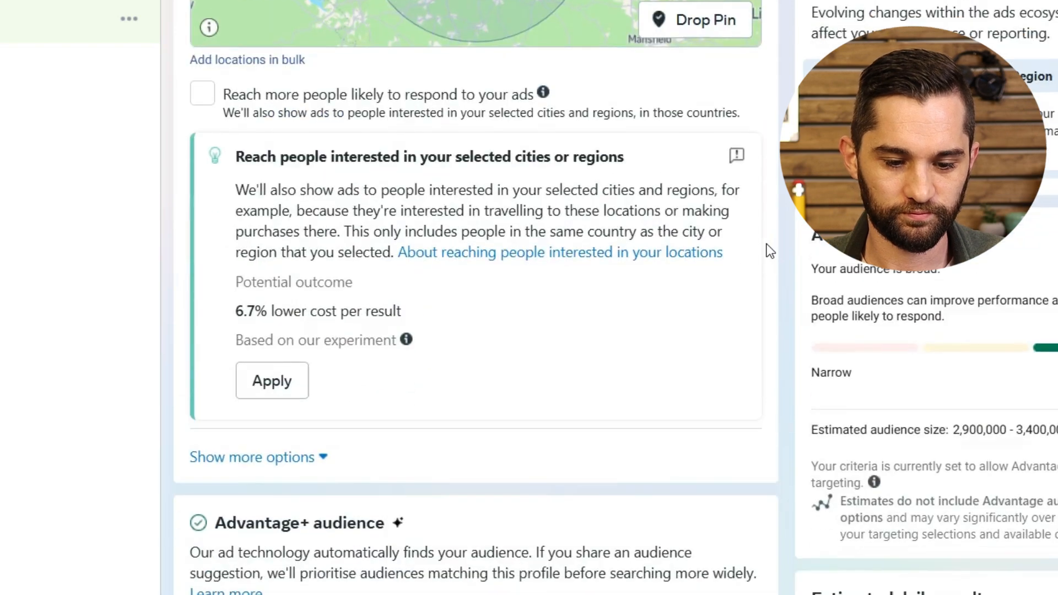
scroll(770, 251, down, 2)
scroll(769, 251, down, 1)
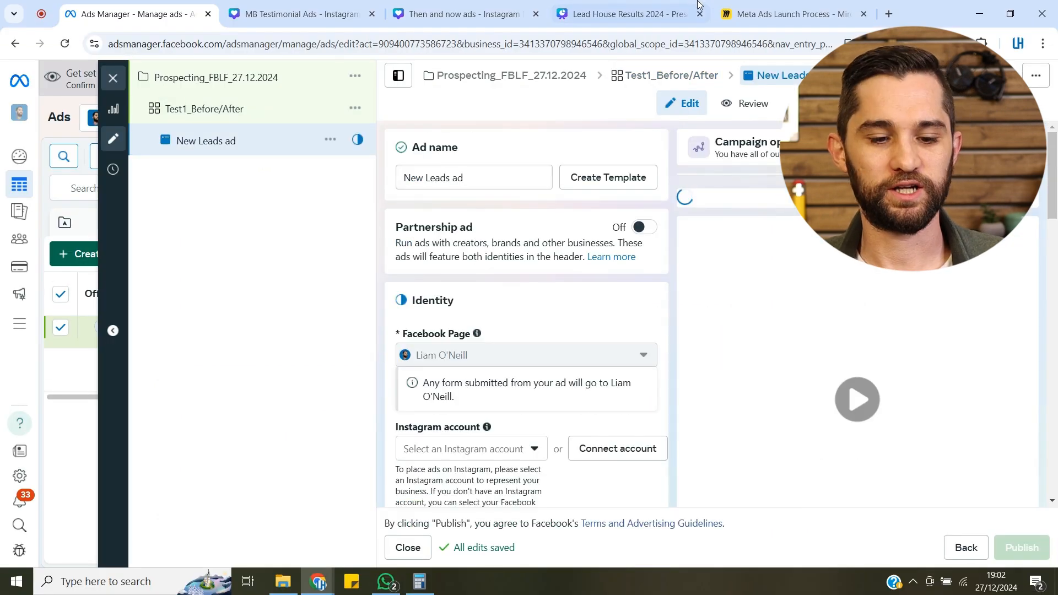
- Check the ad naming in the Miro ads structure chart and rename the New Leads ad as V1_Before/After
click(842, 5)
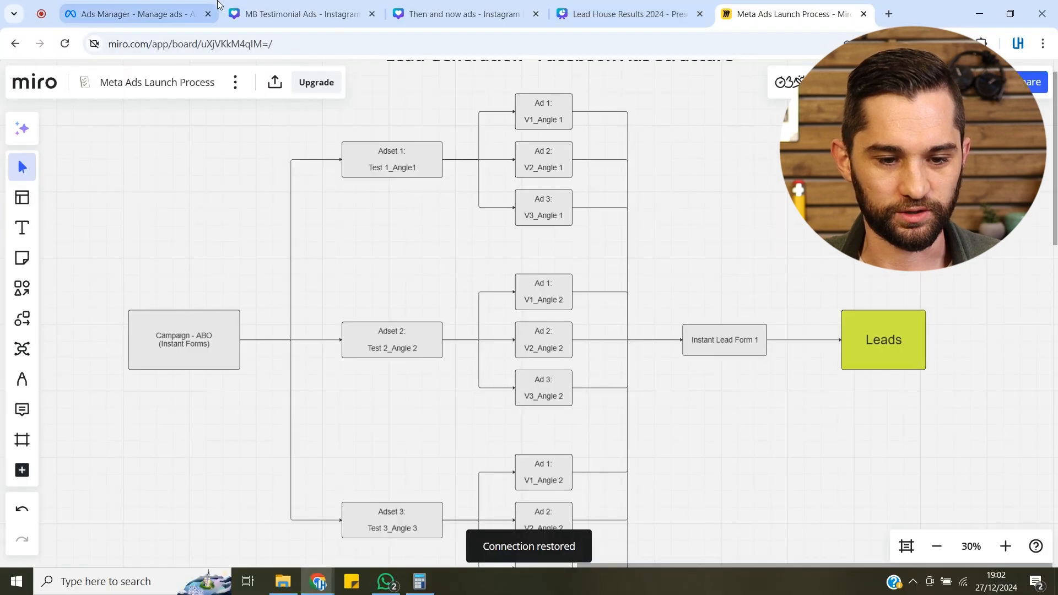
click(216, 6)
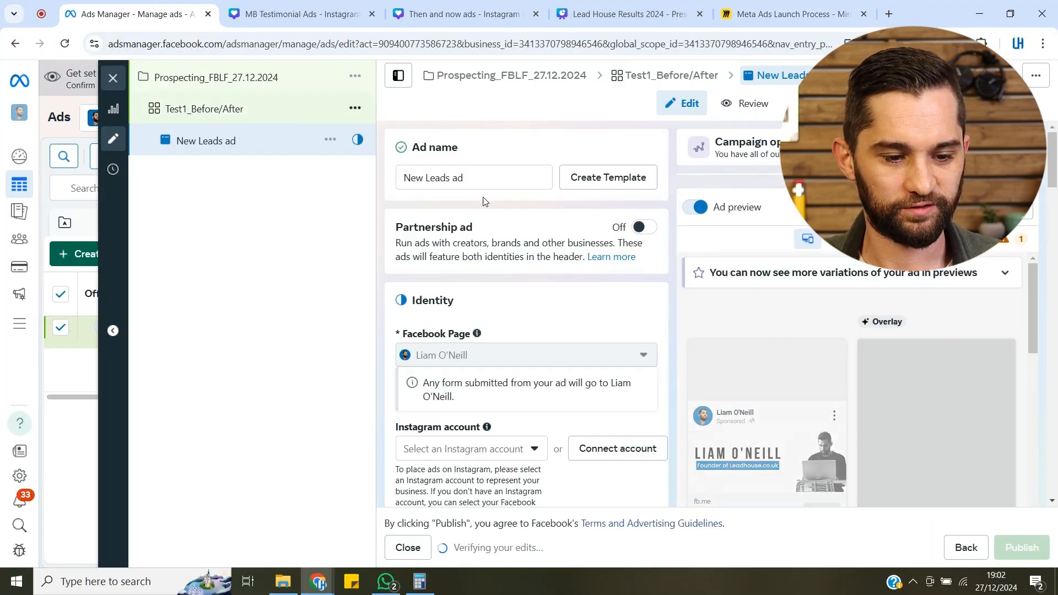
double_click(474, 179)
key(ctrl+a)
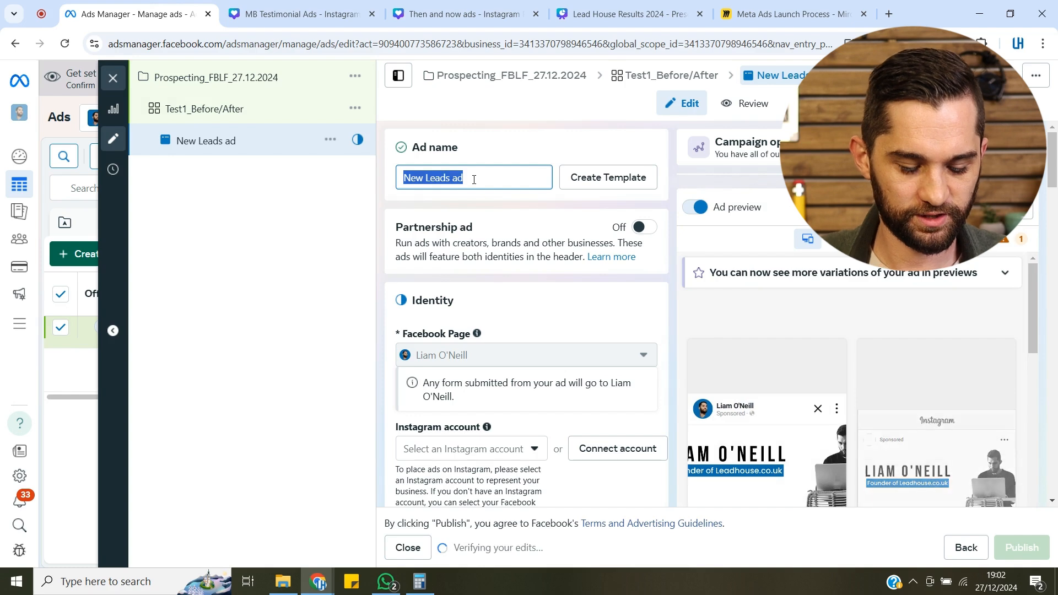
text(V1_Be)
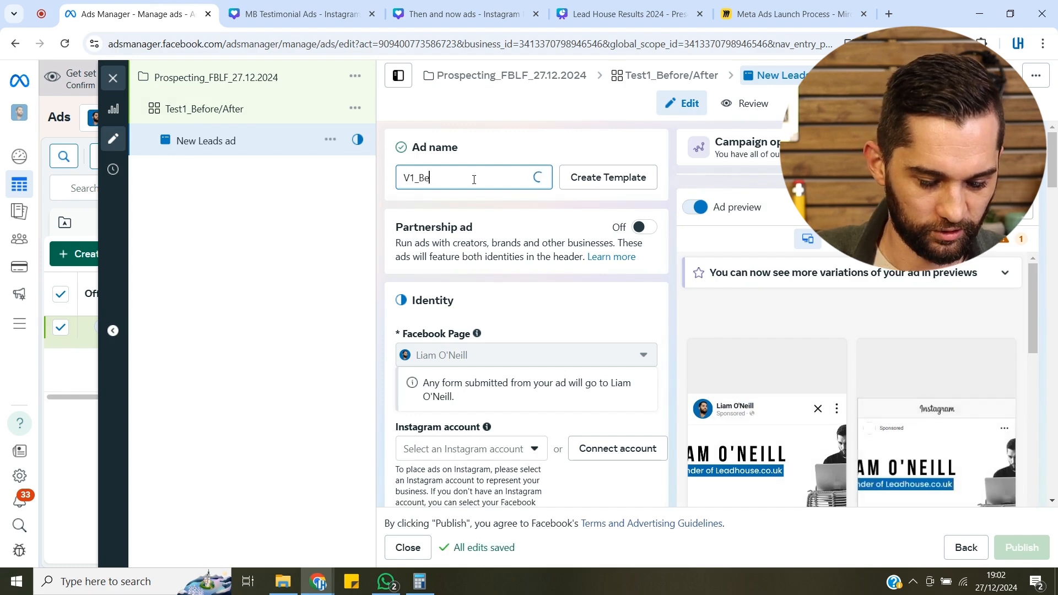
text(fore/After)
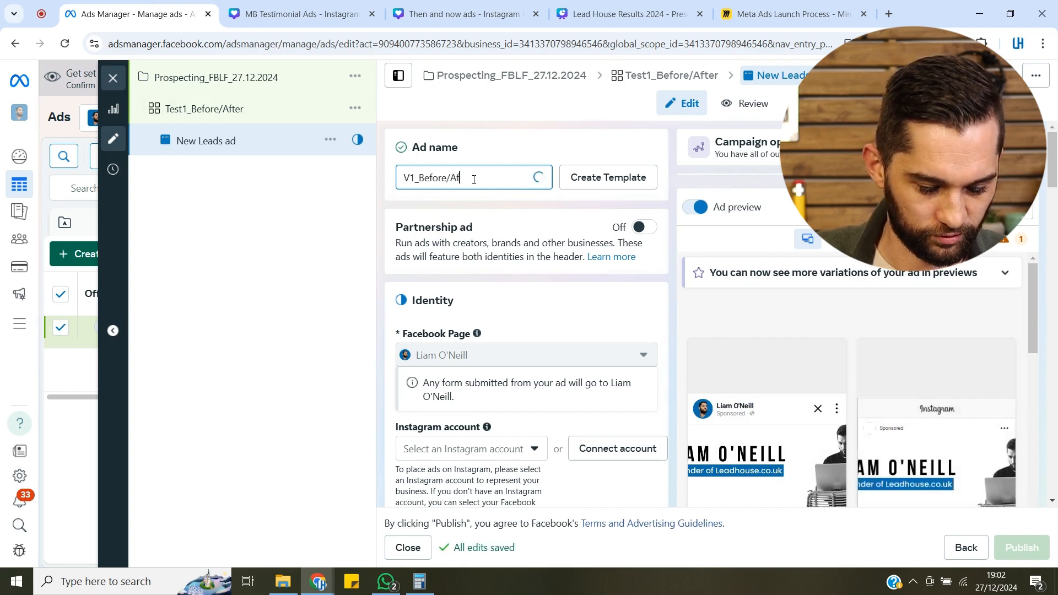
click(660, 304)
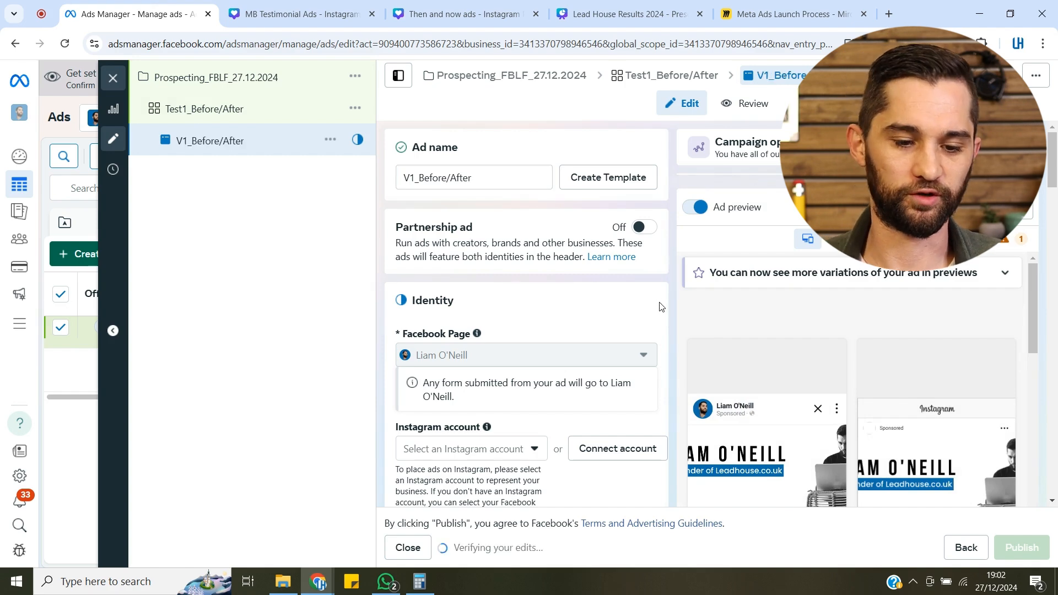
- Set the ad's Instagram account to Use Facebook Page in the Identity section
scroll(661, 306, down, 3)
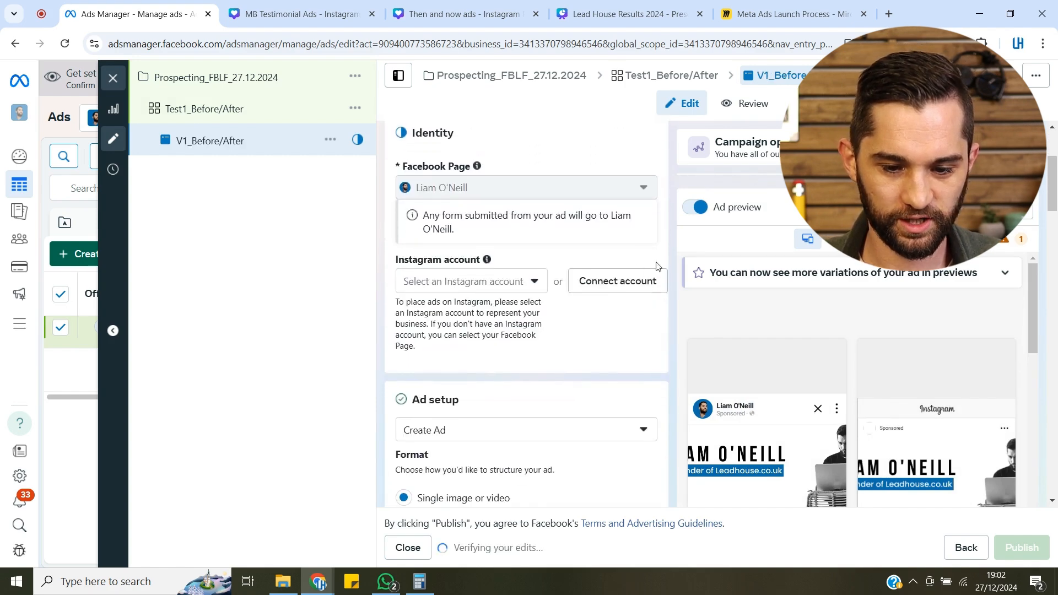
scroll(662, 351, down, 3)
scroll(546, 157, up, 2)
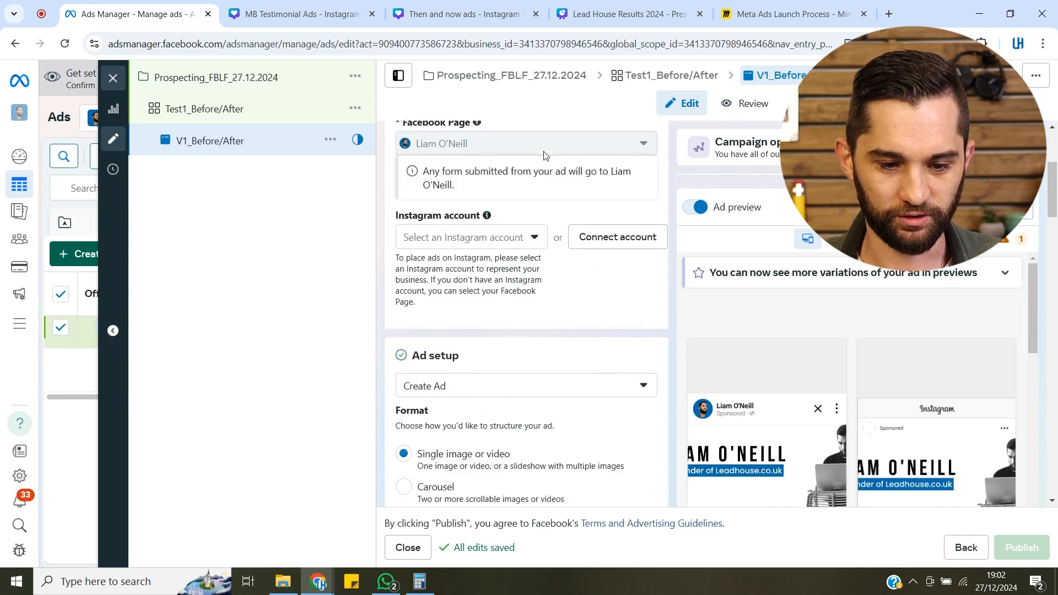
click(527, 245)
click(577, 302)
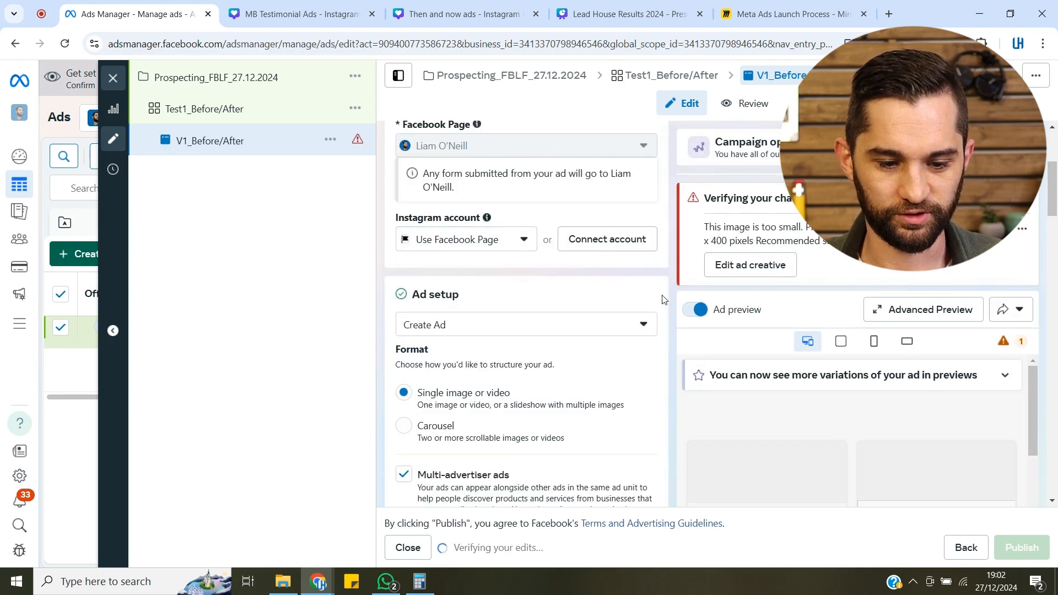
- Review the ad's format and multi-advertiser settings and remove the pre-filled media from the ad creative
scroll(454, 230, down, 1)
scroll(519, 244, down, 2)
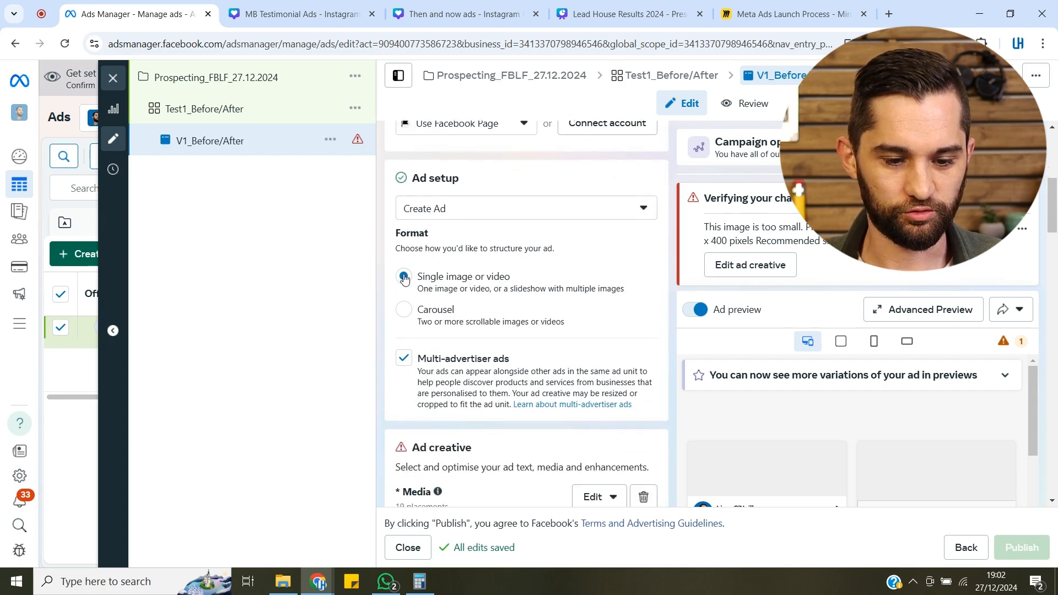
scroll(609, 293, down, 2)
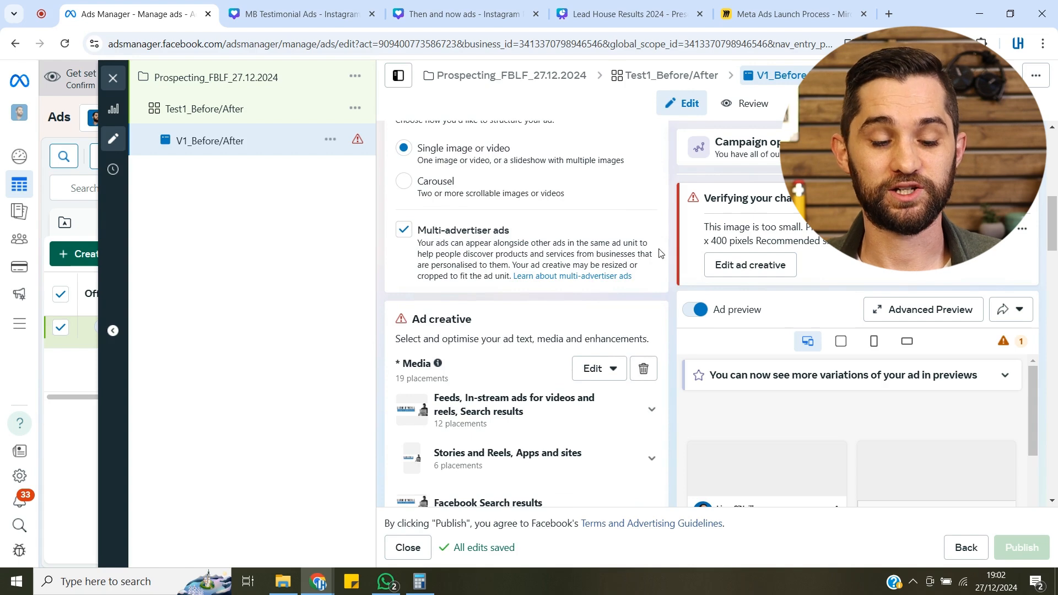
scroll(672, 281, down, 2)
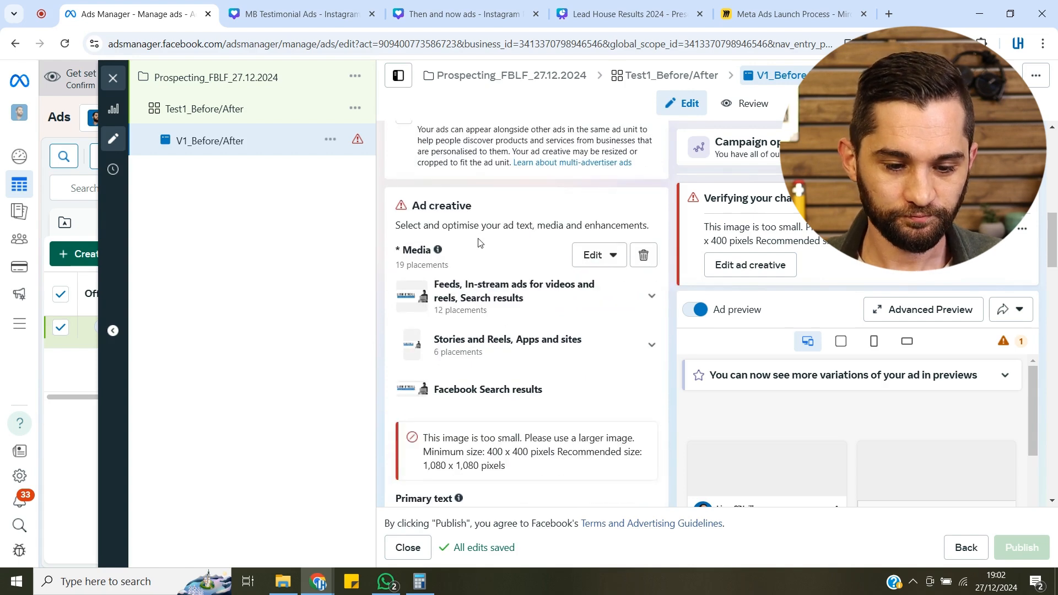
click(643, 254)
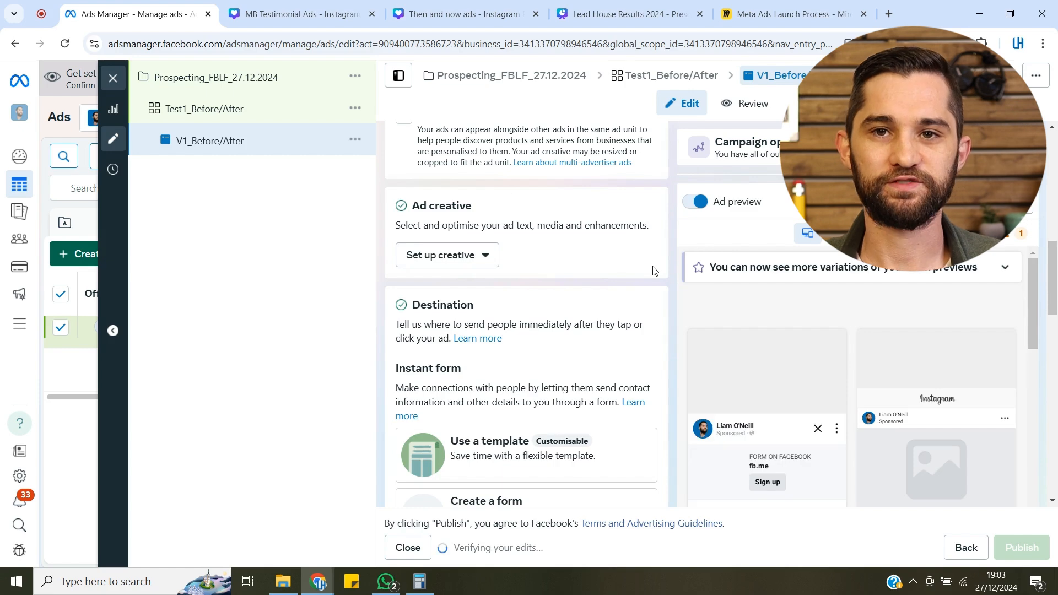
- Switch to Canva and examine the three pages of the MB Testimonial Ads design
click(311, 8)
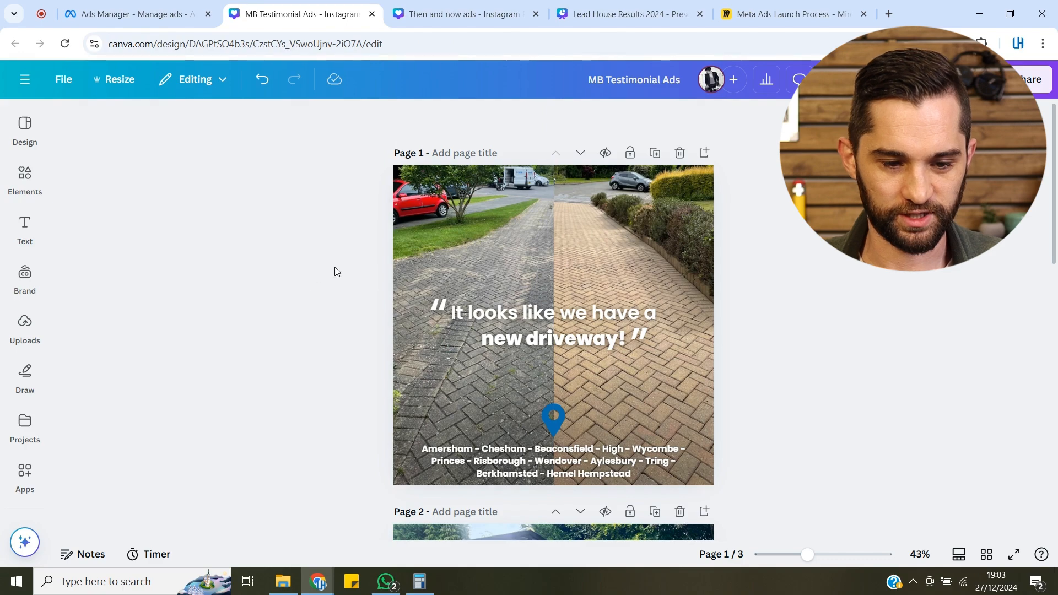
scroll(296, 149, down, 1)
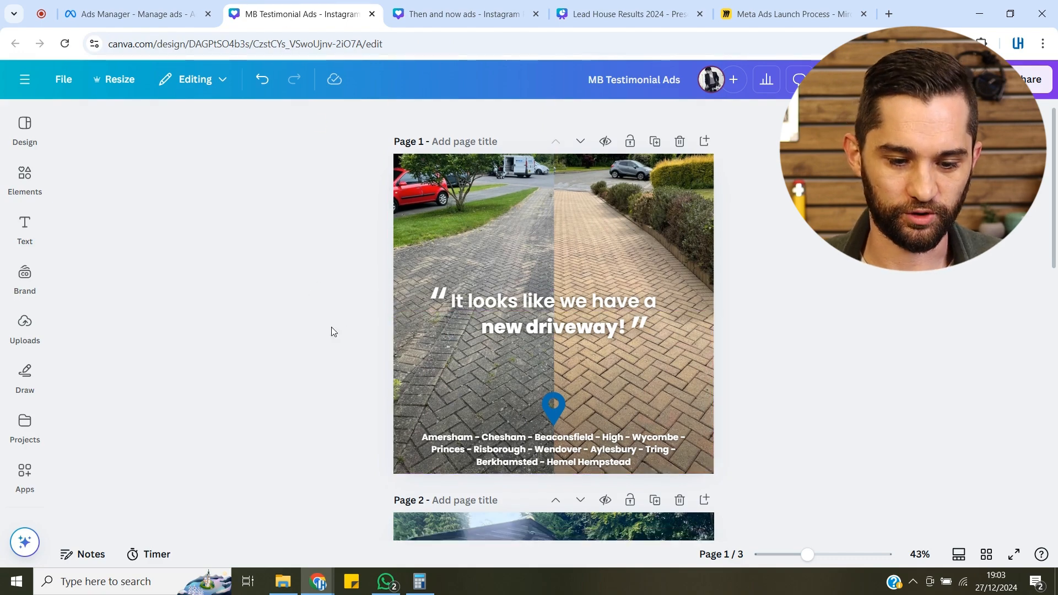
scroll(331, 328, down, 5)
scroll(331, 331, down, 1)
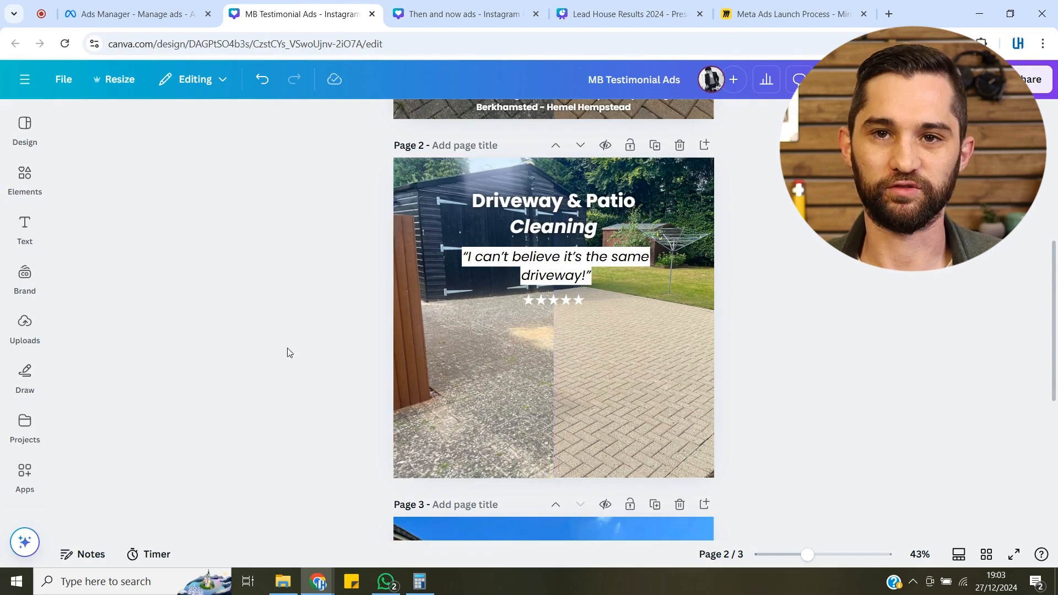
scroll(287, 353, down, 6)
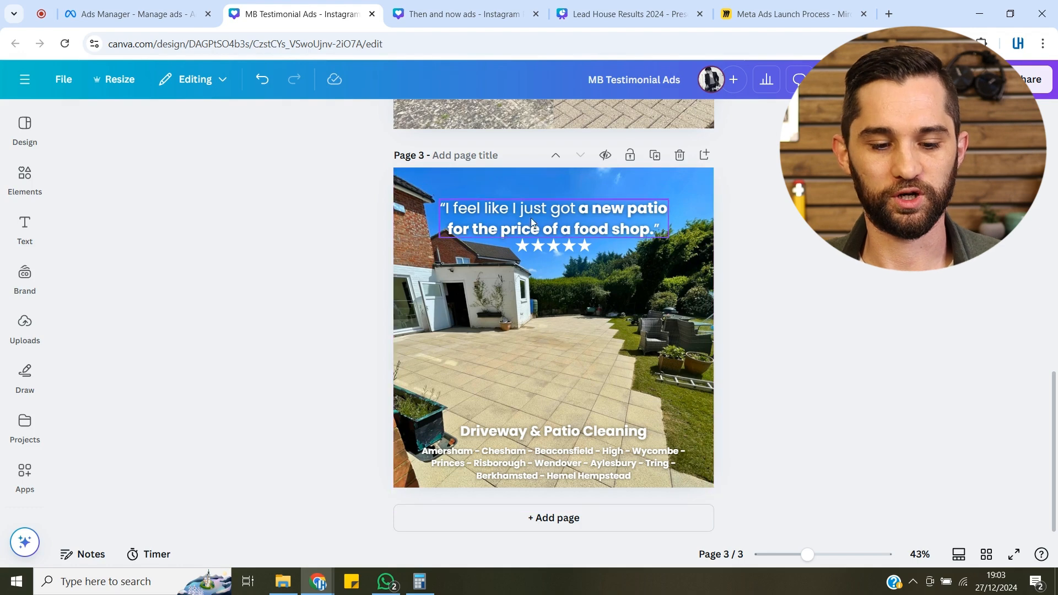
- Examine the "From This / To This" pages of the Then and now ads design in Canva, and return to Ads Manager
click(472, 10)
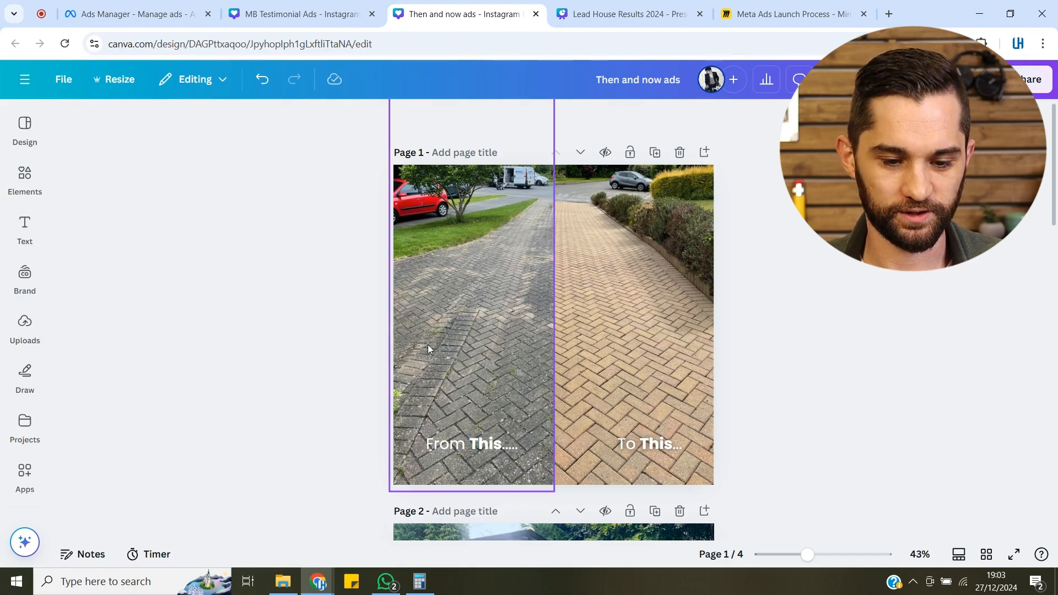
scroll(316, 336, down, 8)
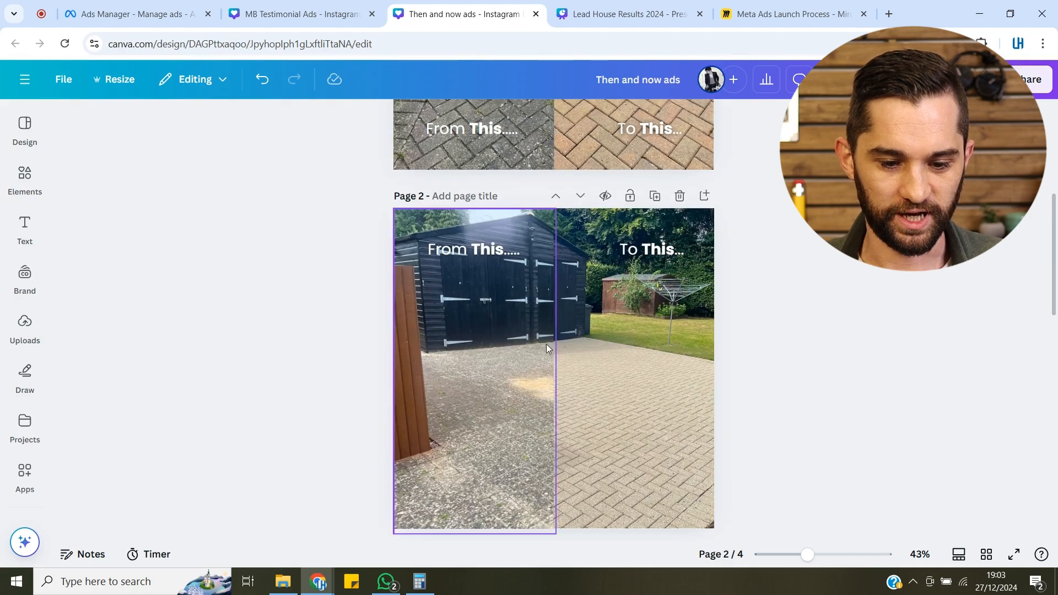
scroll(360, 282, down, 4)
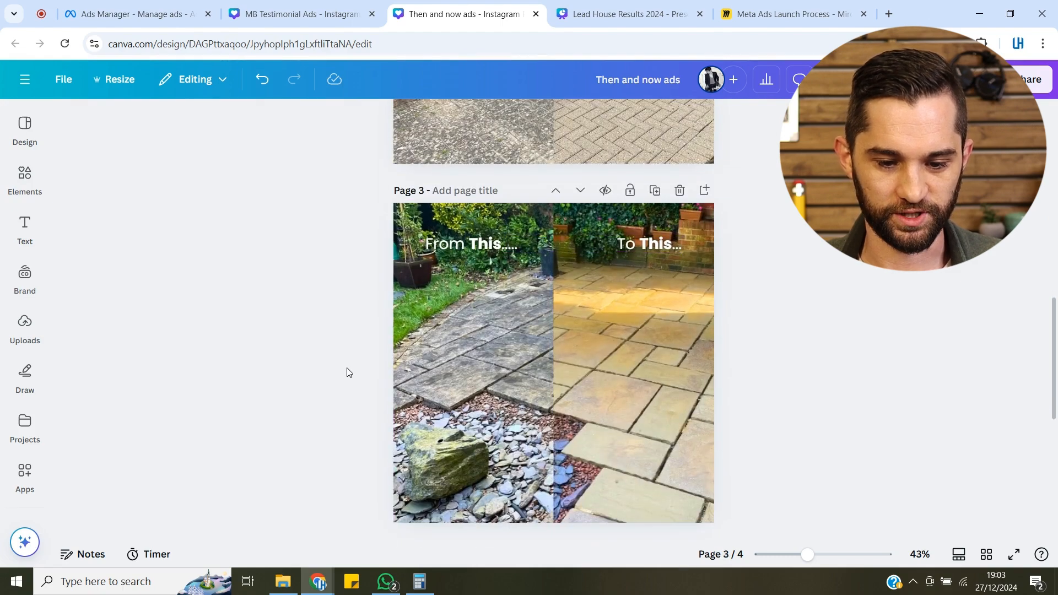
scroll(348, 373, down, 2)
scroll(346, 372, up, 2)
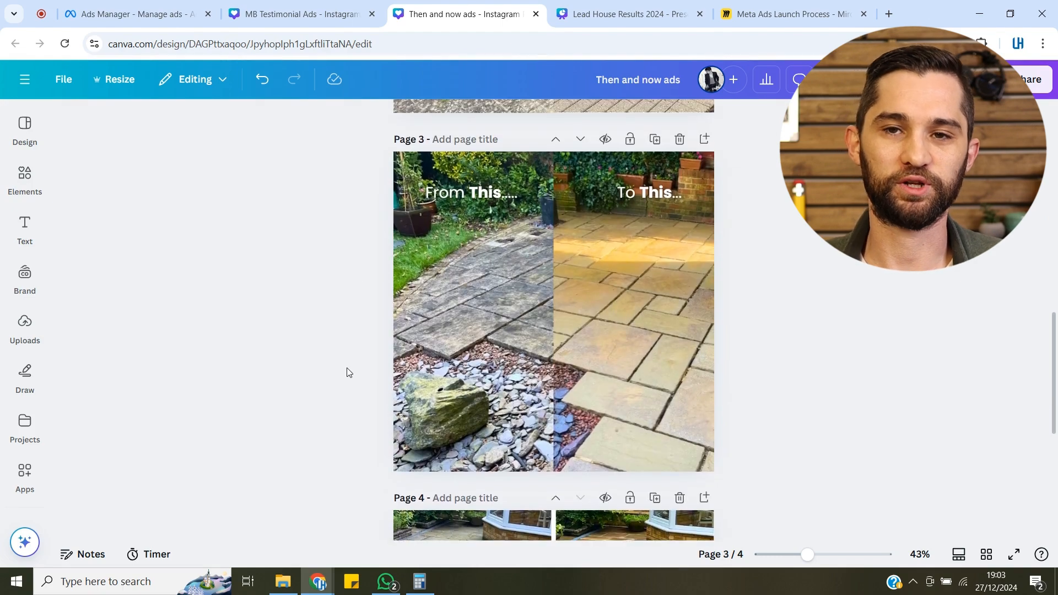
scroll(345, 371, up, 1)
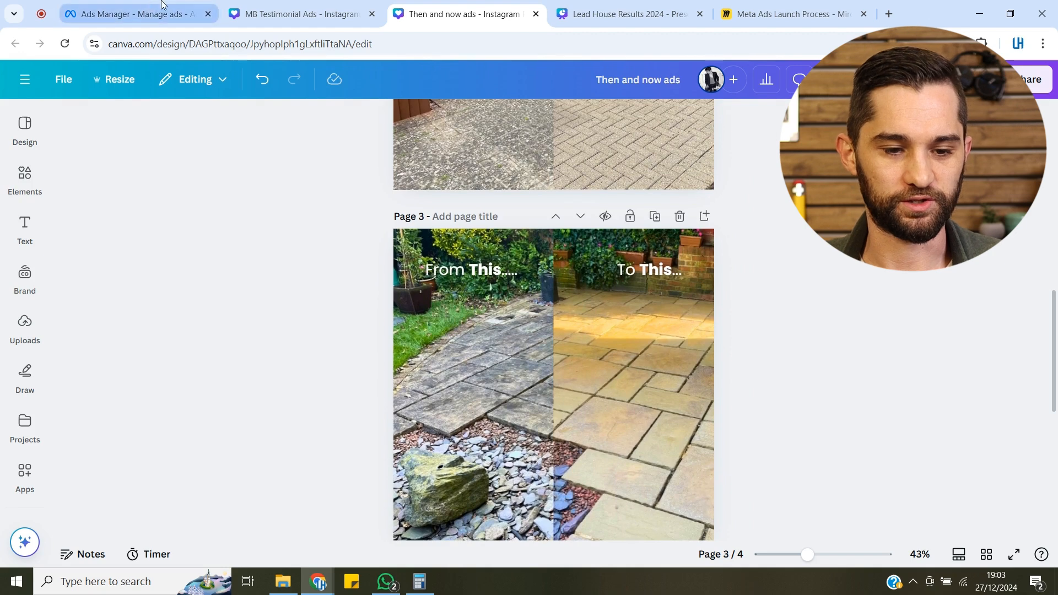
click(142, 12)
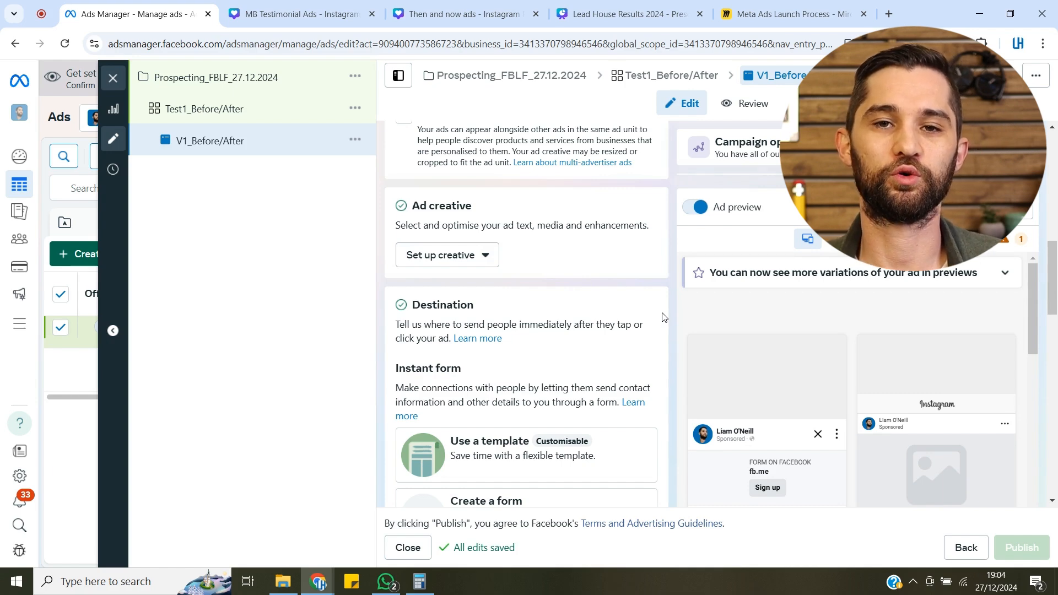
- Complete the primary text with "Sky-rocket results within 30 days OR YOUR MONEY BACK" and the closing line "Click the link to apply below >"
text(Sky-ro)
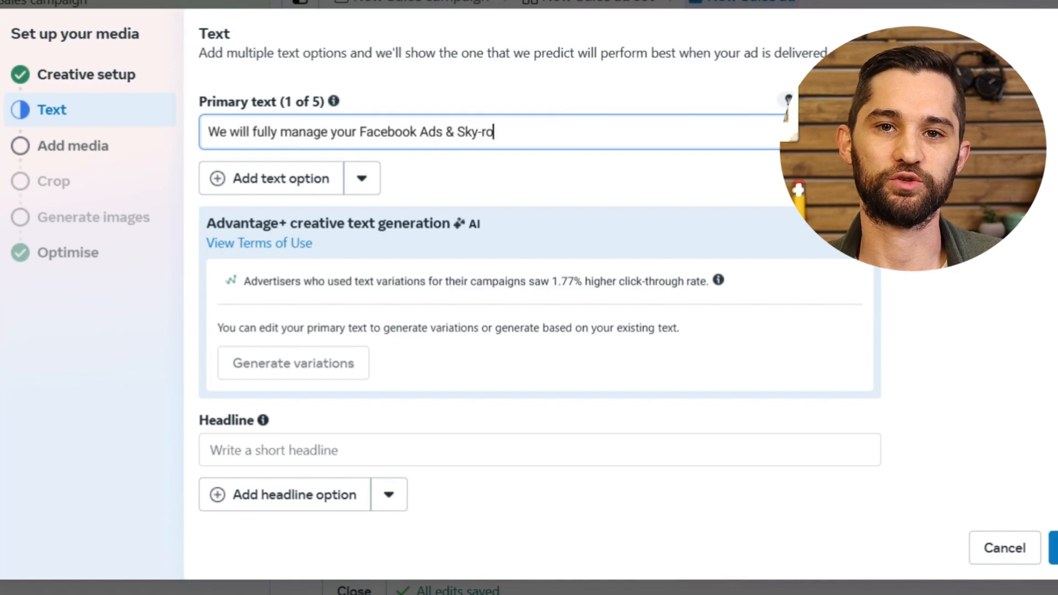
text(cket results within 30 day)
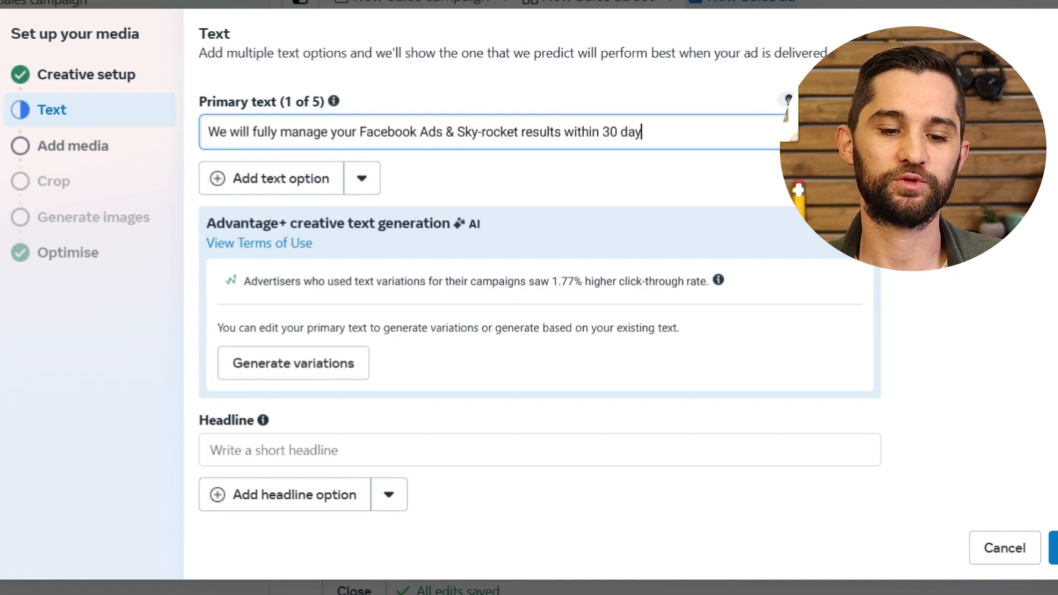
text(s OR YOUR MONEY BACK)
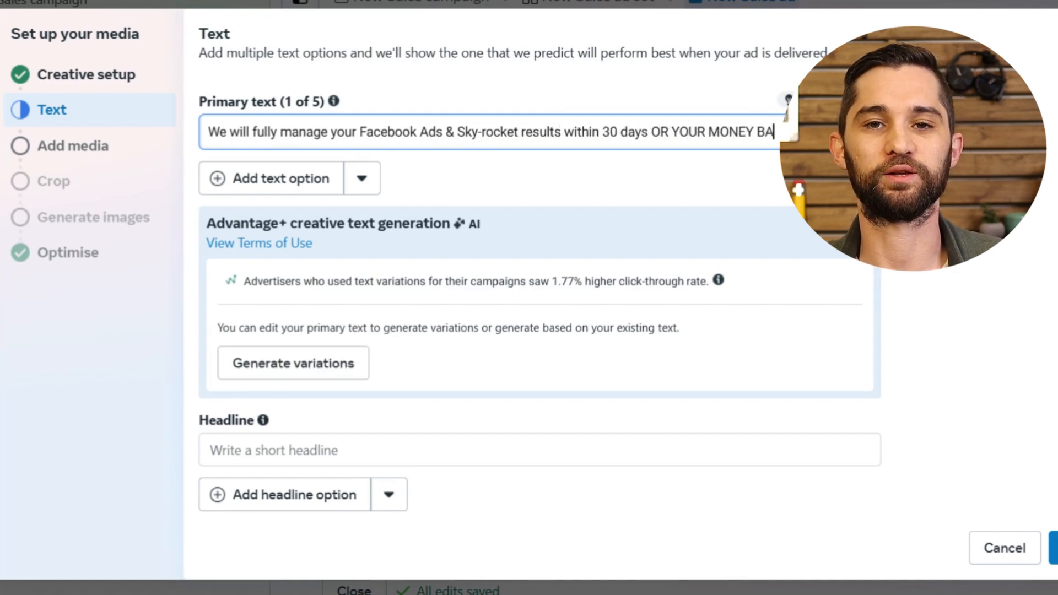
key(Return)
key(Return)
text(Click the link to apply below >)
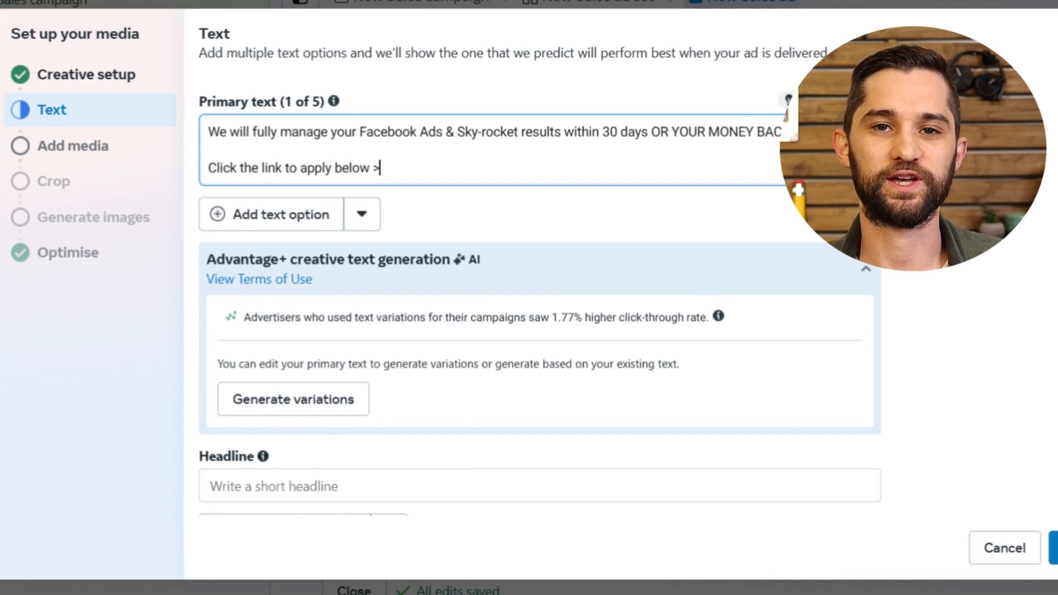
- Generate Advantage+ variations of the primary text and apply all of them to the ad
click(302, 408)
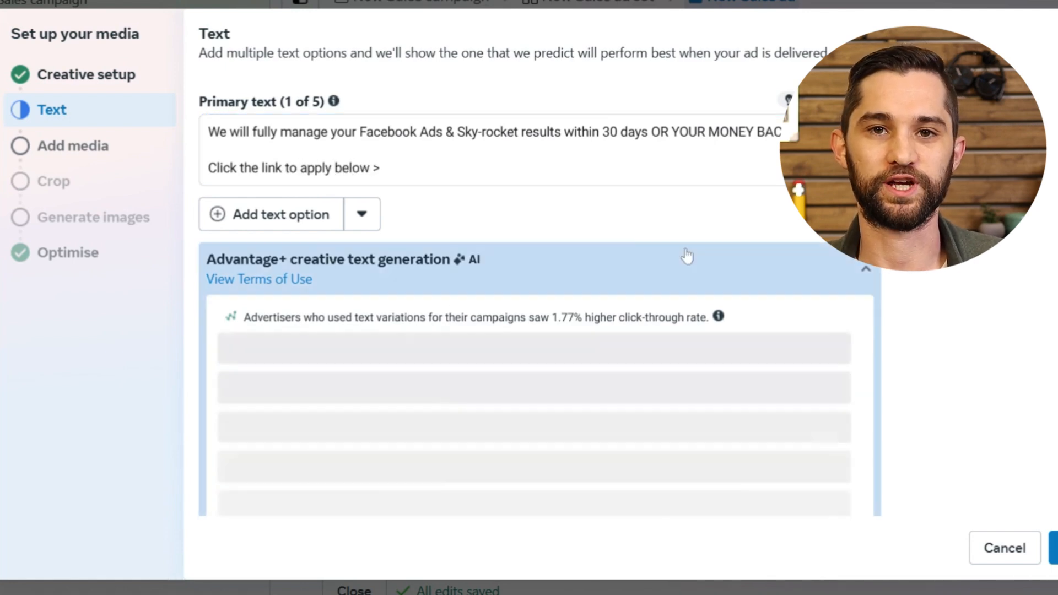
scroll(686, 254, down, 3)
scroll(566, 258, up, 2)
scroll(565, 258, down, 3)
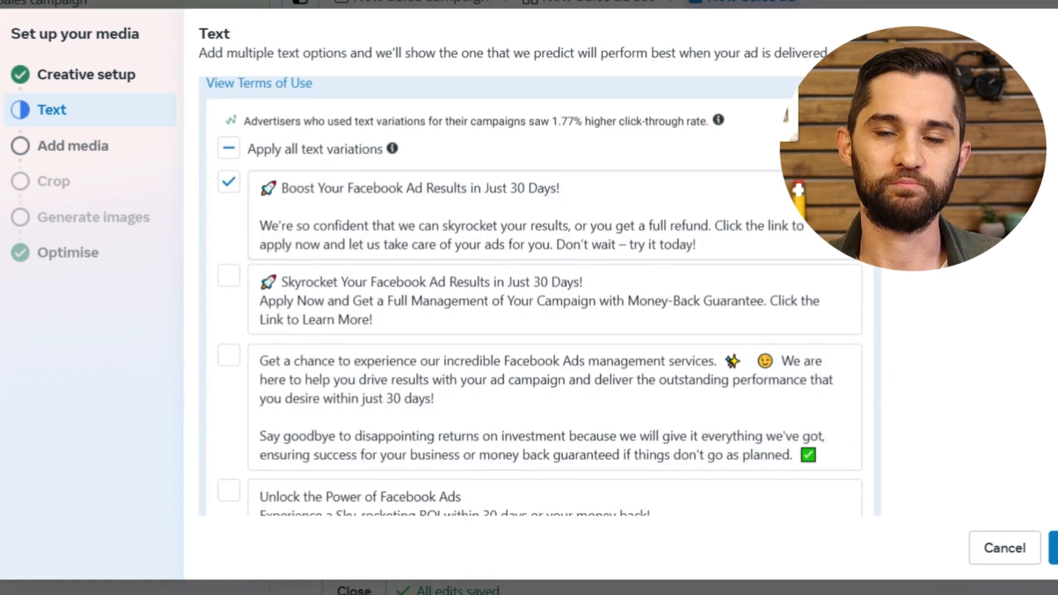
scroll(540, 297, down, 1)
scroll(540, 297, up, 1)
click(229, 185)
scroll(790, 190, down, 2)
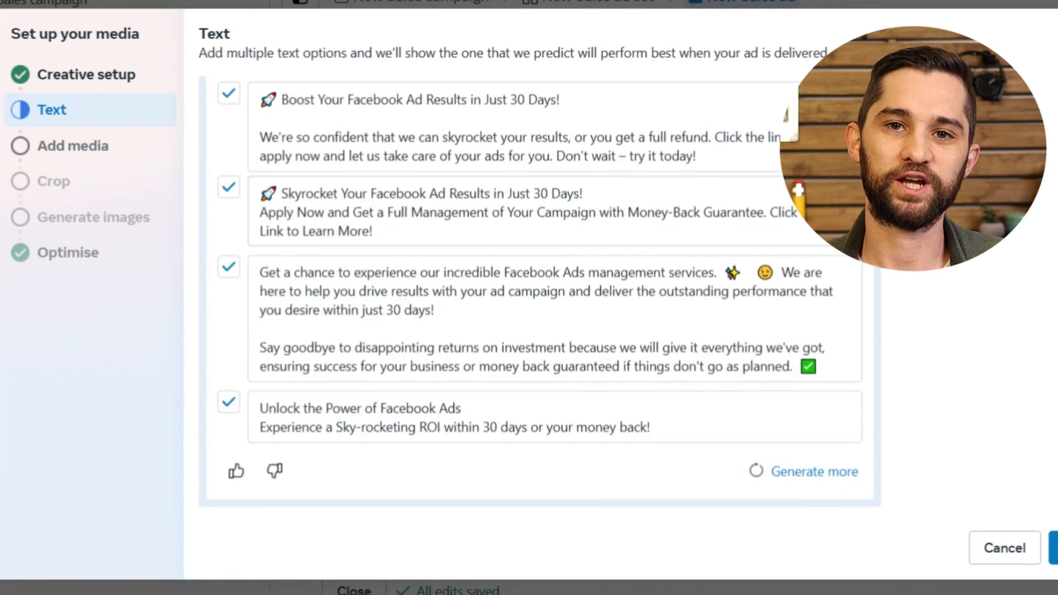
click(1054, 548)
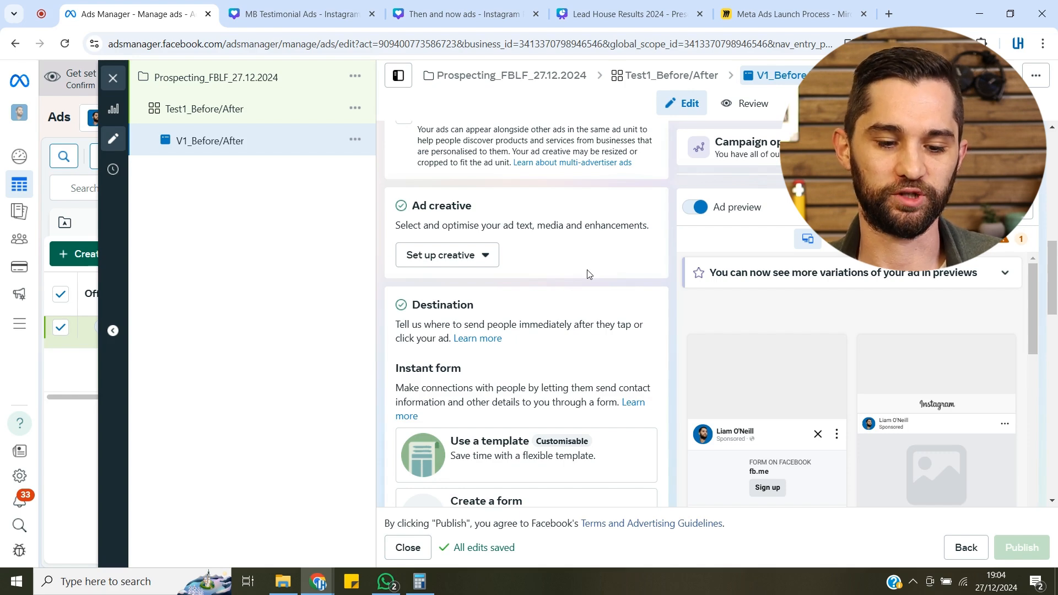
- Create a new instant form for the V1_Before/After ad's destination and name it Form 1
scroll(647, 305, down, 4)
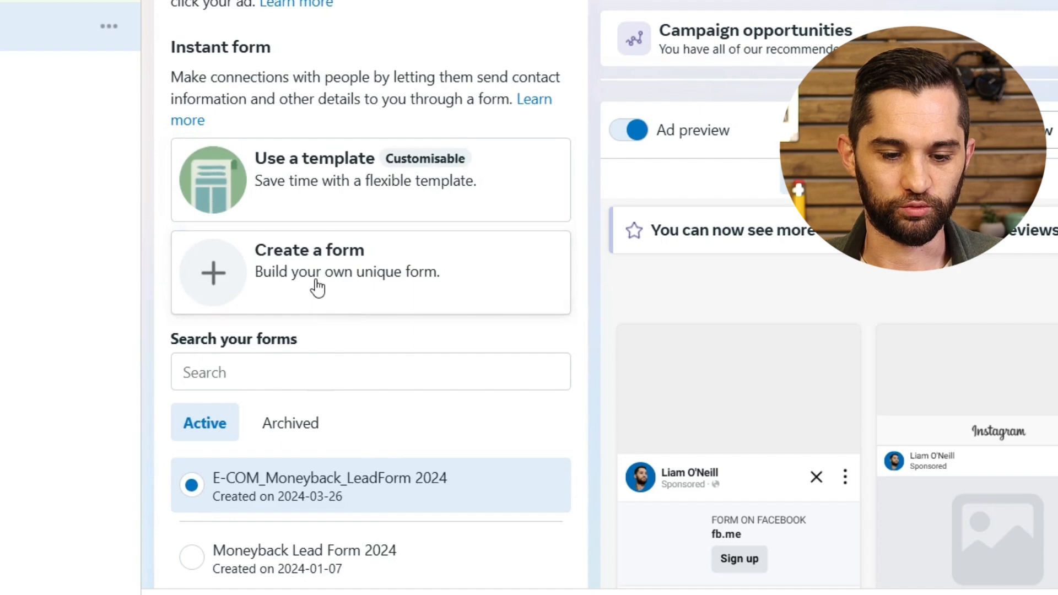
scroll(258, 112, up, 2)
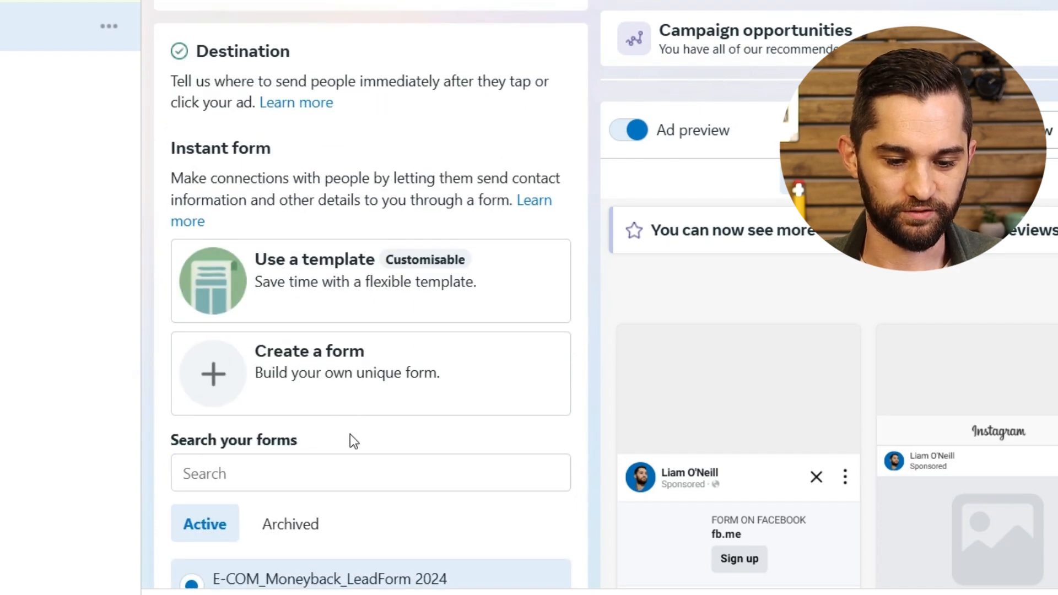
click(310, 377)
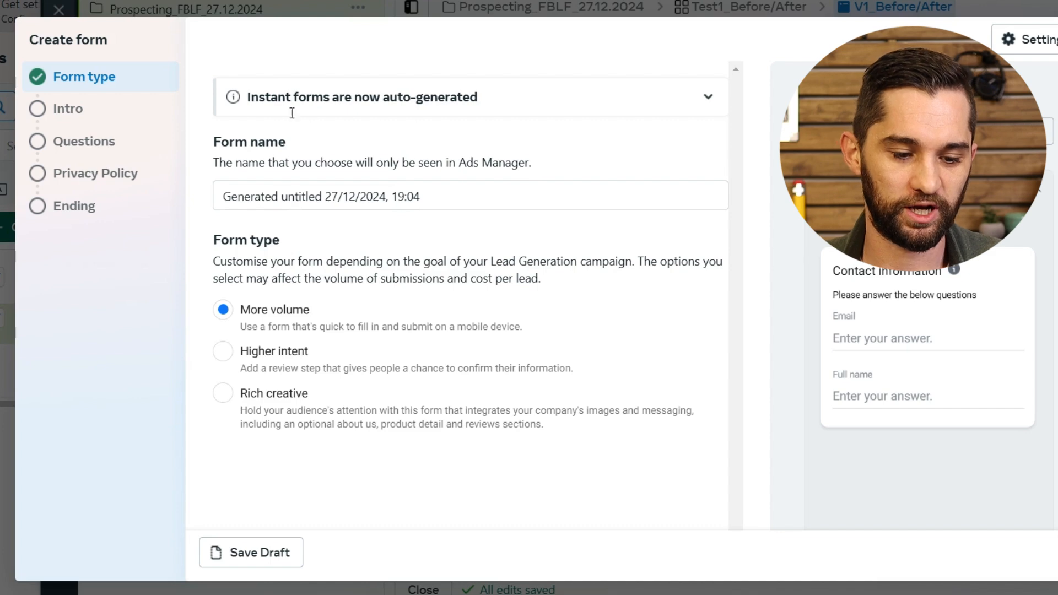
triple_click(379, 197)
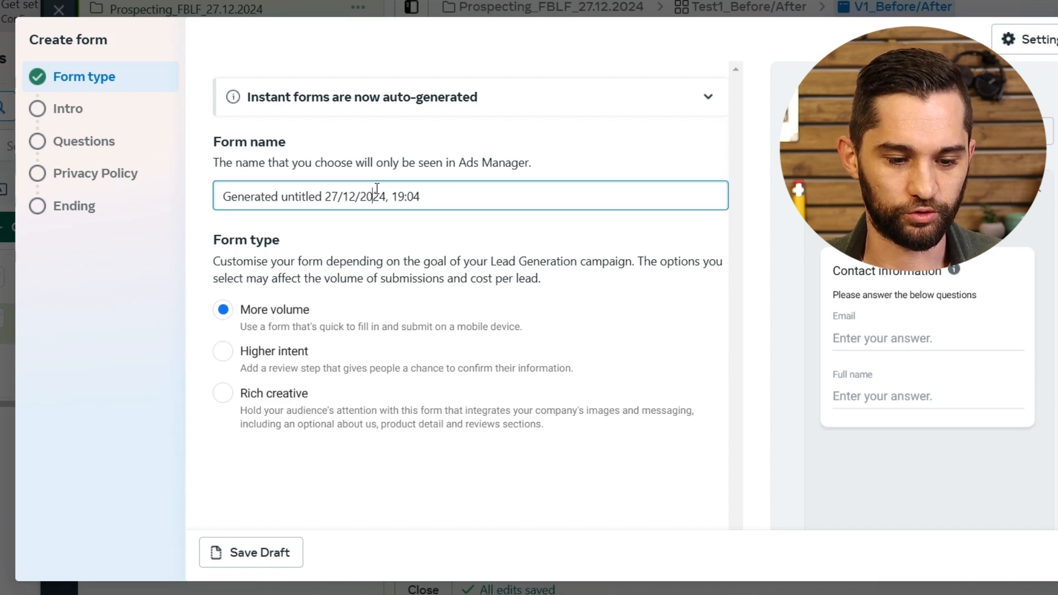
text(Form 1)
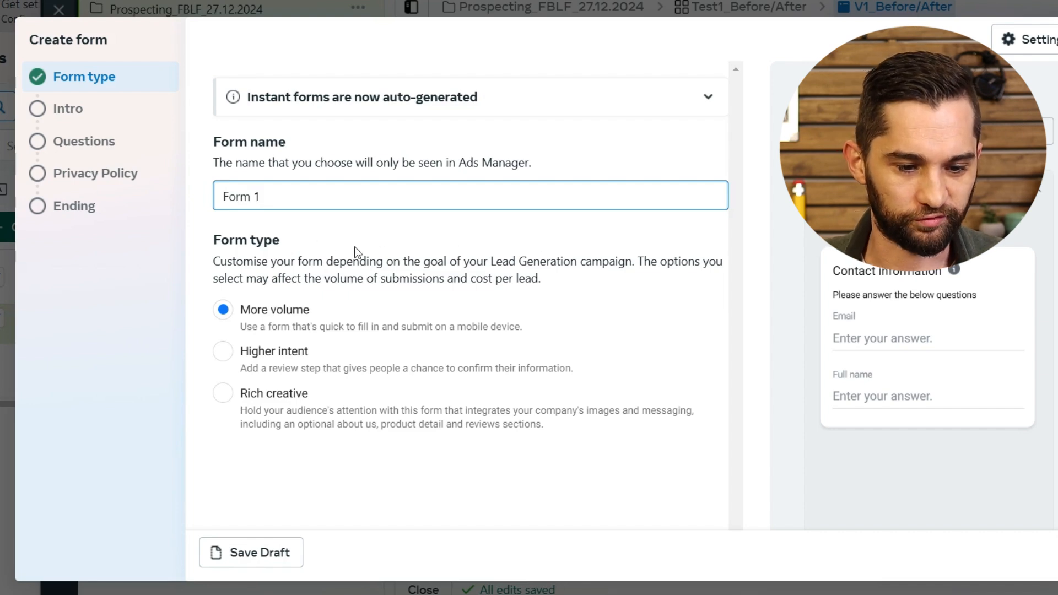
scroll(352, 251, down, 1)
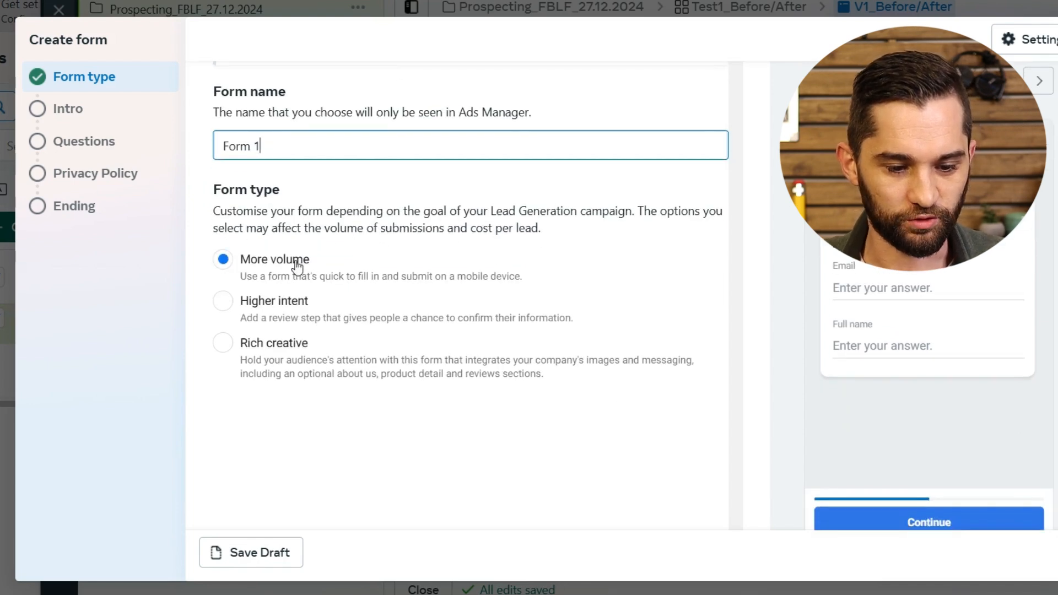
scroll(226, 258, up, 1)
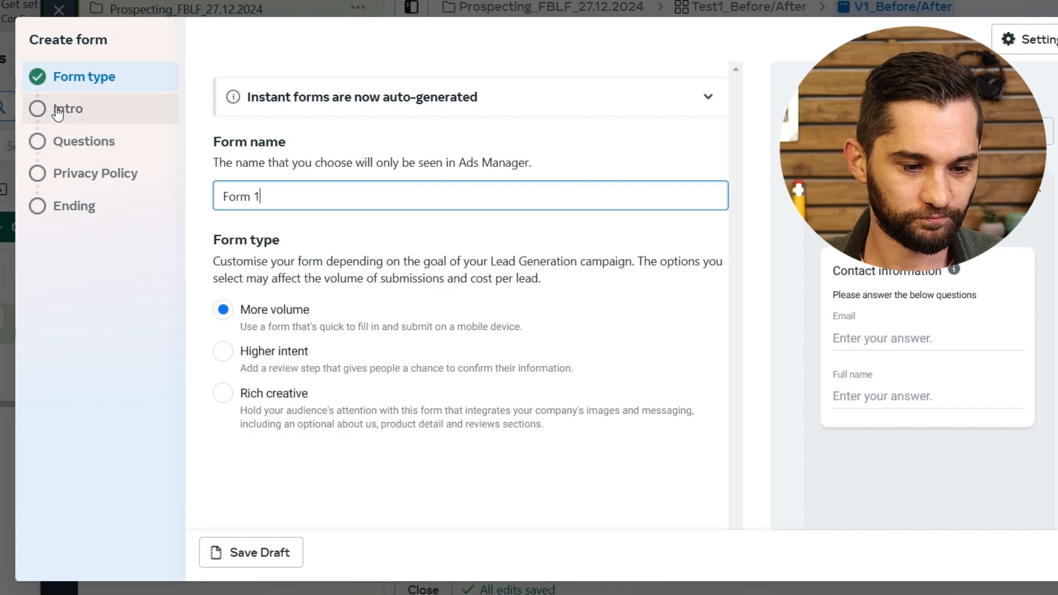
- Enable the form intro's background image, using the image from the ad, and turn on the optional greeting
click(61, 109)
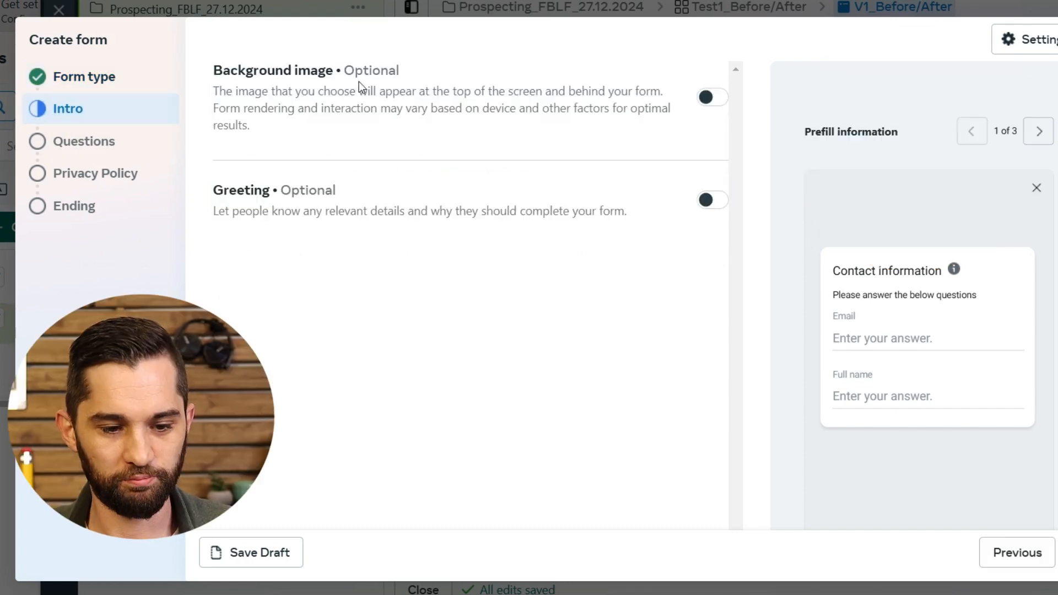
click(709, 99)
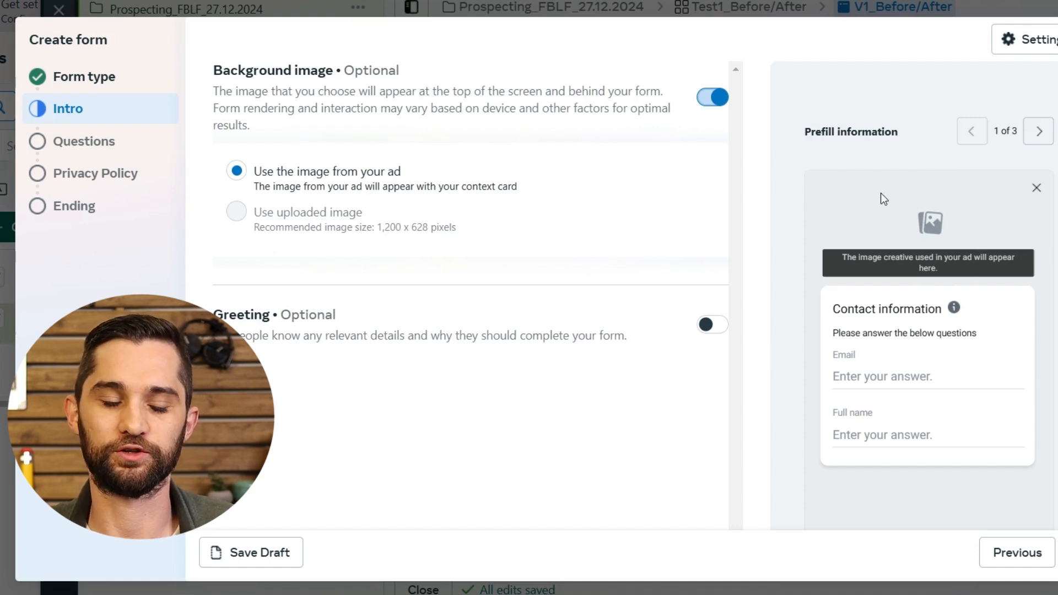
scroll(490, 281, down, 2)
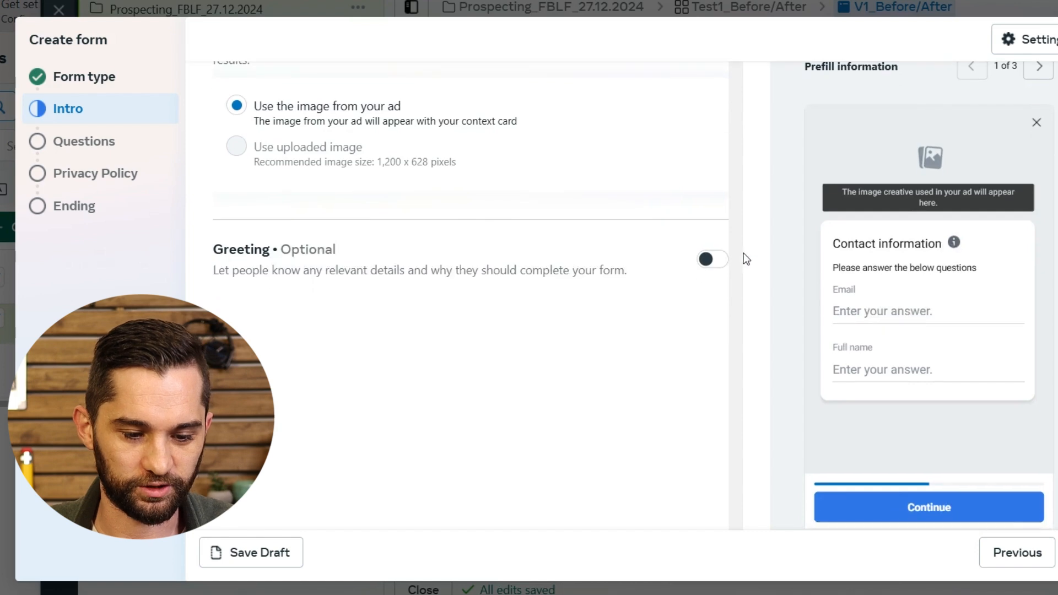
click(705, 265)
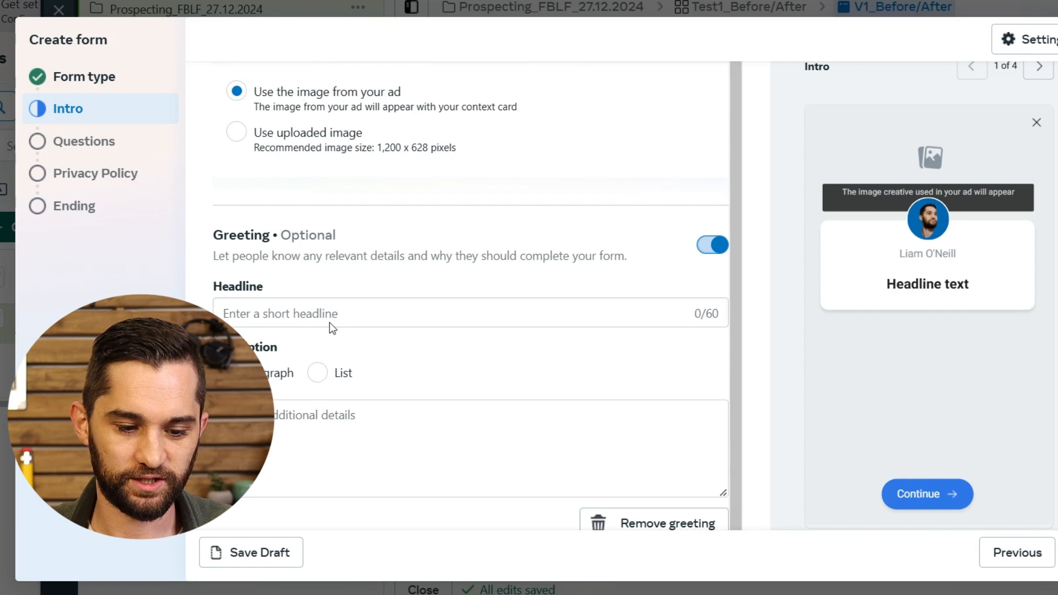
- Set the greeting's headline to "Get Your FREE Quote Now" and its description to "Complete the form below to get your FREE quote within minutes."
click(311, 314)
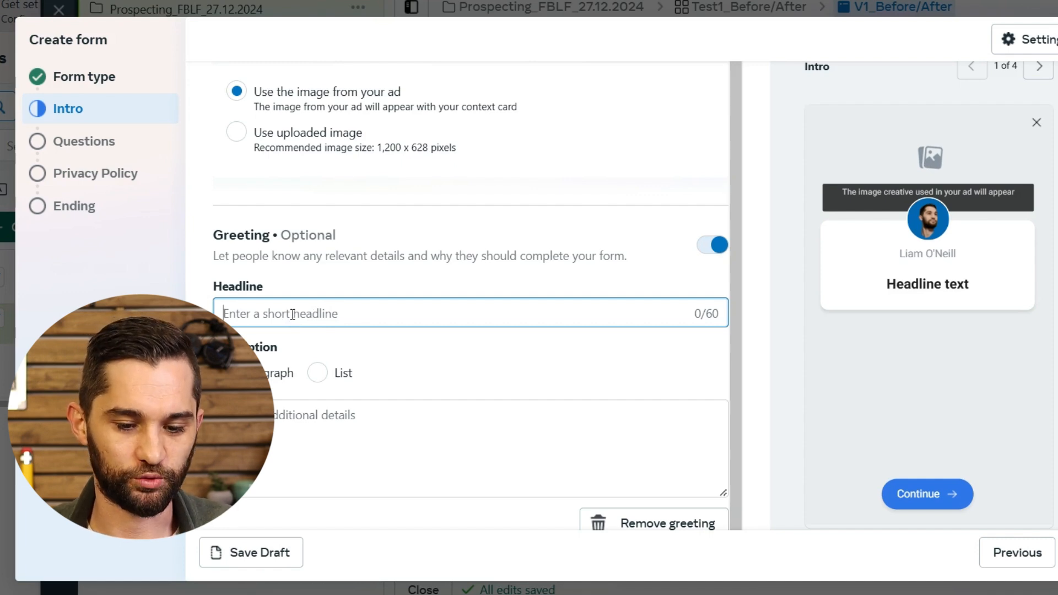
text(Get Your FREE Quote Now)
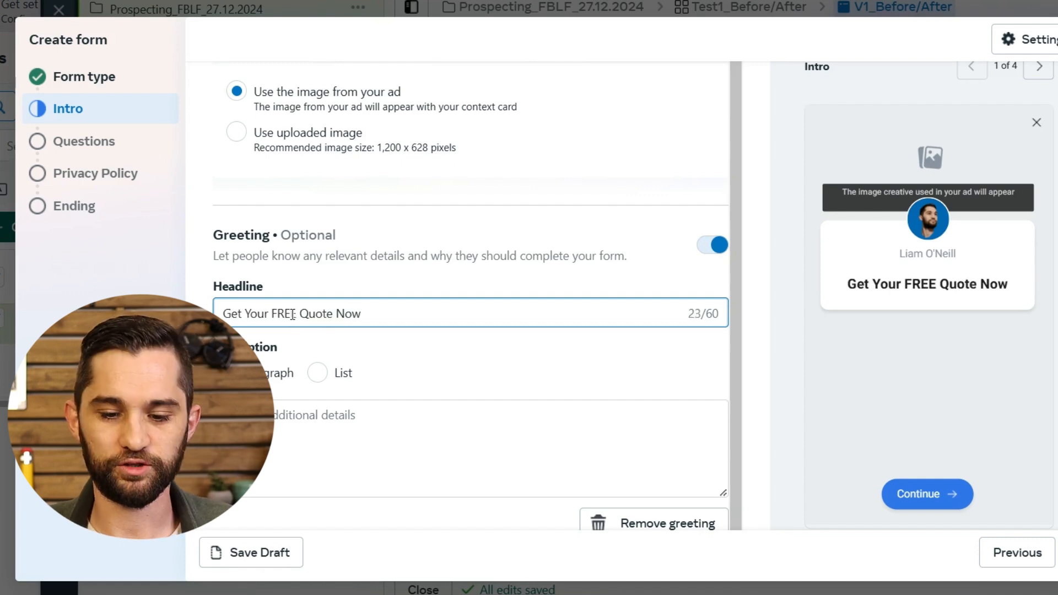
click(303, 417)
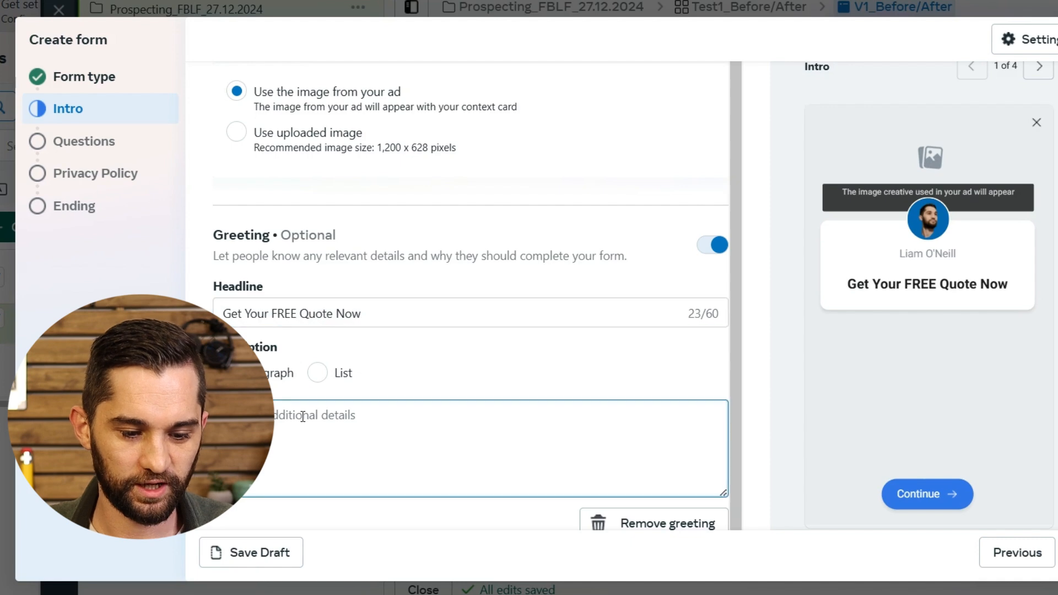
scroll(428, 375, down, 1)
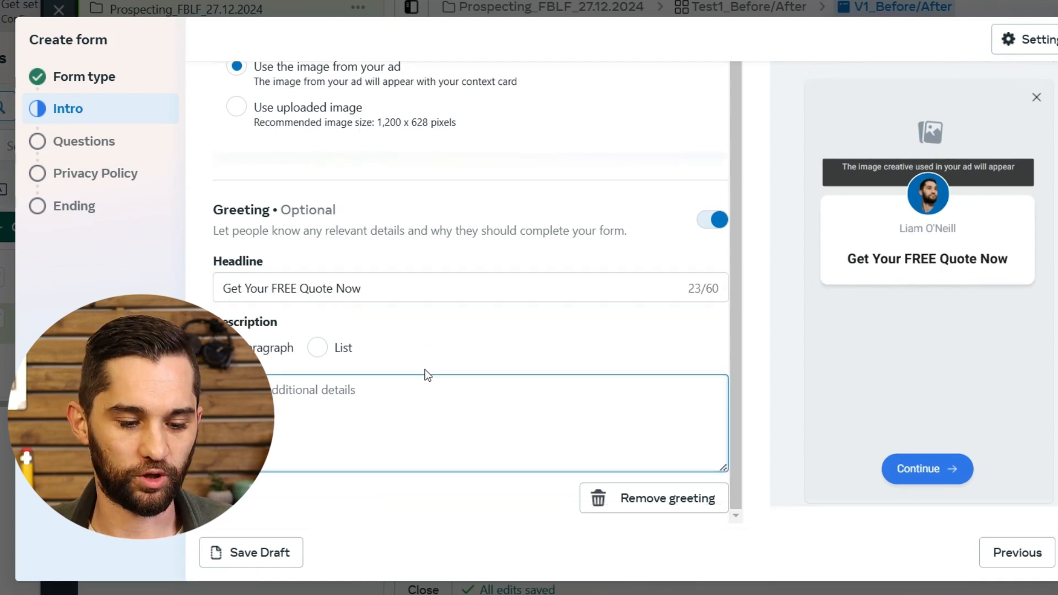
text(Complete the form below to get your FREE quote within minutes.)
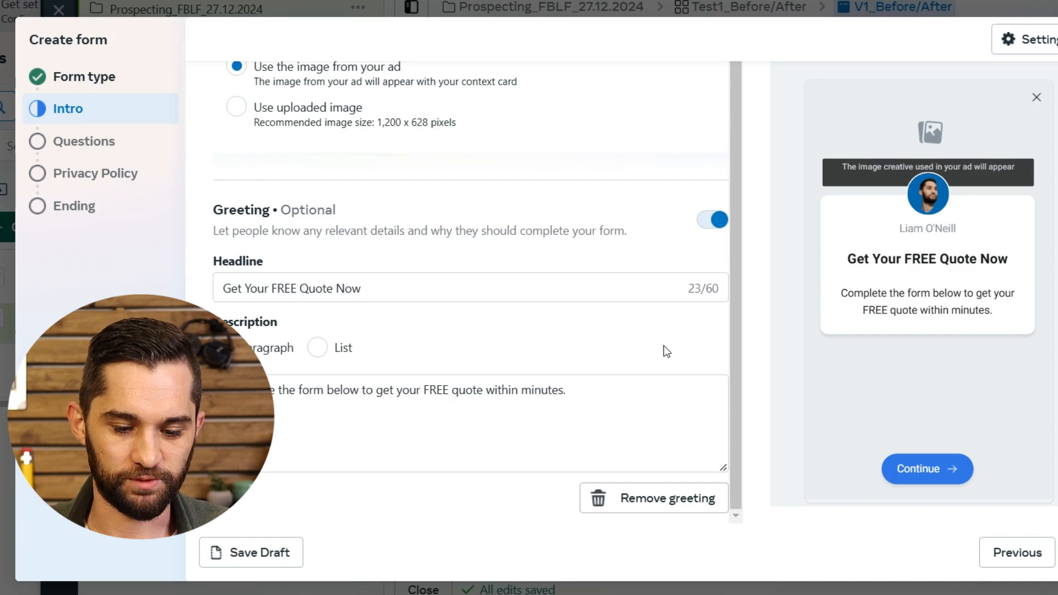
click(82, 146)
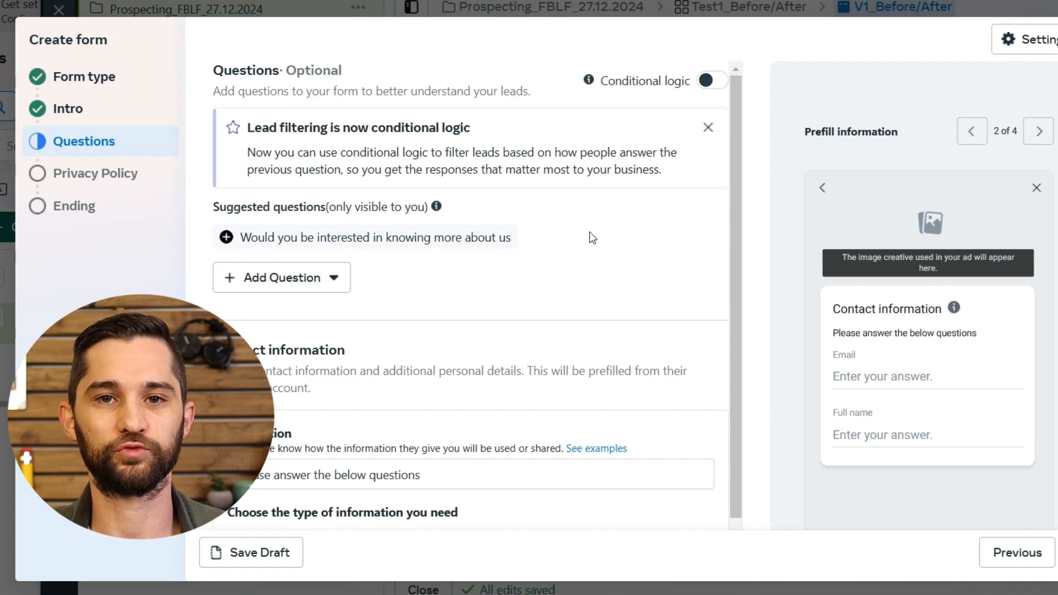
- Add a phone number field to the form's contact information and move the full name field above the email field
scroll(591, 237, down, 2)
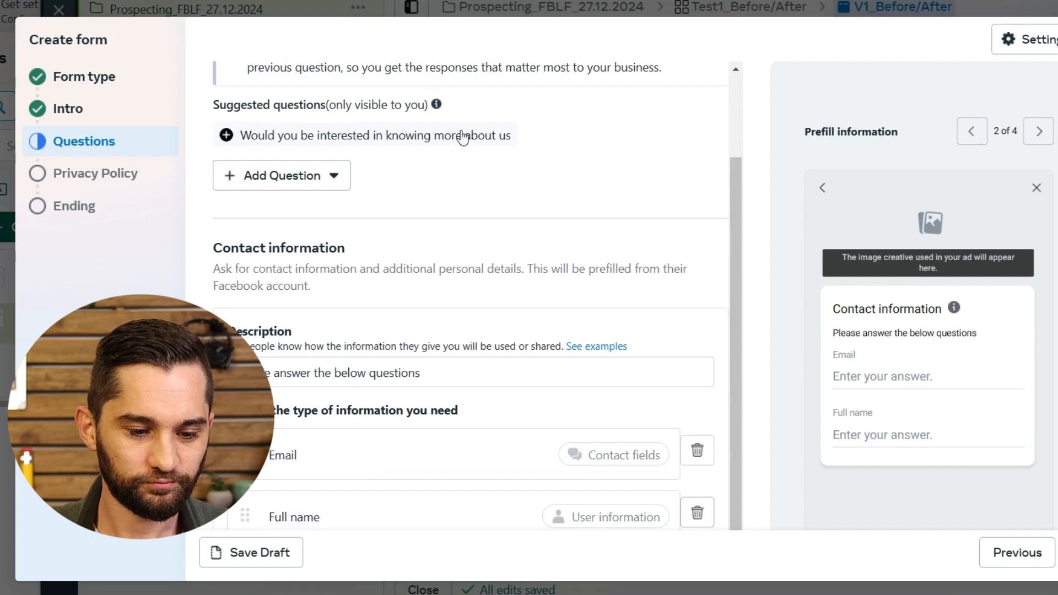
scroll(469, 269, down, 2)
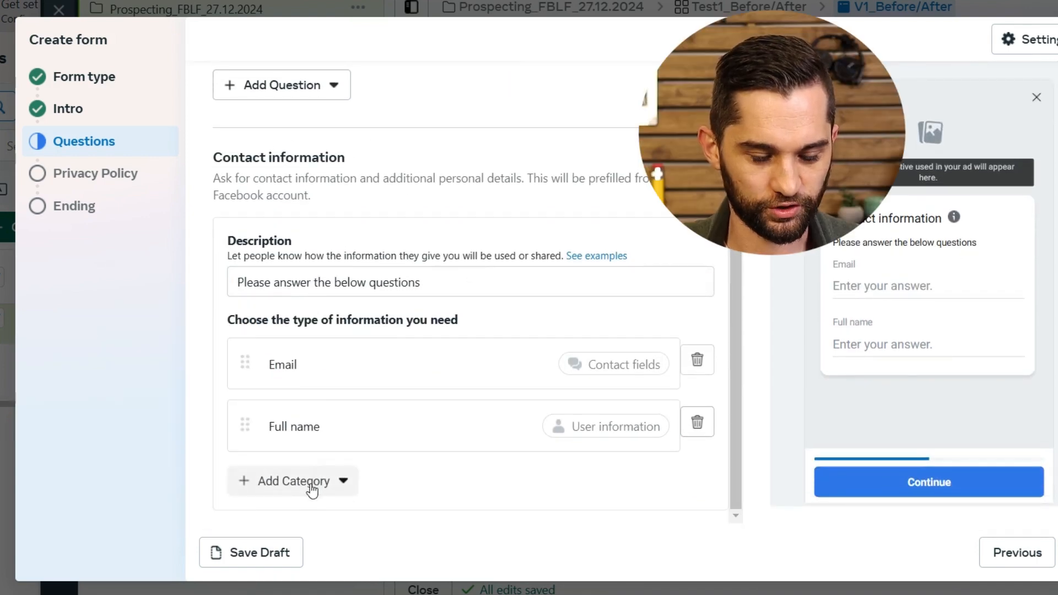
click(312, 489)
mouse_move(362, 330)
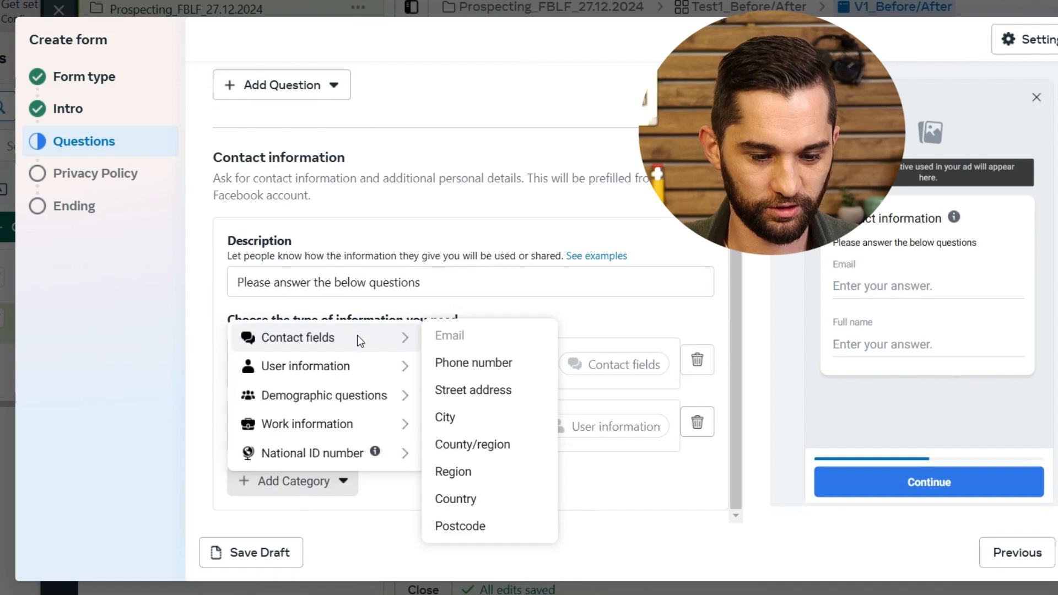
click(473, 369)
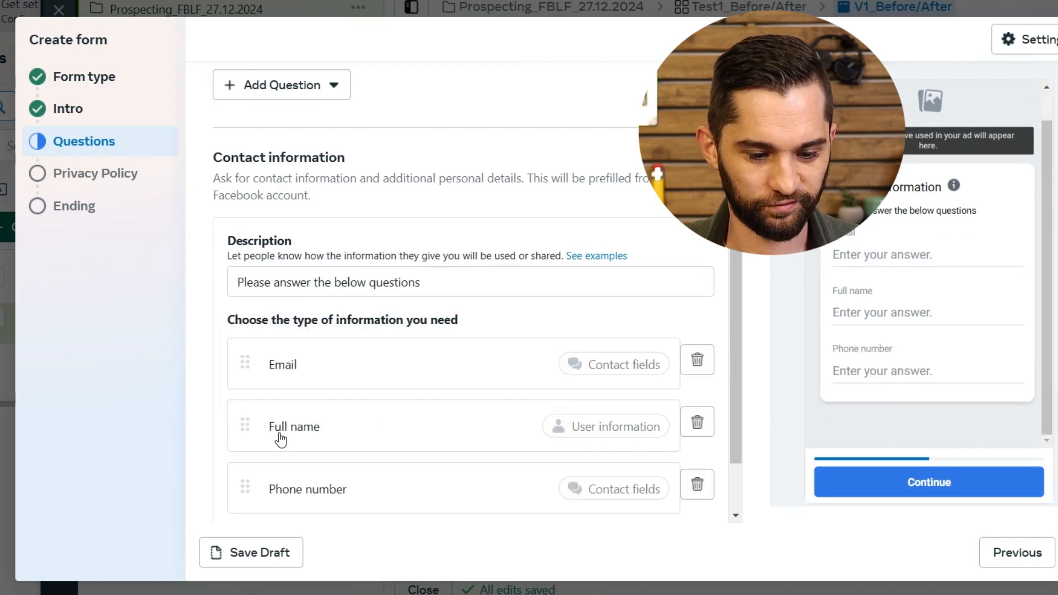
drag(245, 424, 246, 349)
scroll(449, 371, down, 1)
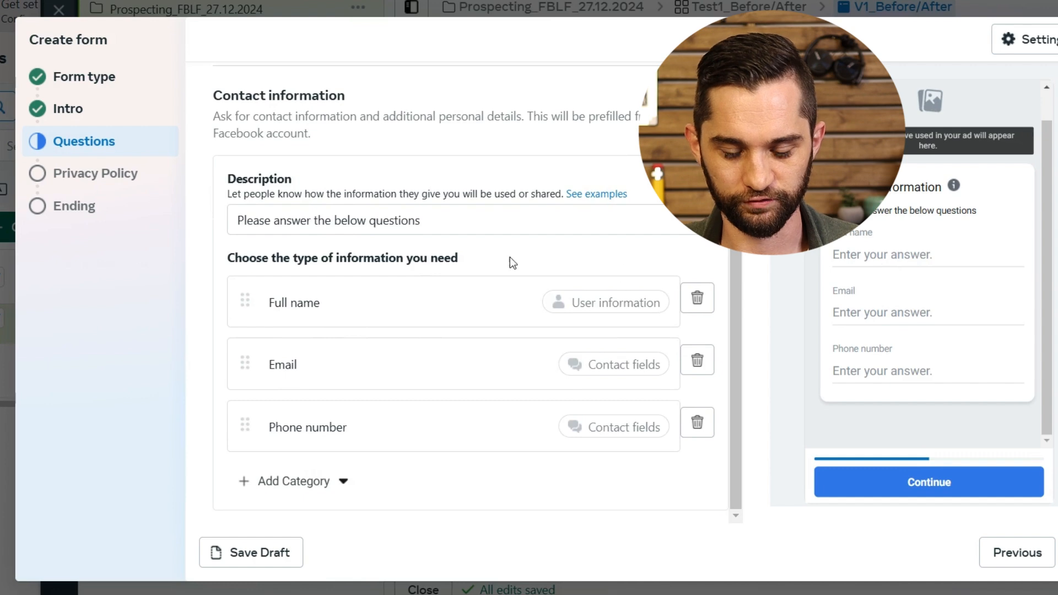
- Set the contact information description to "We will use your information only to deliver your free quote."
scroll(510, 257, up, 1)
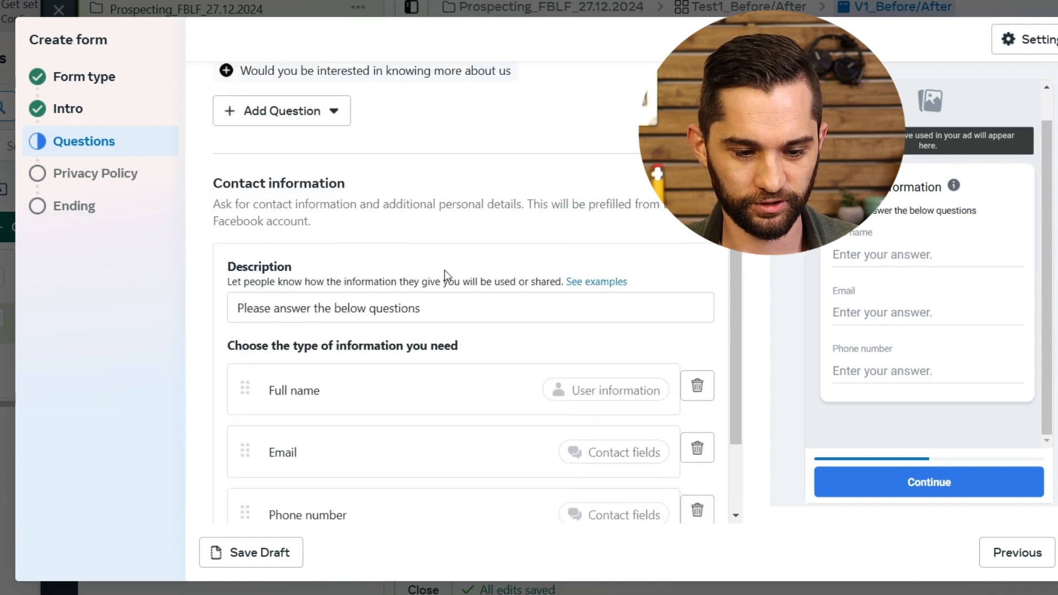
triple_click(333, 309)
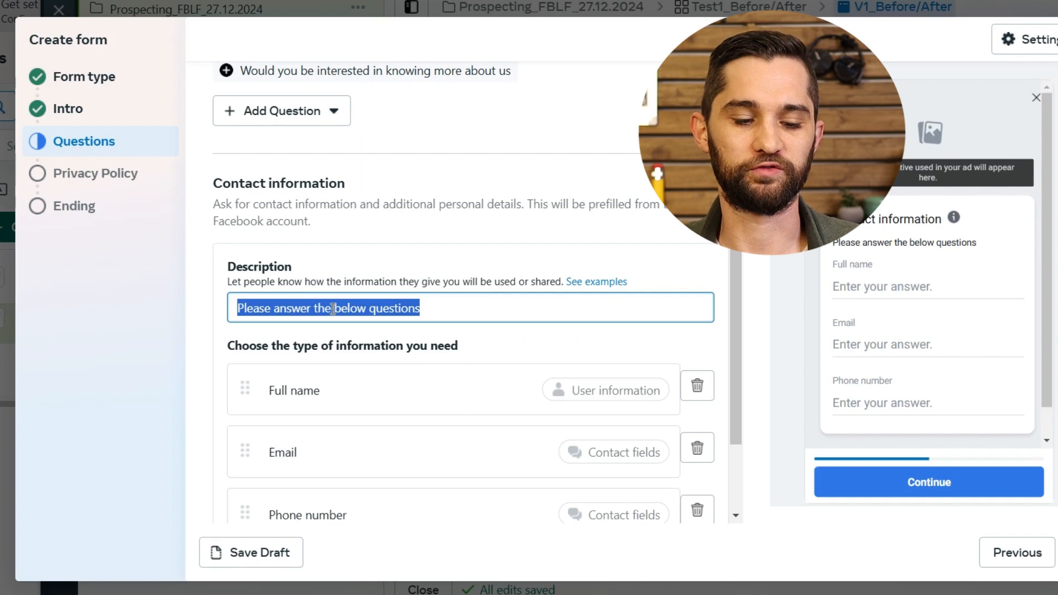
key(BackSpace)
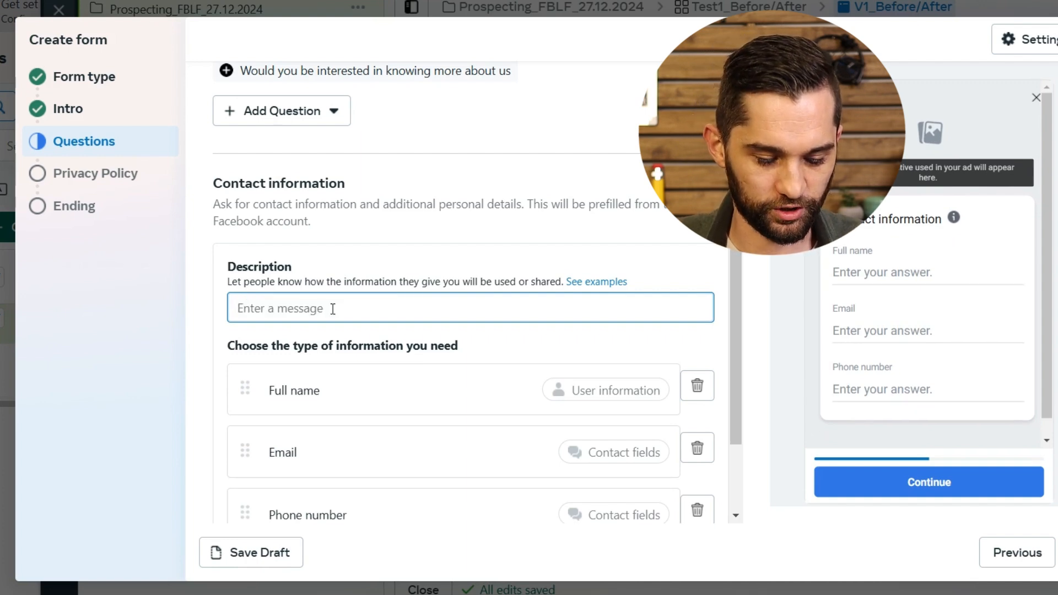
text(We)
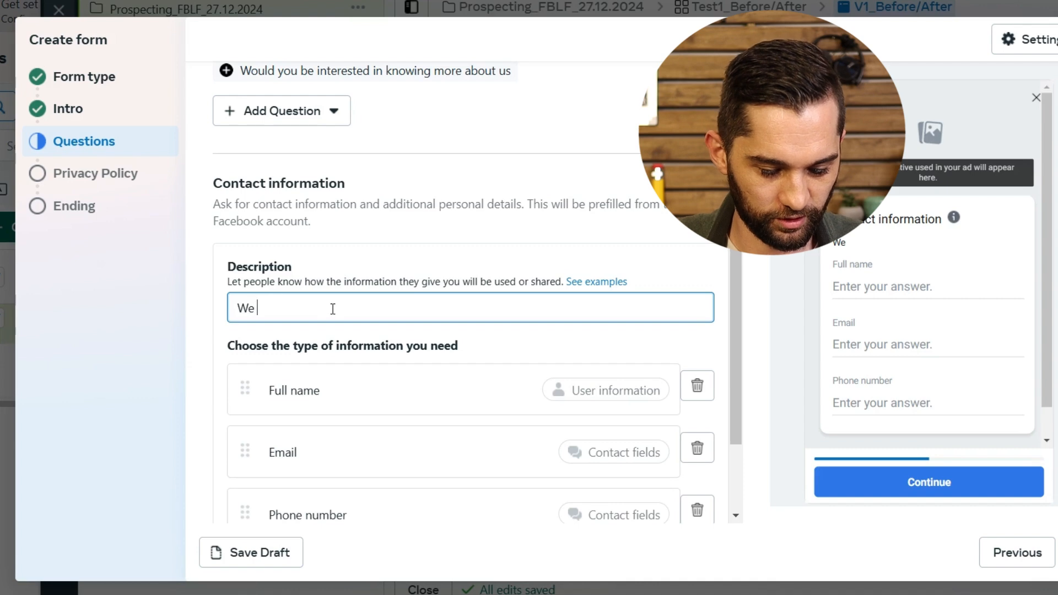
text( will use your information only to deliver your free quote.)
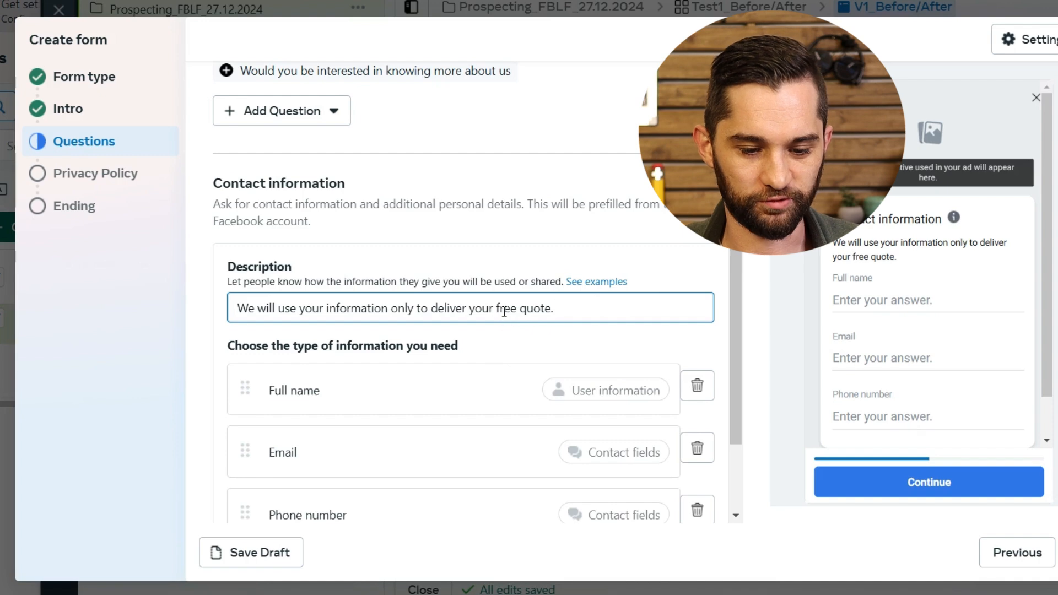
scroll(907, 241, down, 2)
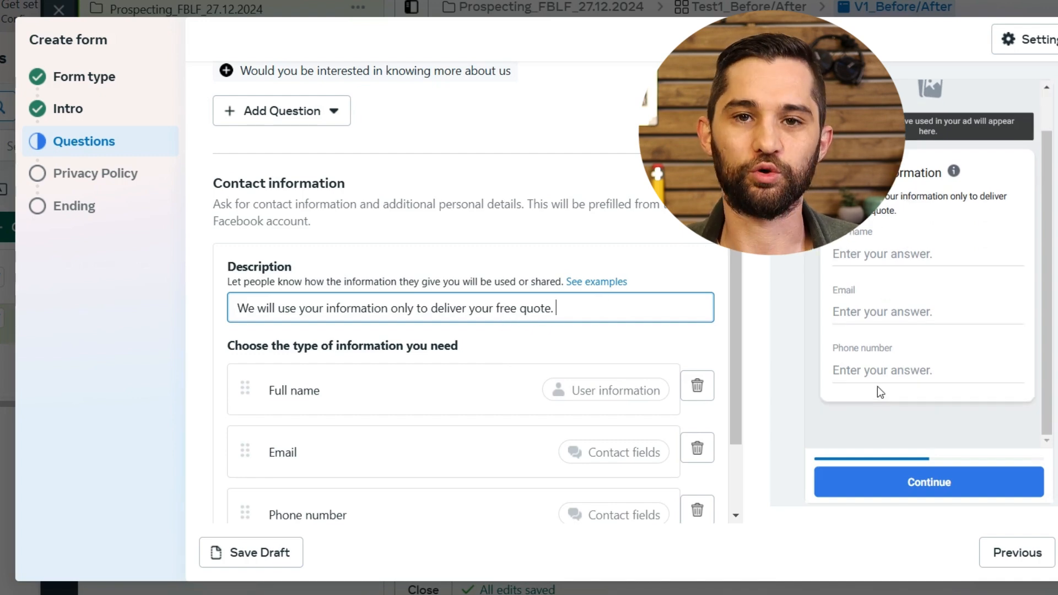
- Review the form's privacy policy section and set the ending message's headline to "Thanks, We'll Contact You As Soon As Possible"
click(107, 186)
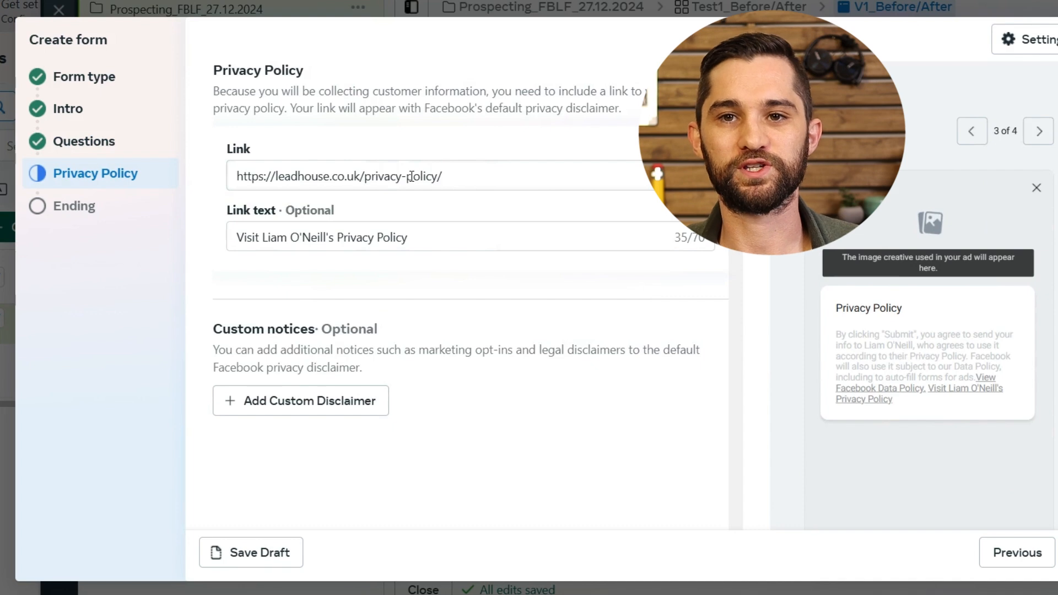
scroll(259, 215, down, 2)
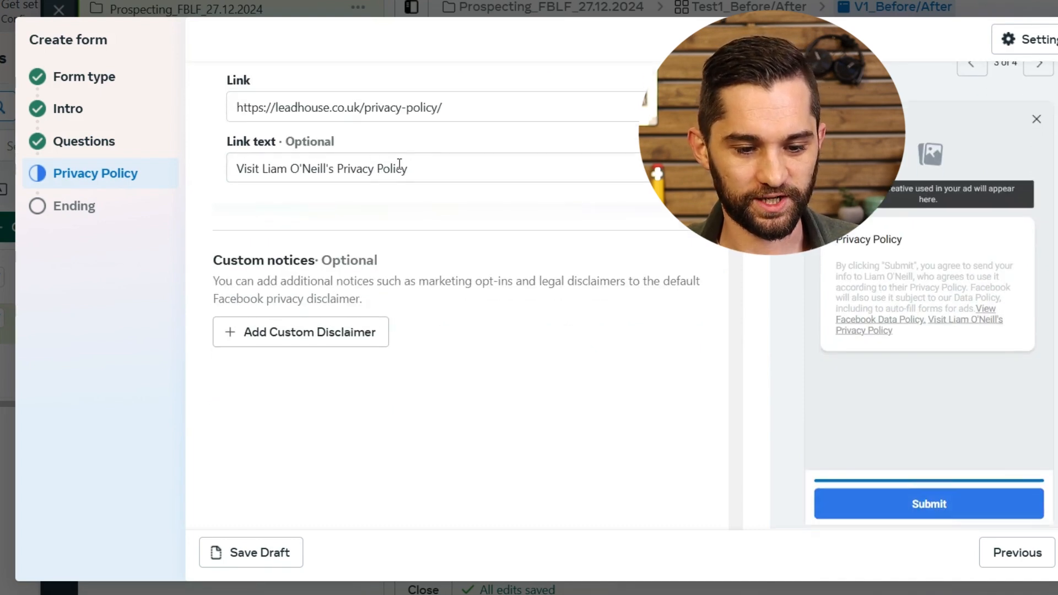
click(77, 207)
scroll(522, 190, up, 2)
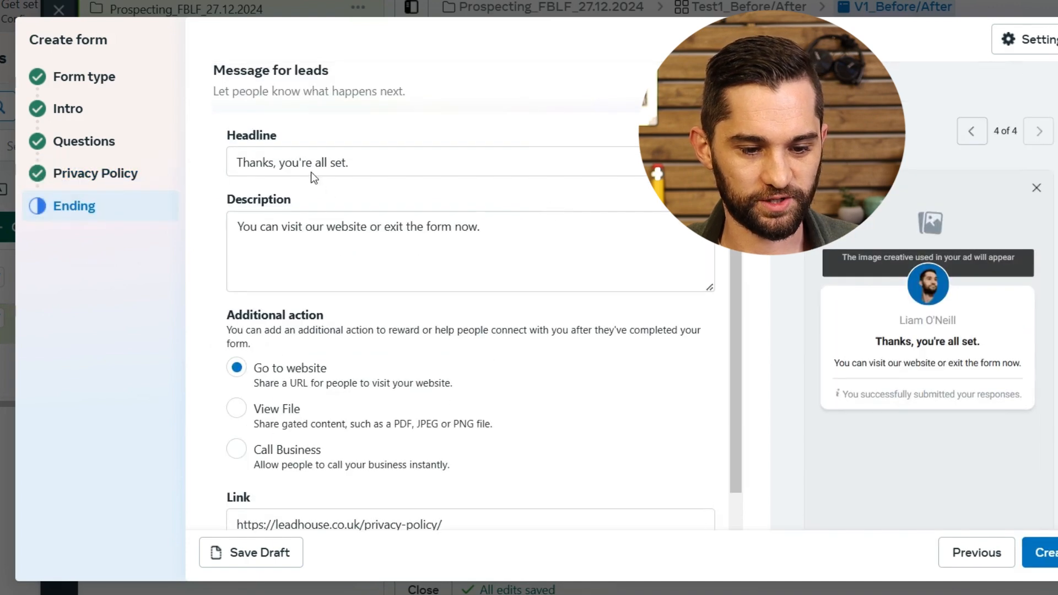
click(393, 167)
key(ctrl+a)
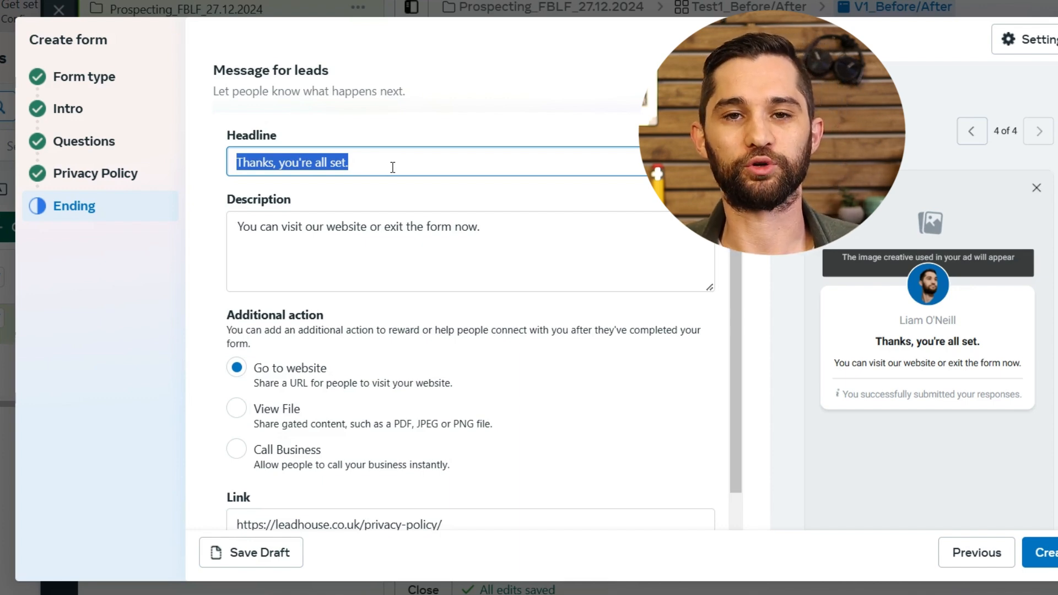
text(Than)
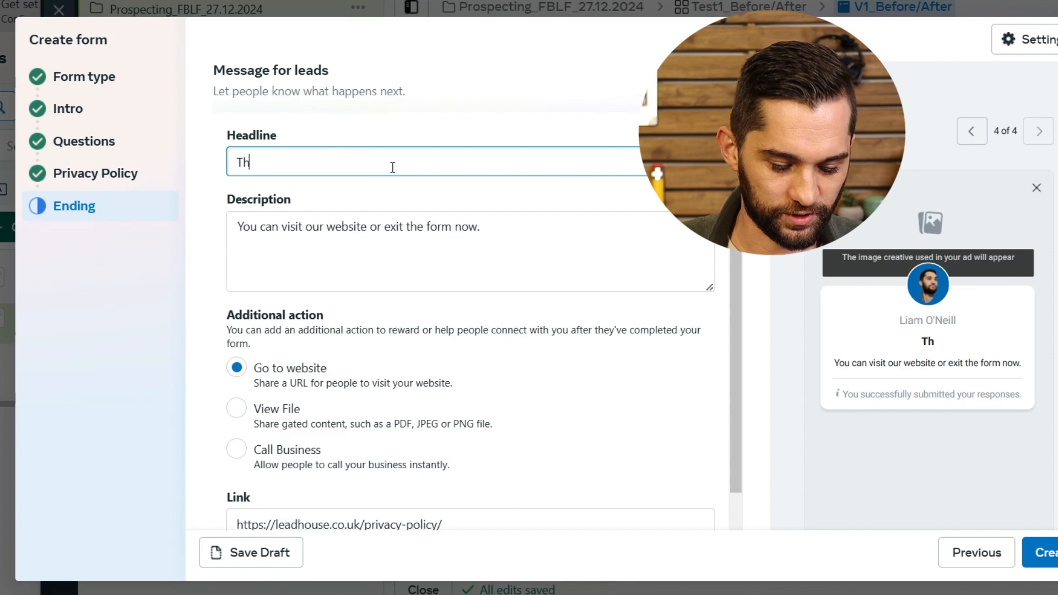
text(ks, We'll Contact You As Soon As Possible)
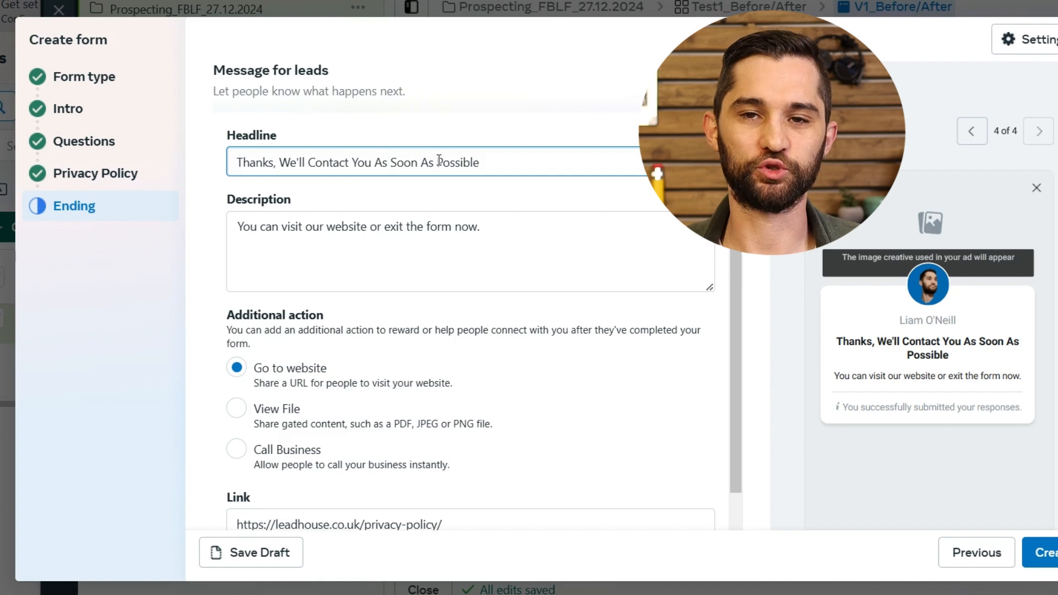
drag(269, 162, 503, 159)
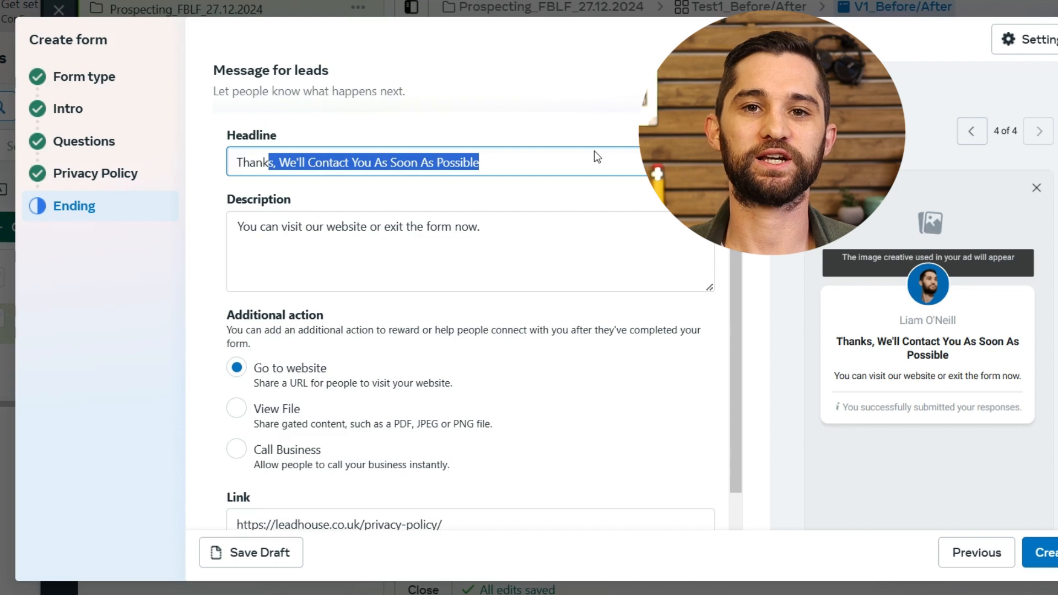
- Set the ending message's description to "Our expert team will give you a call in the next 24 hours. Please check your email for updates."
triple_click(395, 226)
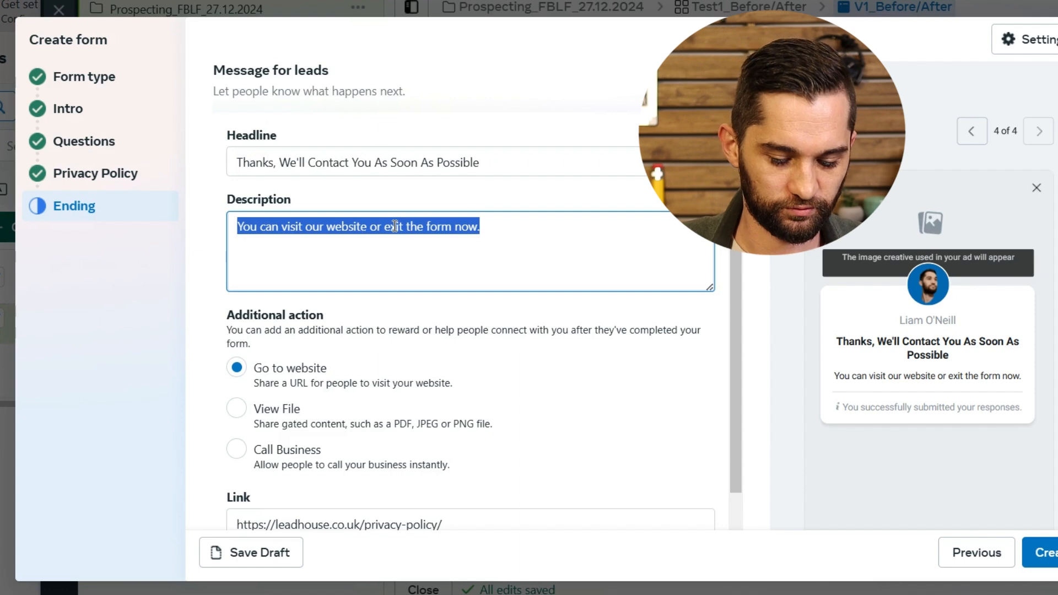
text(Our expert team will give you a call in the next 24 hours. Please check your email for updates.)
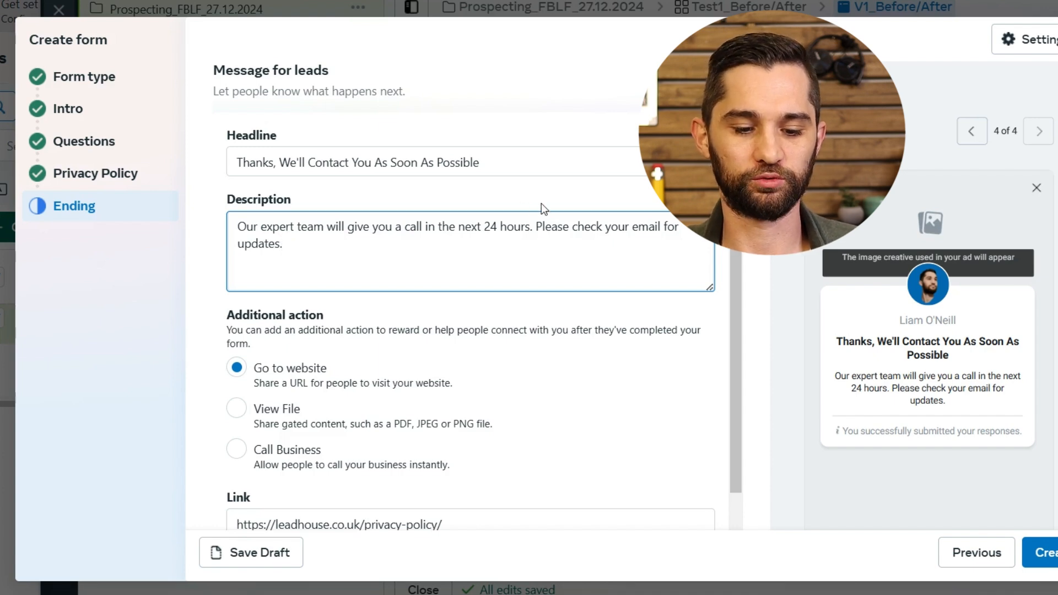
click(536, 226)
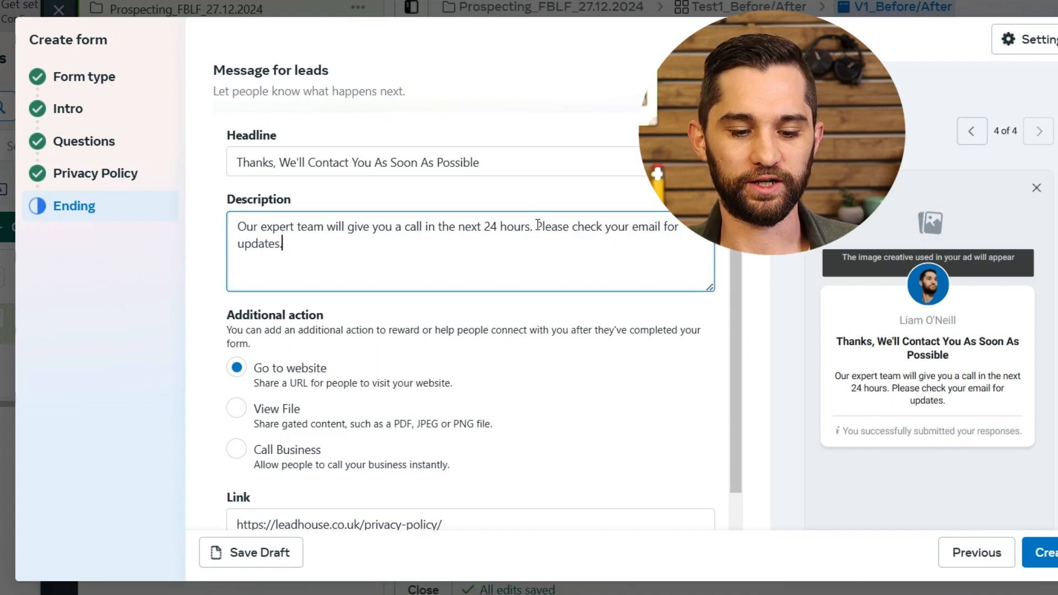
click(556, 247)
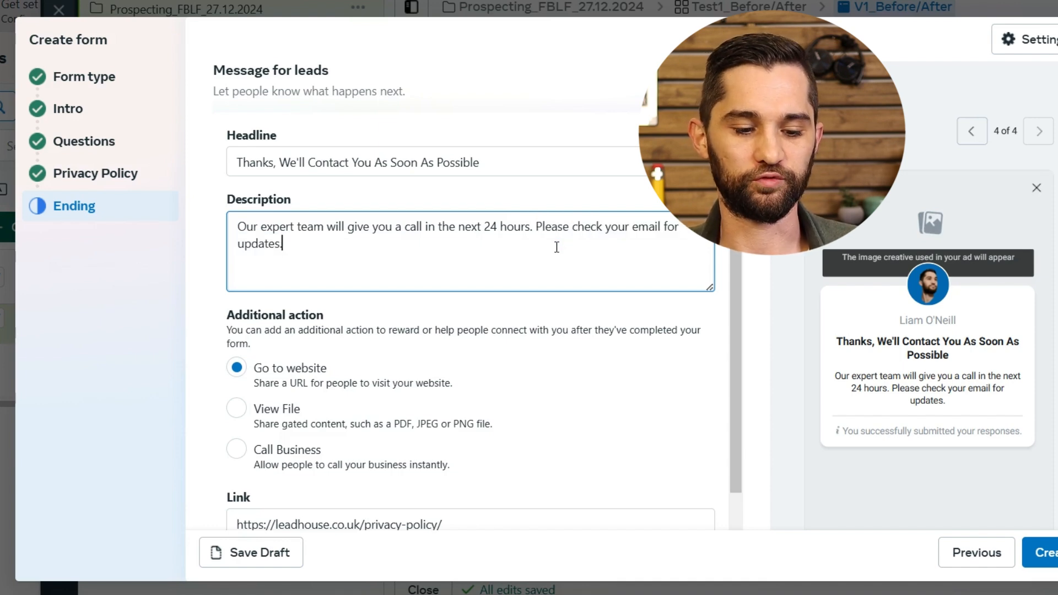
drag(556, 245, 533, 227)
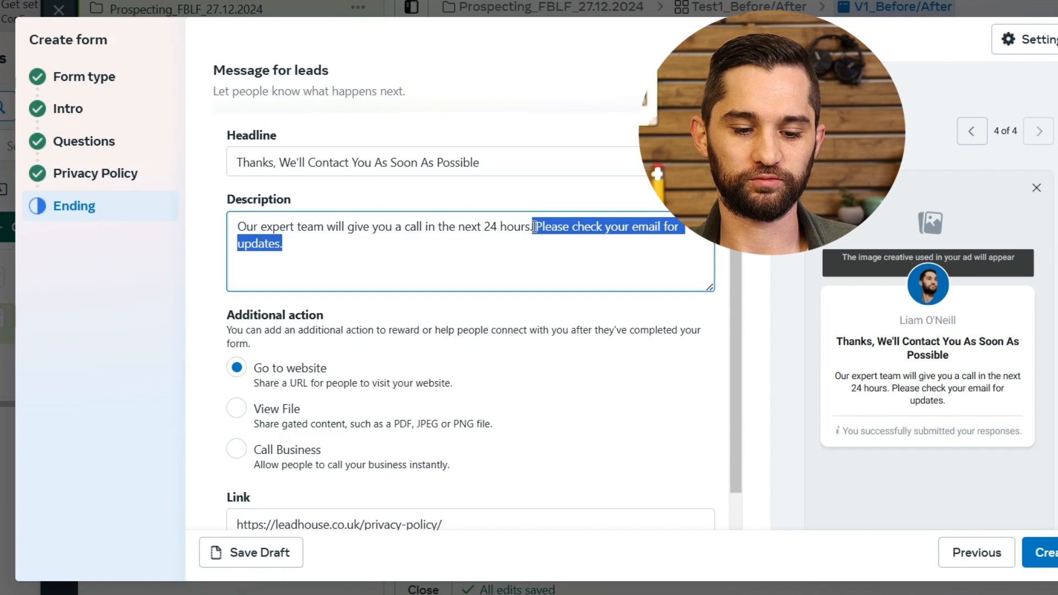
click(570, 257)
- Try out the Call Business, Go to website and View File additional actions for the form's ending
scroll(570, 257, down, 3)
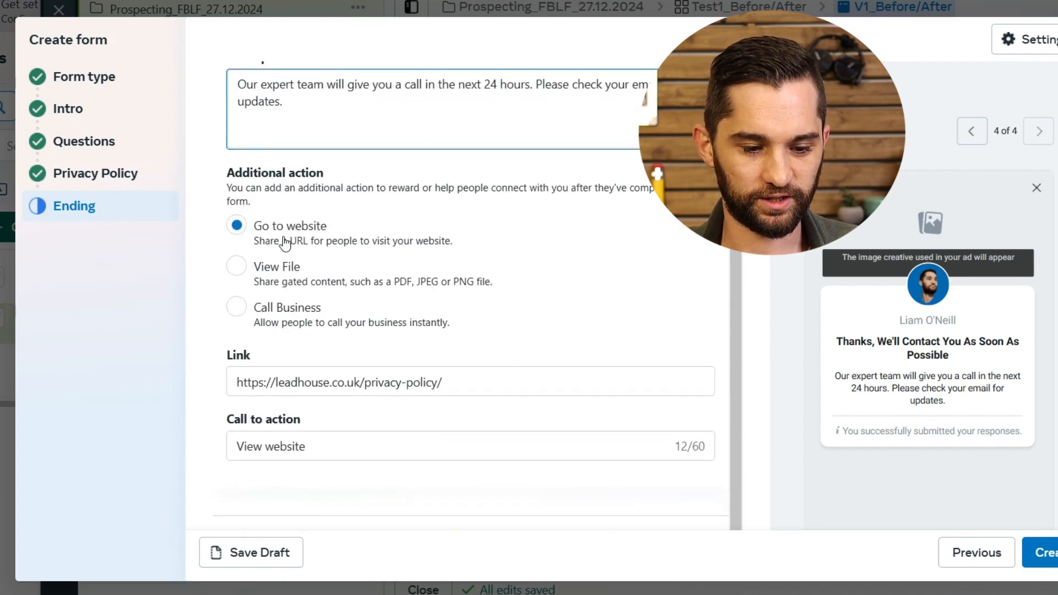
scroll(775, 353, down, 2)
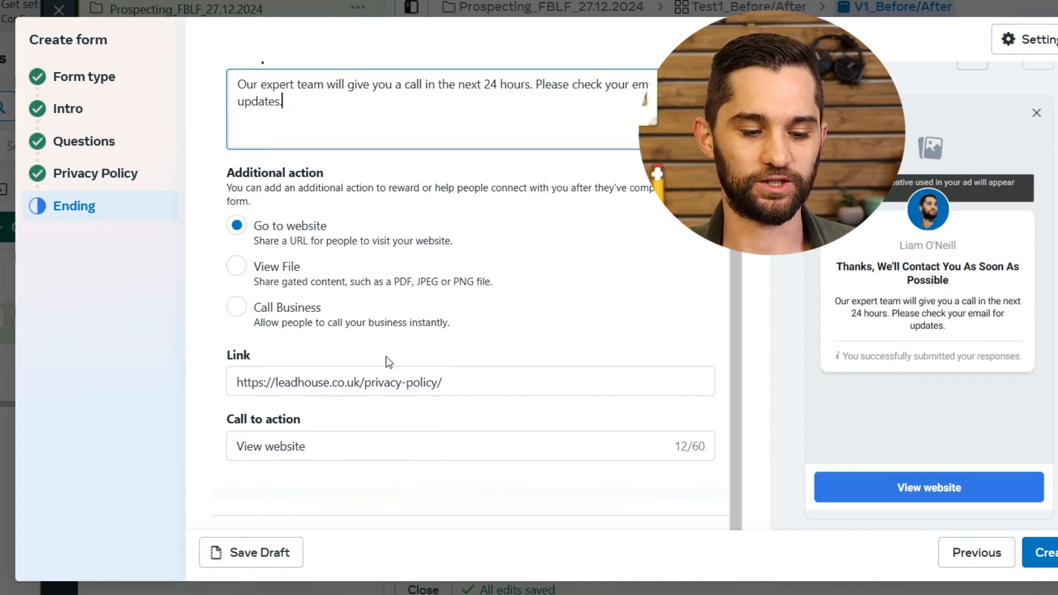
click(236, 308)
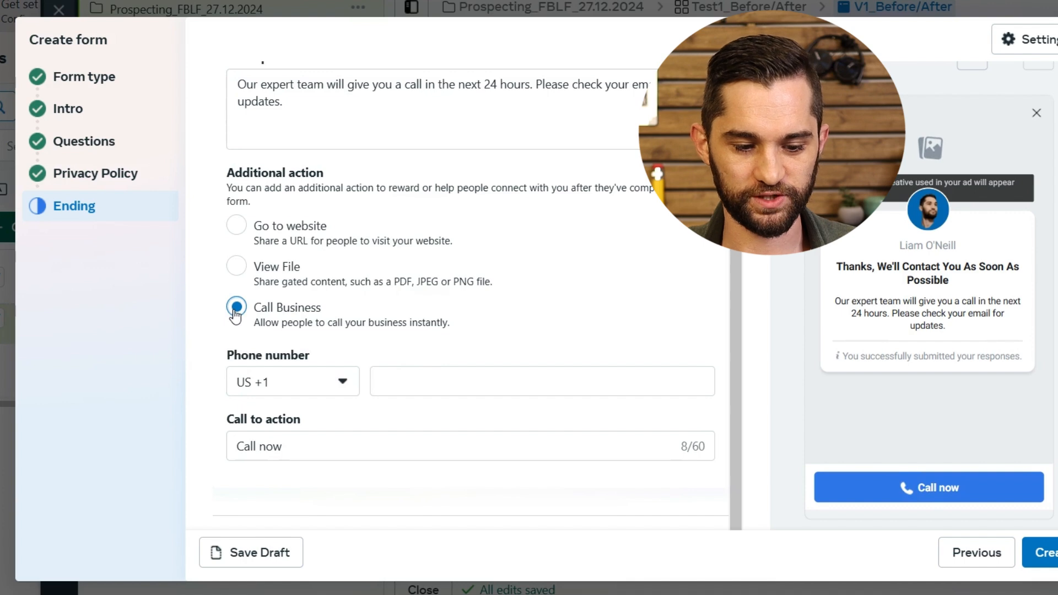
click(236, 230)
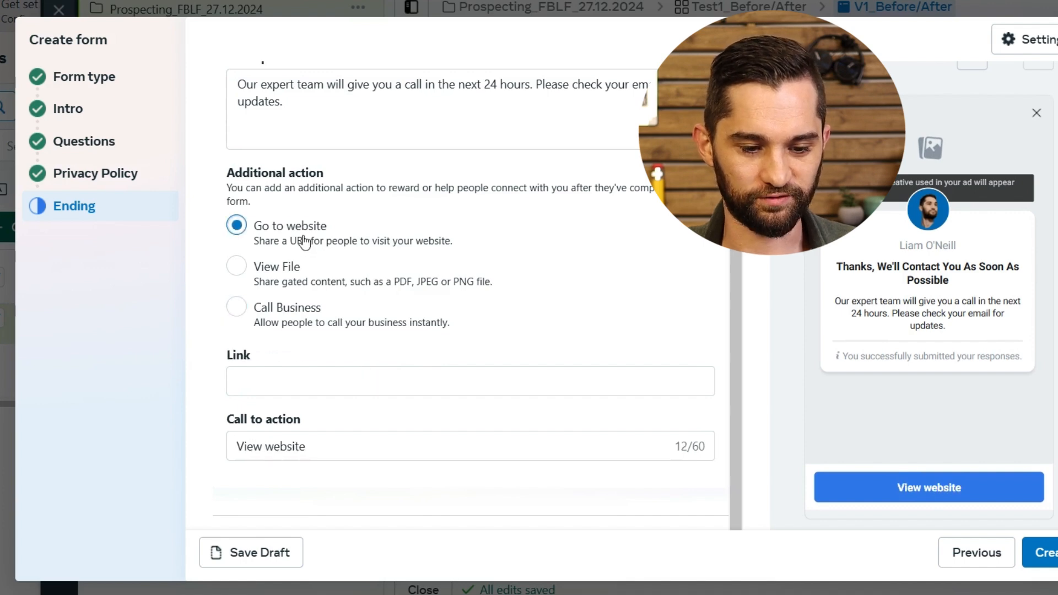
click(374, 383)
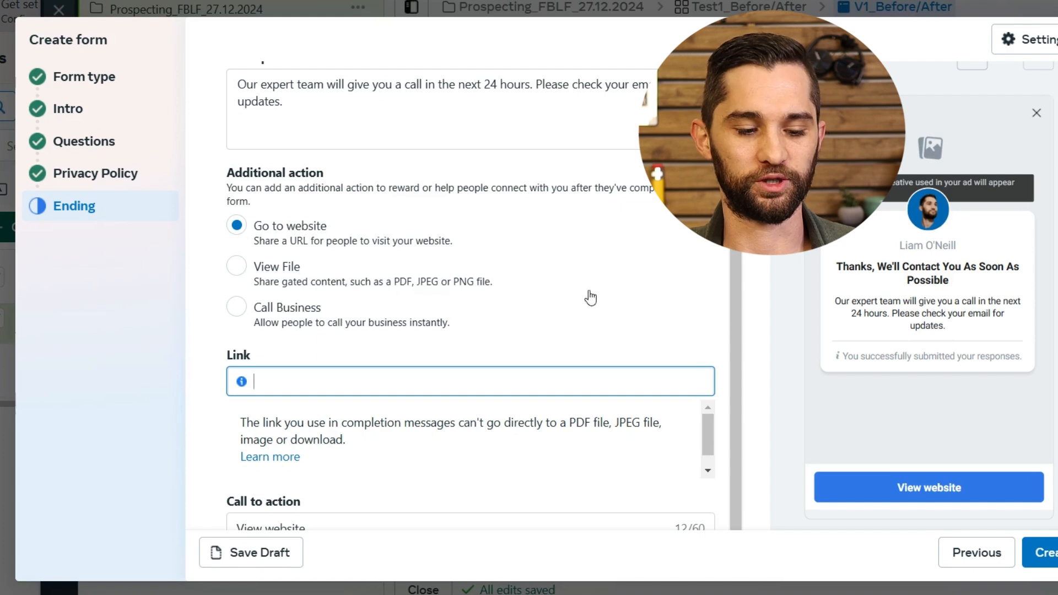
scroll(397, 251, down, 1)
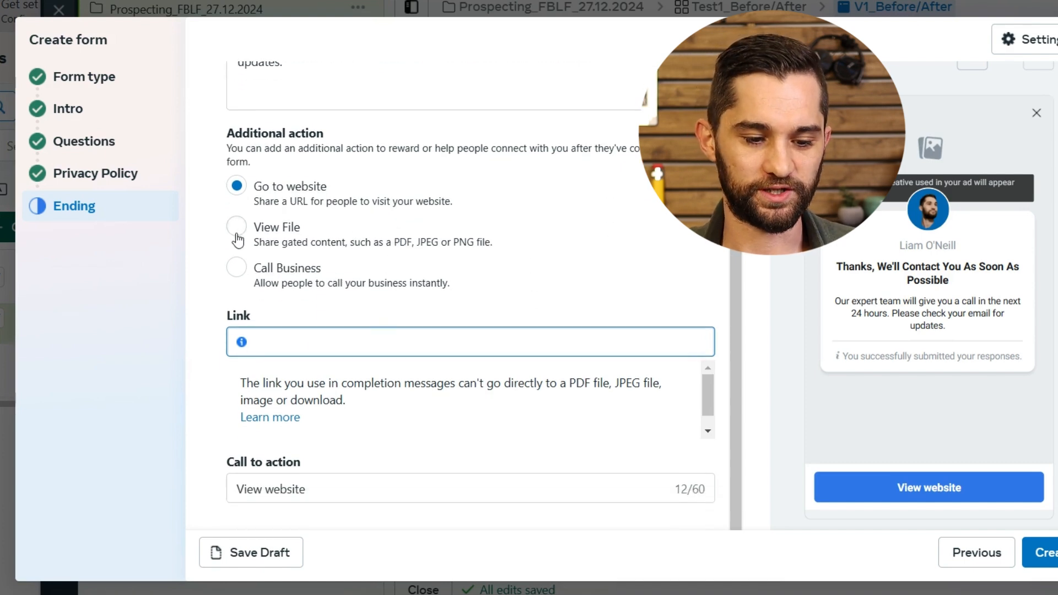
scroll(238, 240, up, 1)
click(237, 267)
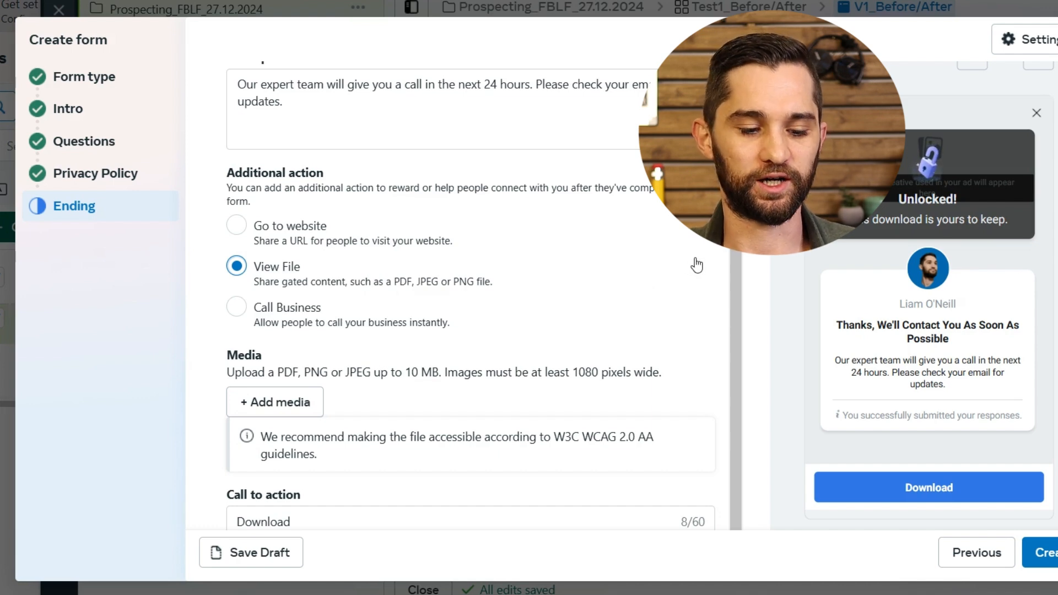
scroll(697, 266, down, 1)
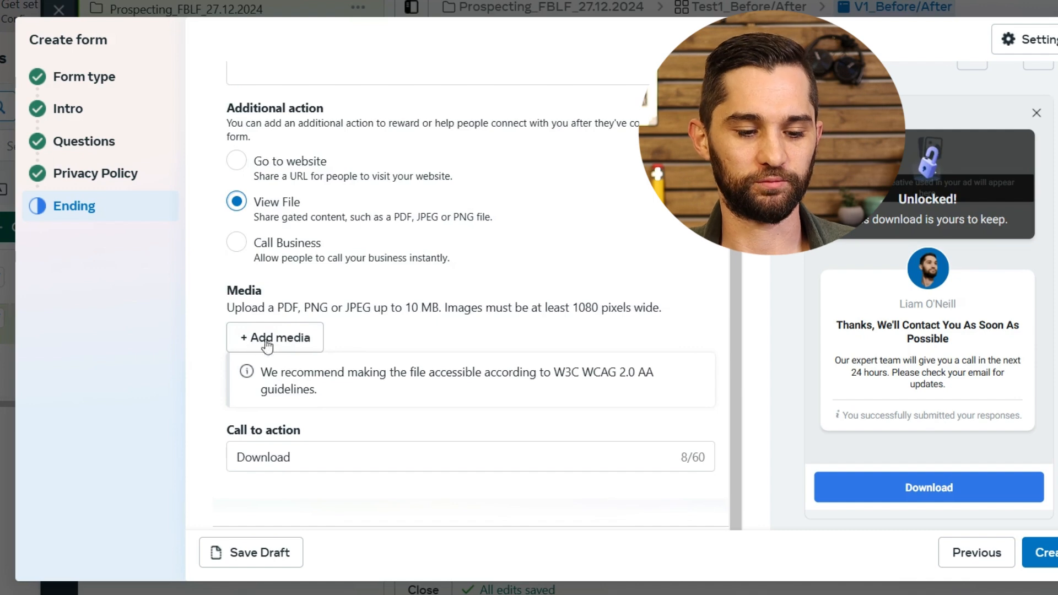
- Set the ending's additional action to Go to website and create the form
click(236, 160)
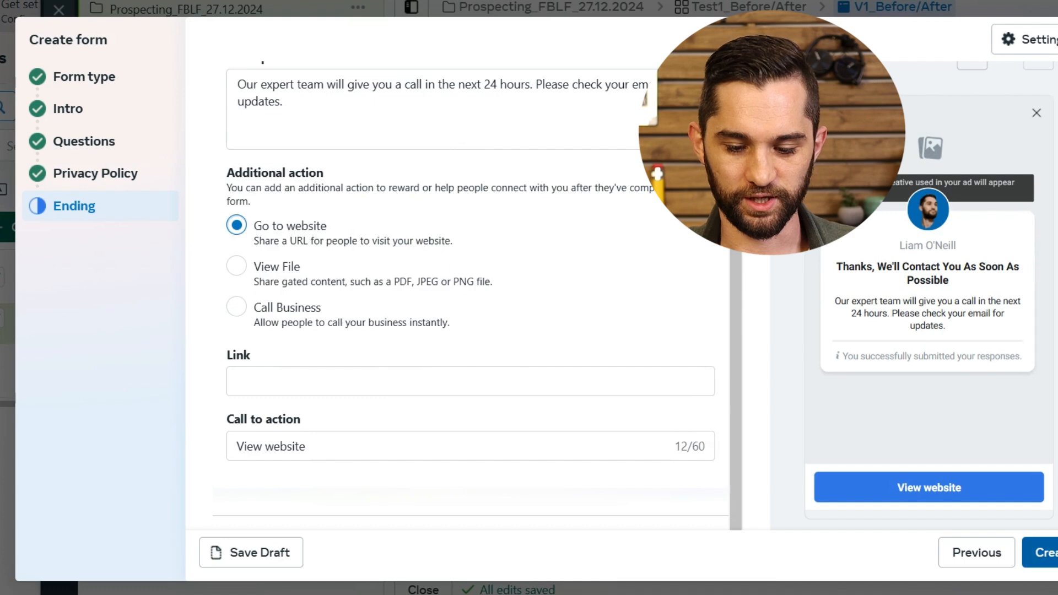
click(1027, 561)
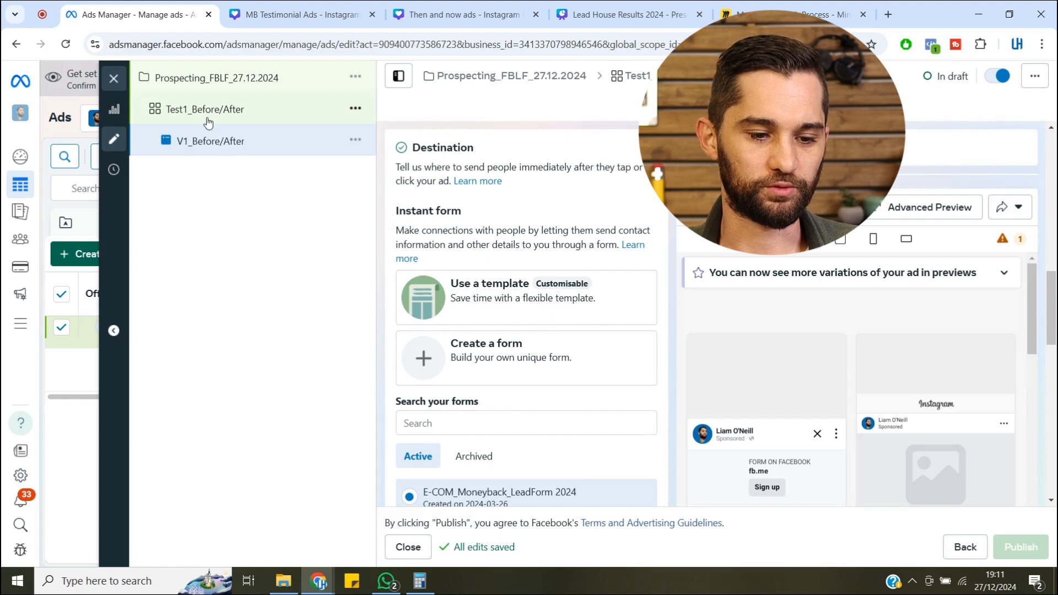
- Check the campaign structure on the Meta Ads Launch Process board in Miro and return to Ads Manager
click(840, 14)
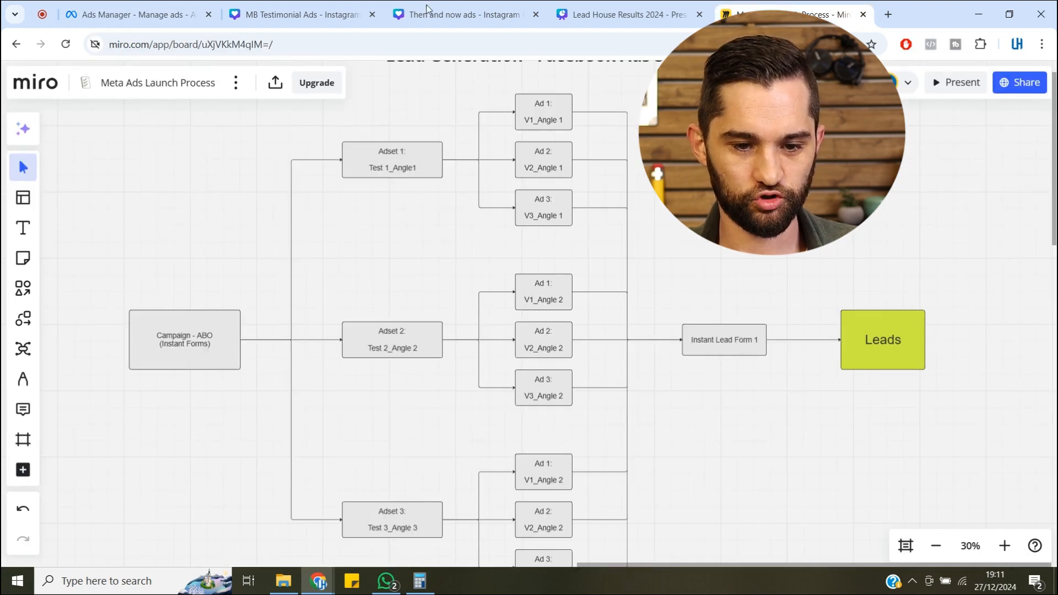
click(288, 9)
click(171, 6)
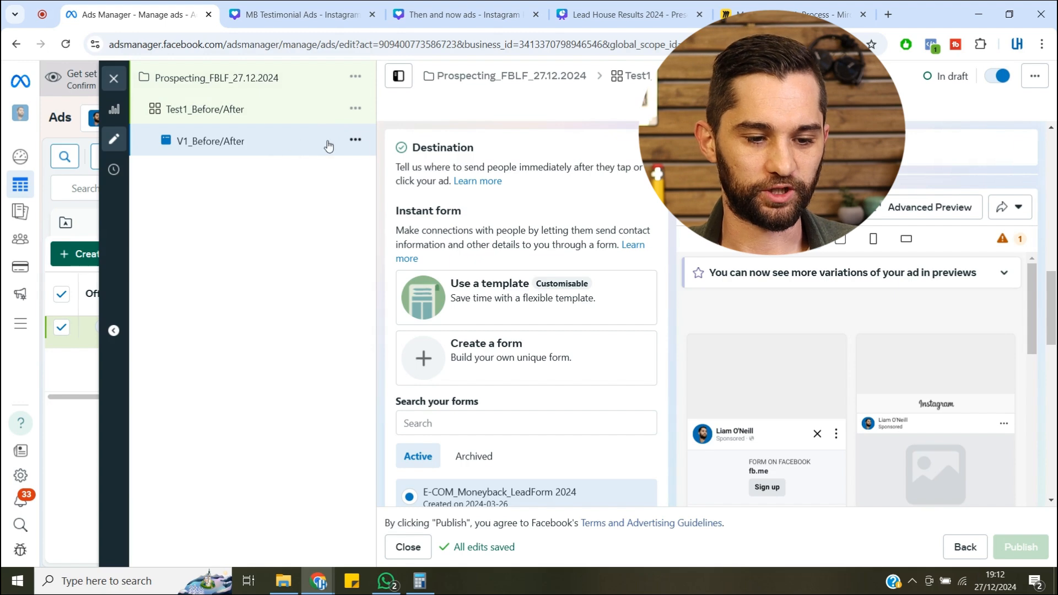
- Quickly duplicate the V1_Before/After ad twice within the Test1_Before/After ad set
click(356, 142)
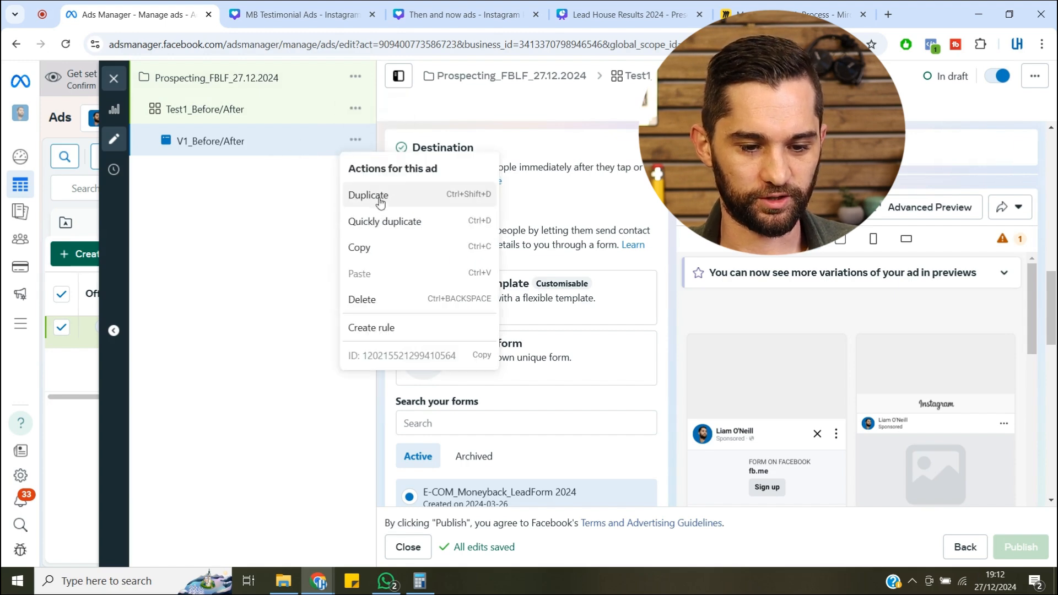
click(380, 222)
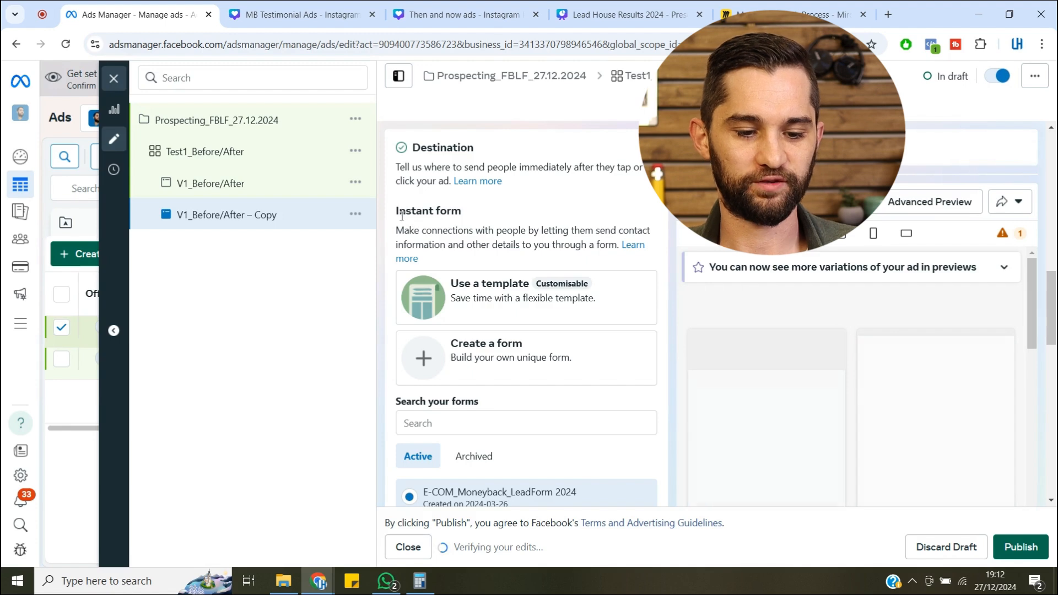
click(355, 214)
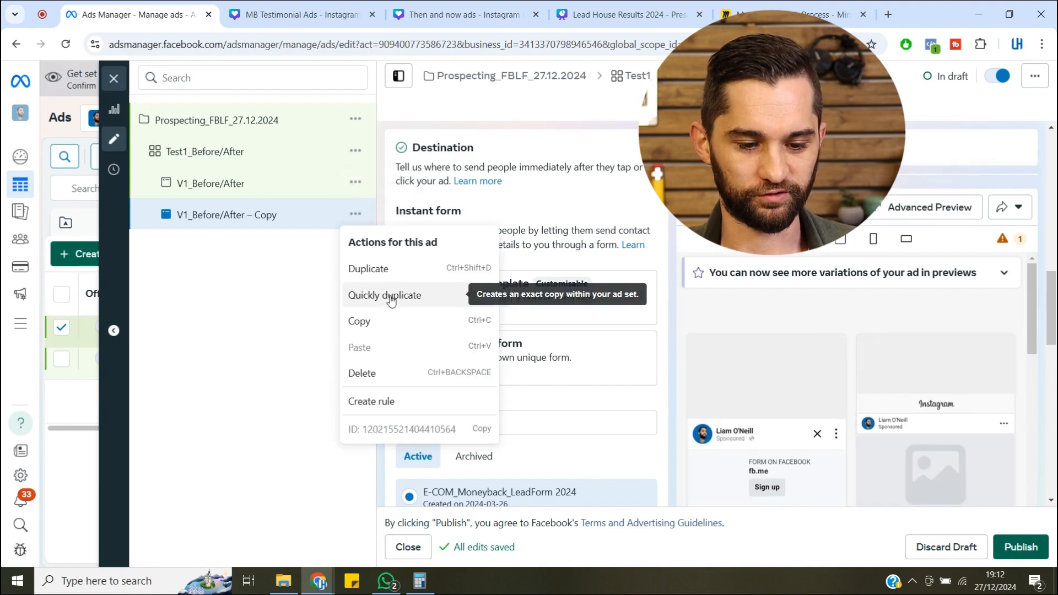
click(388, 295)
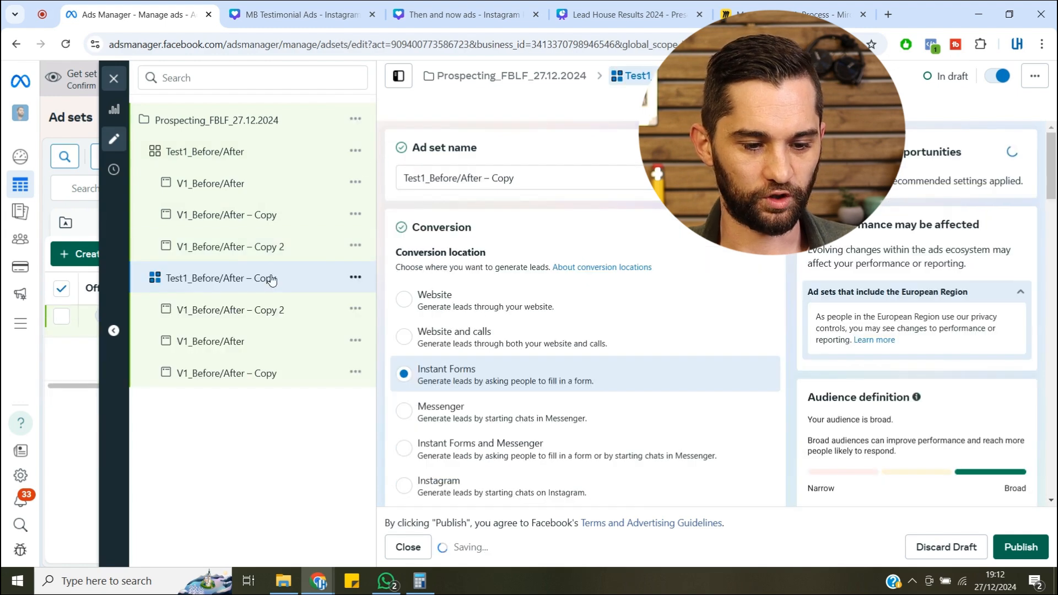
- Rename the copied Test1_Before/After ad set as Test2_UGC
click(425, 177)
key(BackSpace)
text(2)
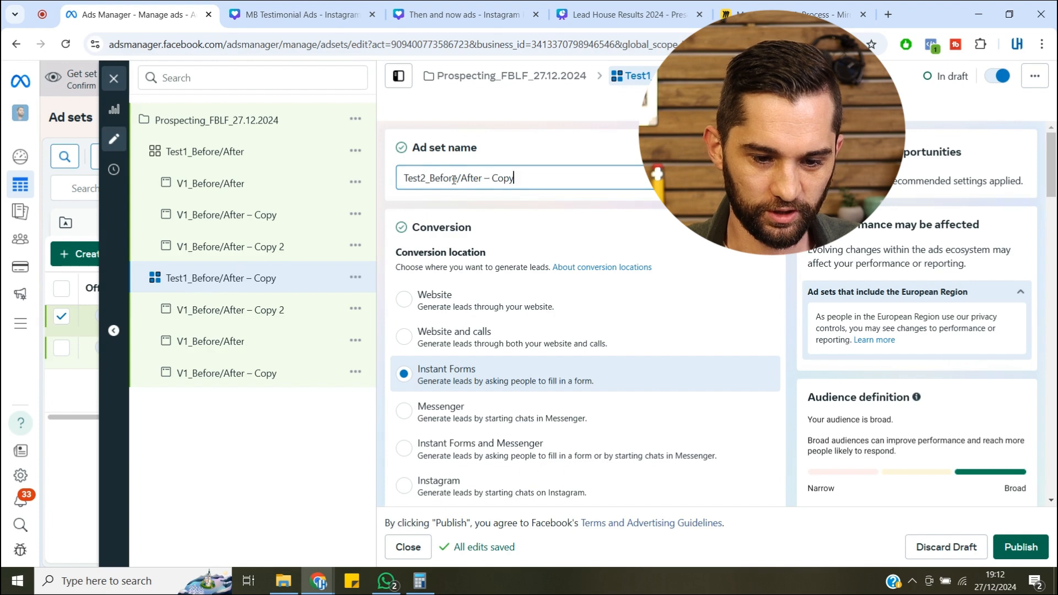
drag(443, 177, 431, 177)
key(BackSpace)
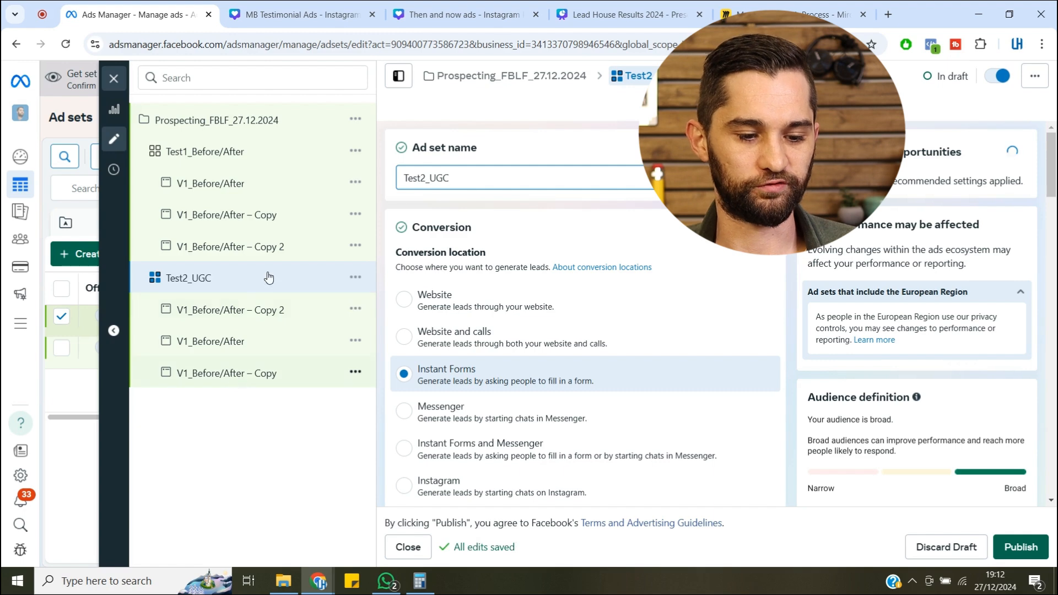
- Quickly duplicate the Test2_UGC ad set and rename the copy Test3_Reviews
click(355, 279)
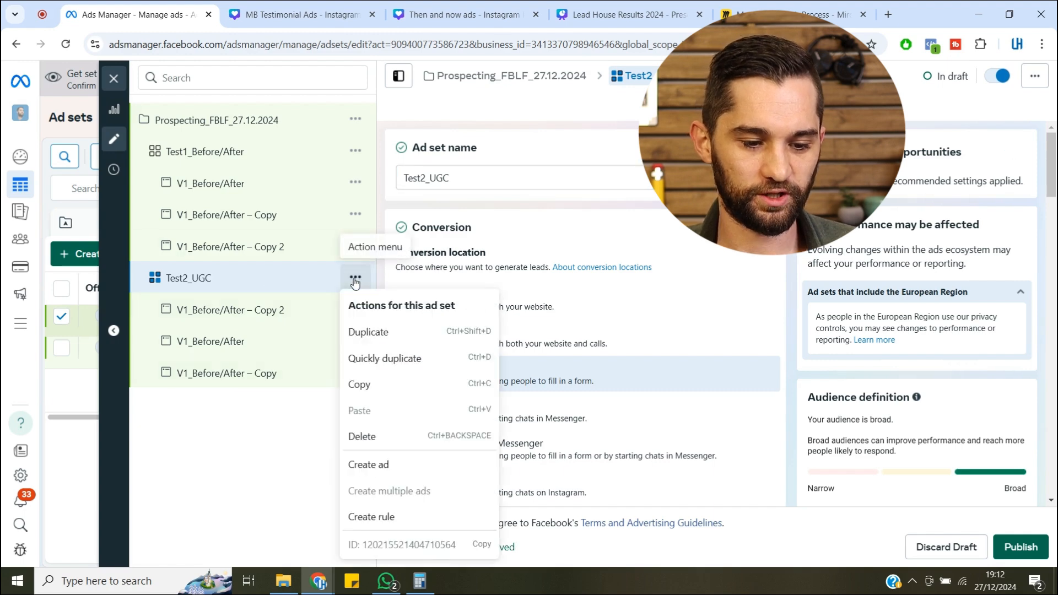
click(381, 361)
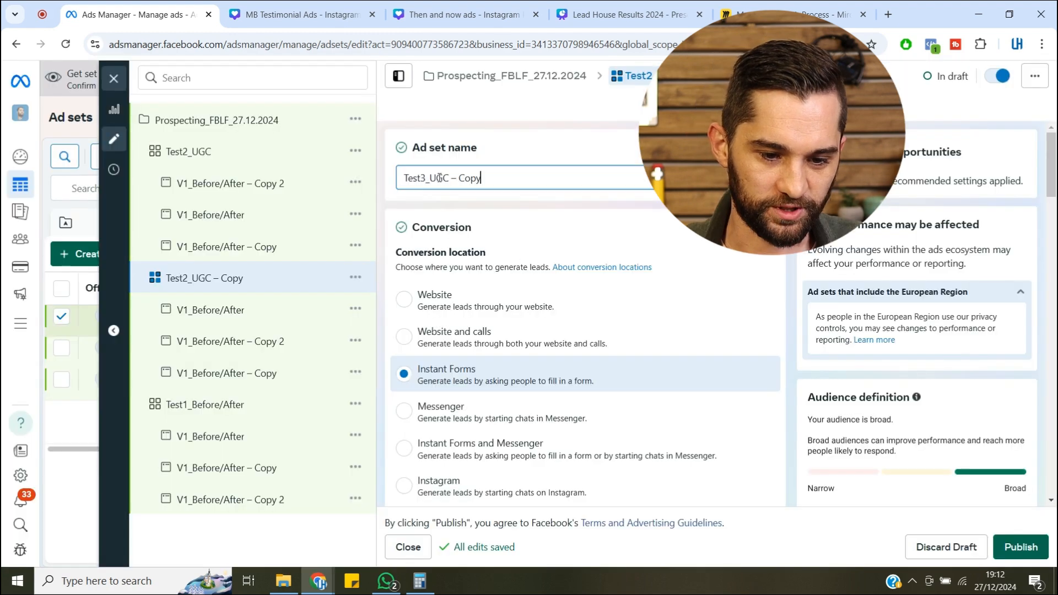
drag(483, 177, 431, 176)
text(Reviews)
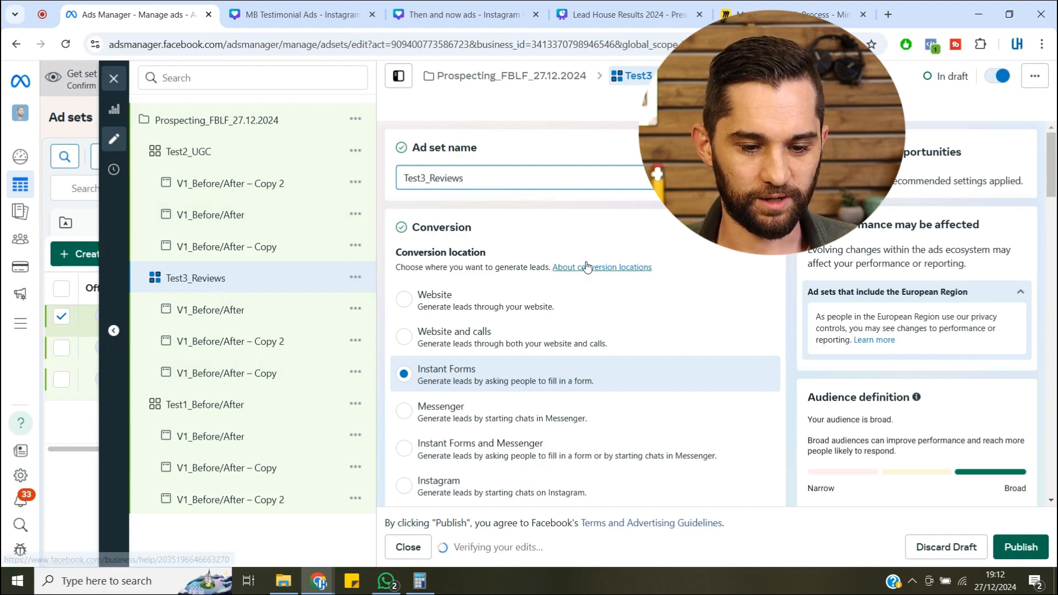
- Close the ad set editor and turn off the Test2_UGC and Test3_Reviews ad sets
scroll(586, 267, down, 4)
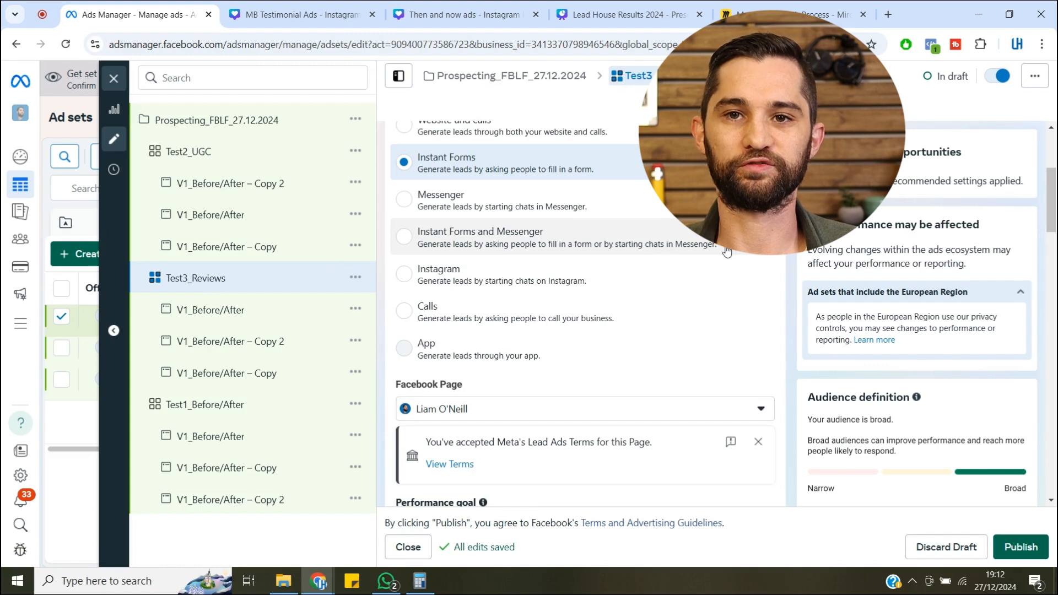
scroll(678, 303, down, 15)
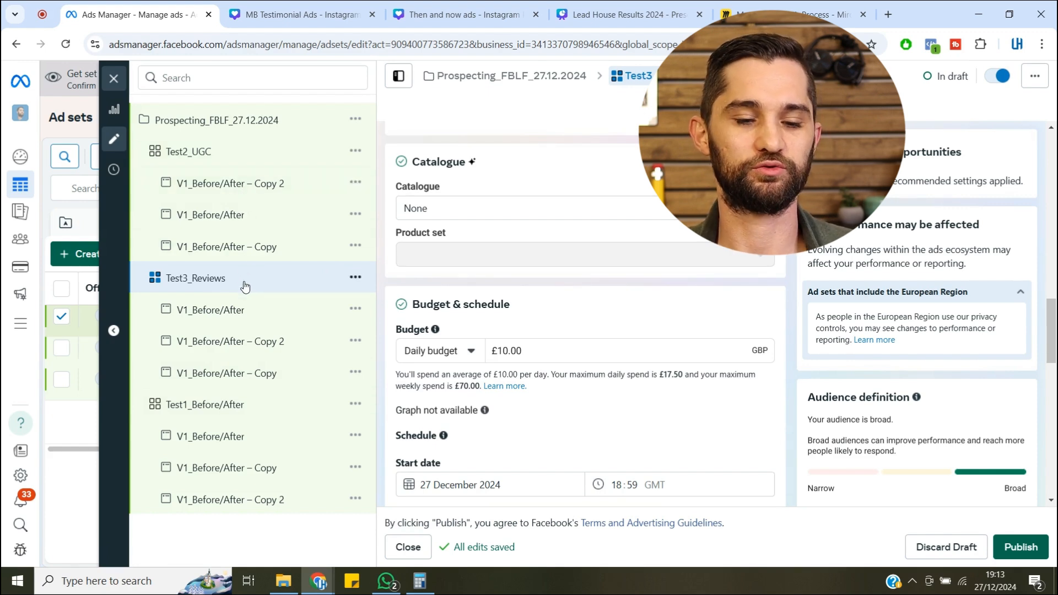
click(114, 78)
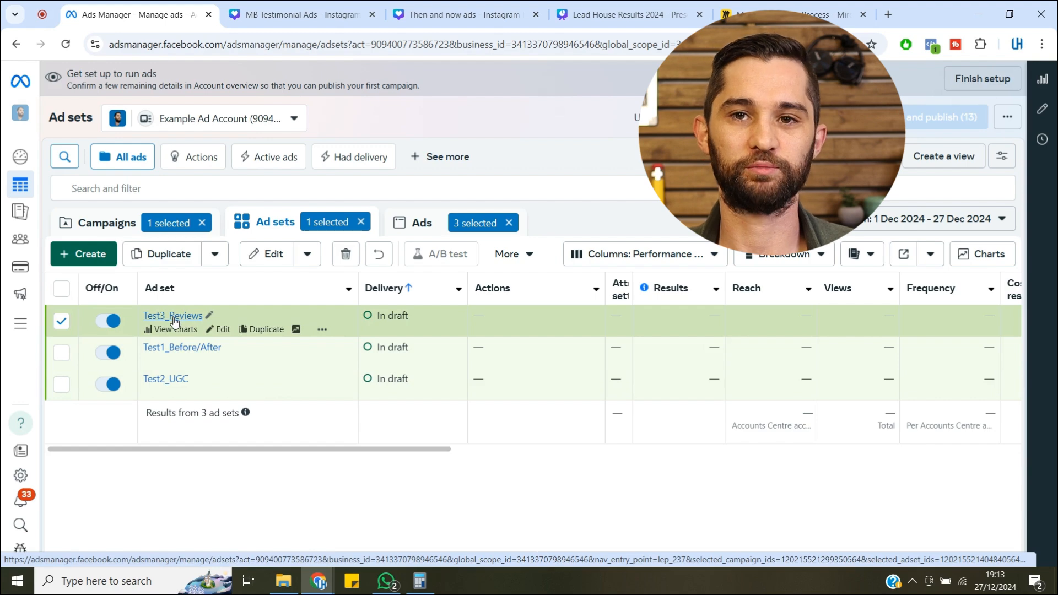
click(112, 384)
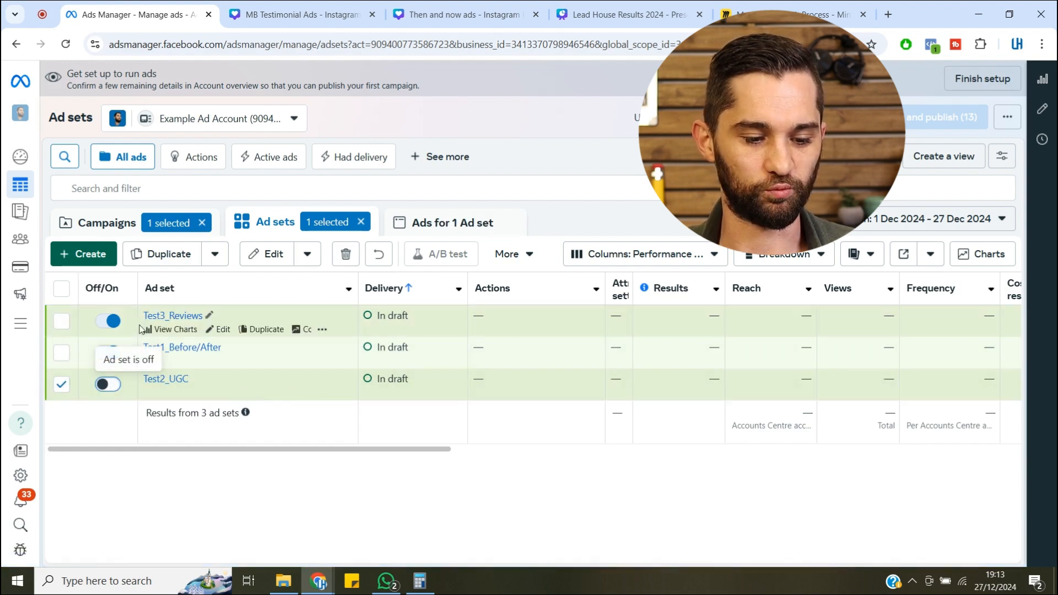
click(113, 322)
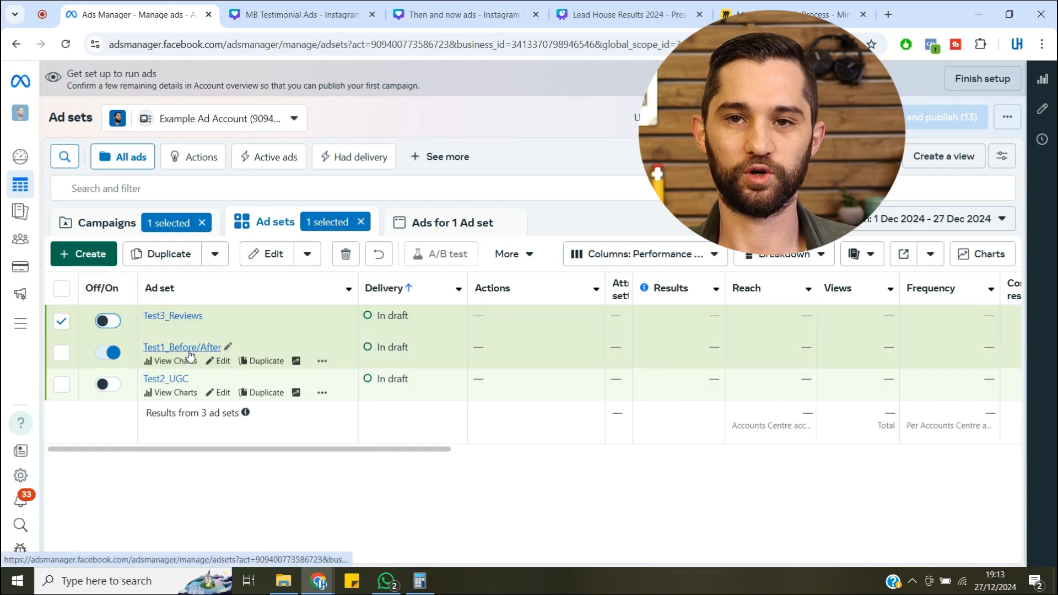
- Duplicate the Test1_Before/After ad set as Test4_Before/After and turn the new ad set off
click(62, 321)
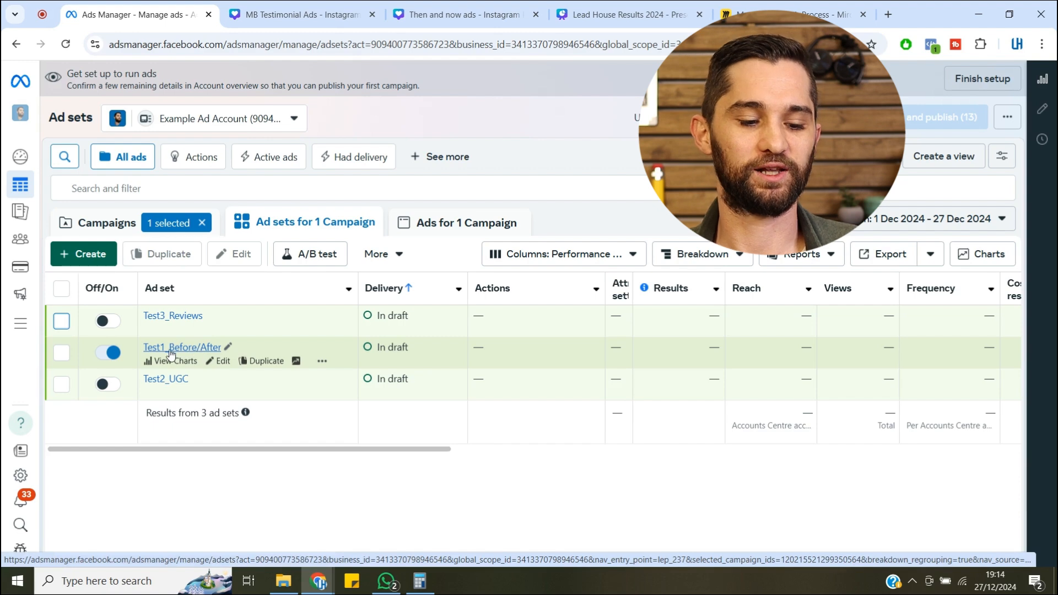
click(62, 353)
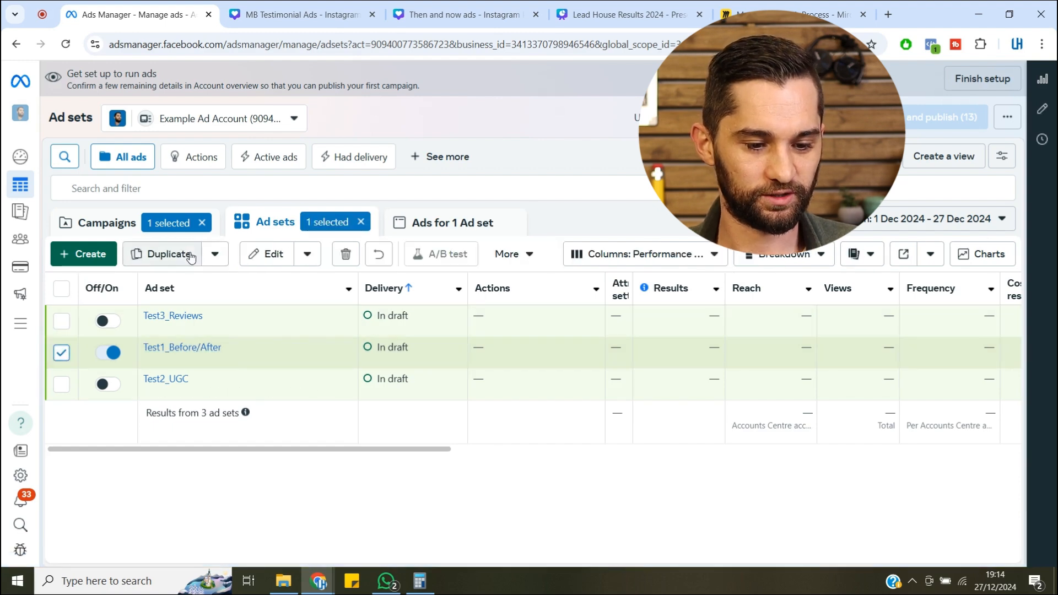
click(215, 254)
click(153, 323)
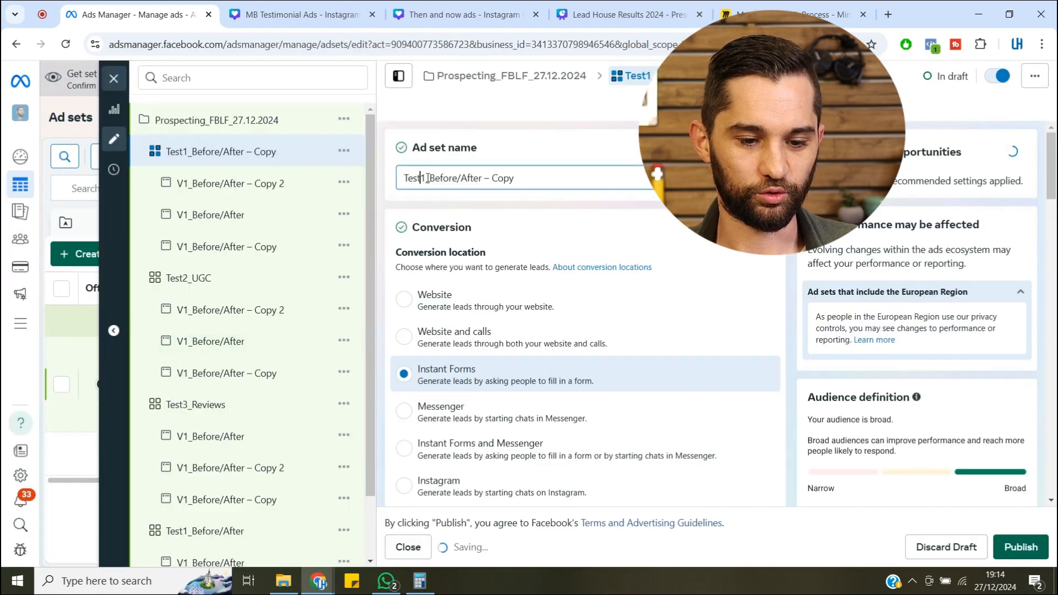
click(426, 178)
key(BackSpace)
text(4)
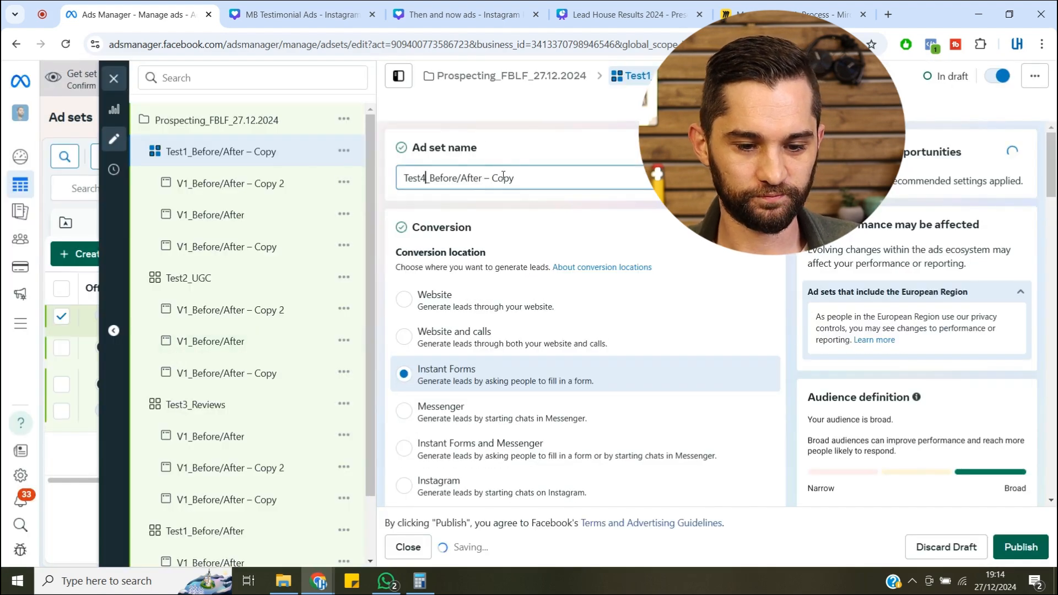
drag(515, 178, 484, 178)
key(BackSpace)
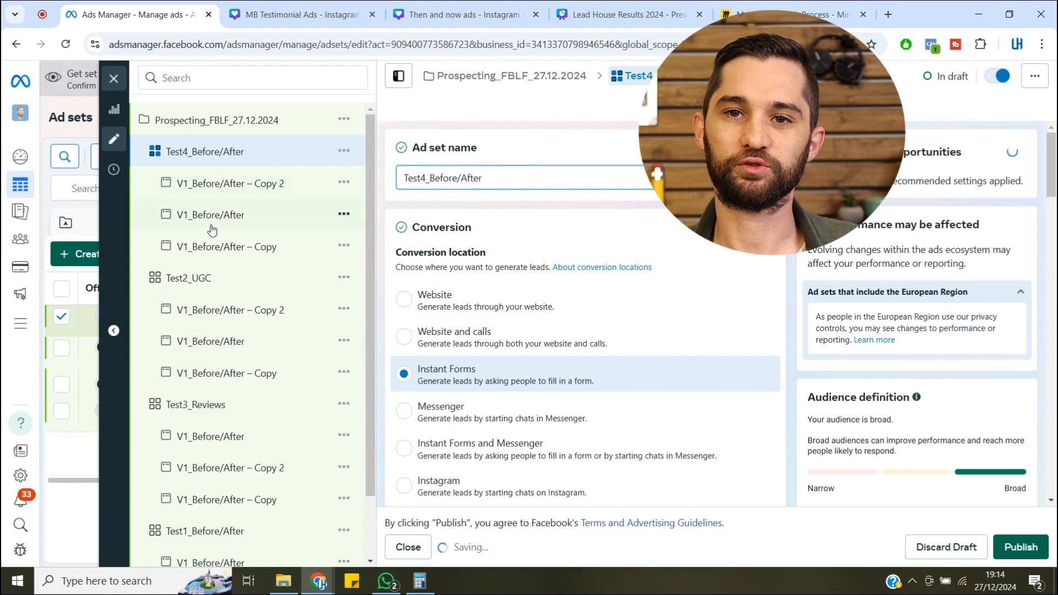
click(114, 78)
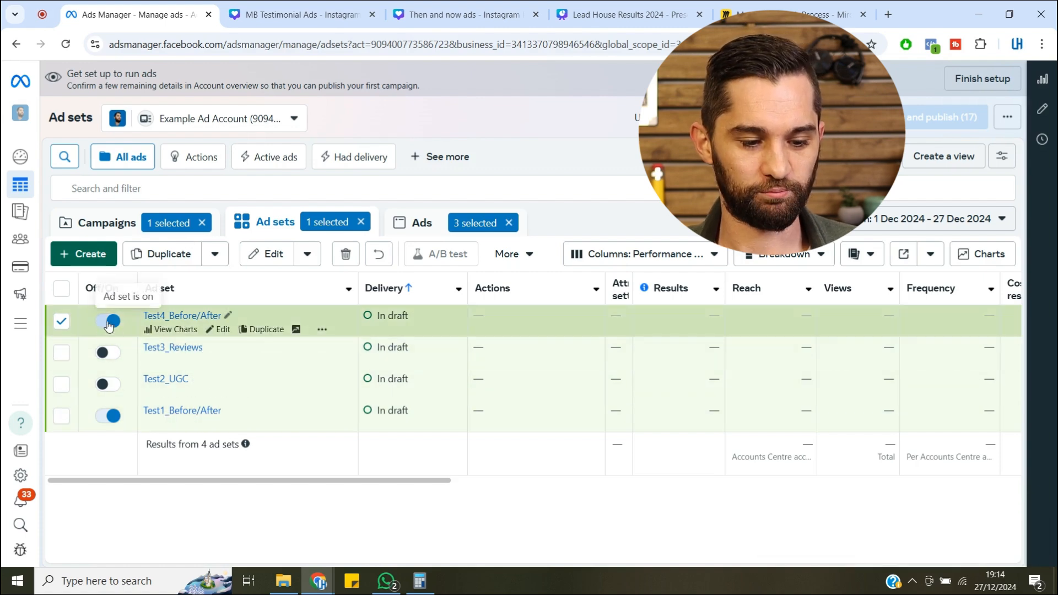
click(109, 321)
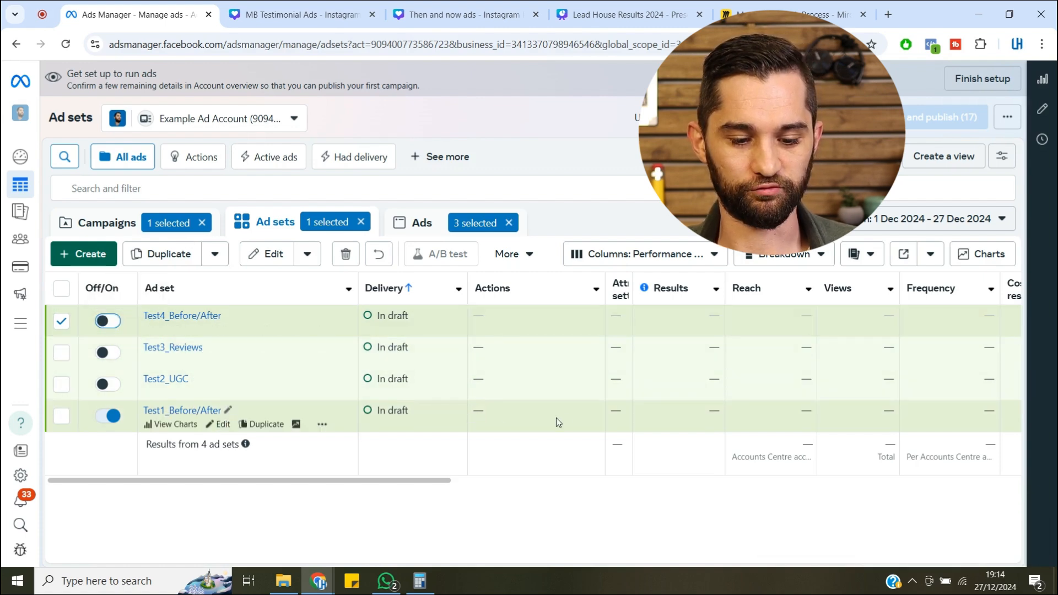
- Set the Test1_Before/After ad set's daily budget to £15.00 and close the editor
scroll(580, 412, right, 3)
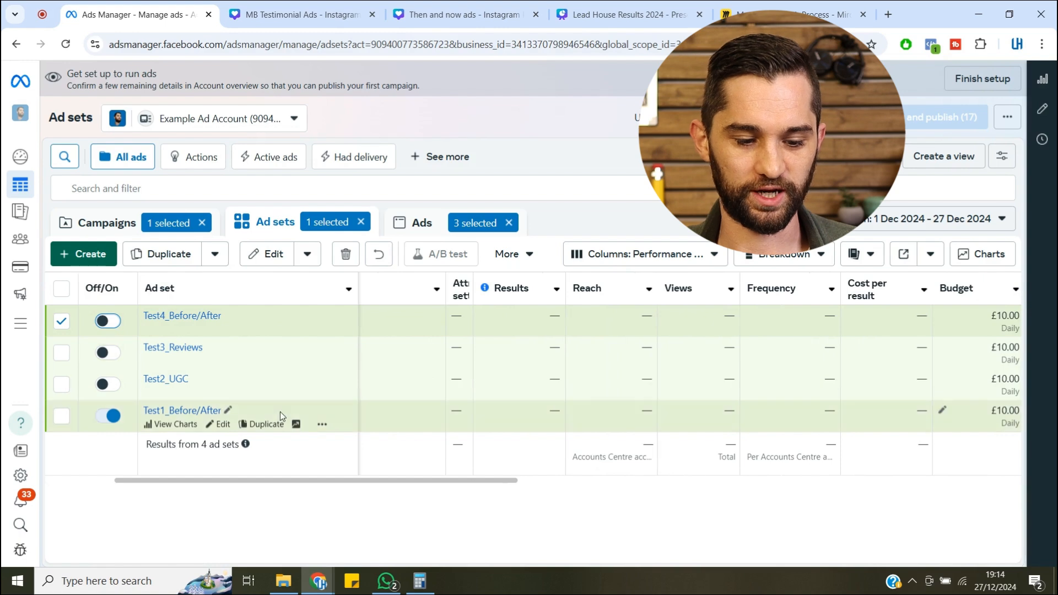
click(223, 425)
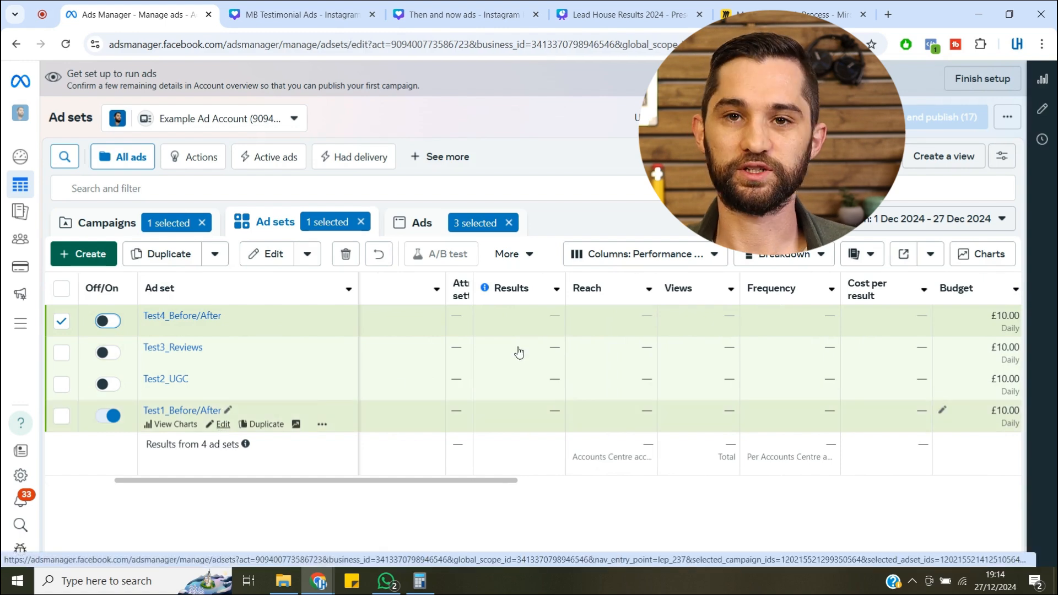
scroll(792, 296, down, 9)
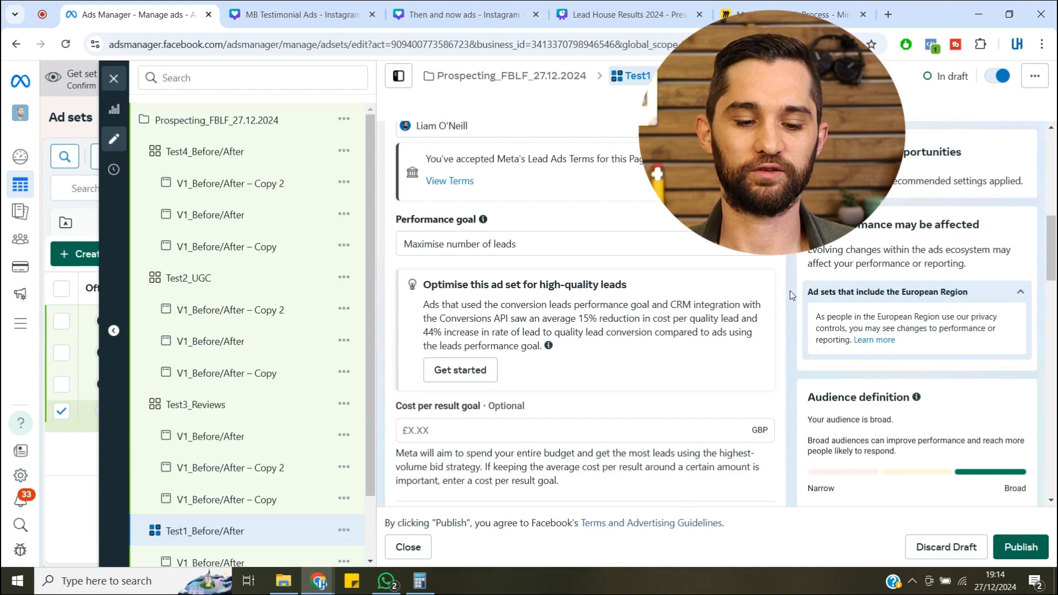
scroll(550, 287, down, 8)
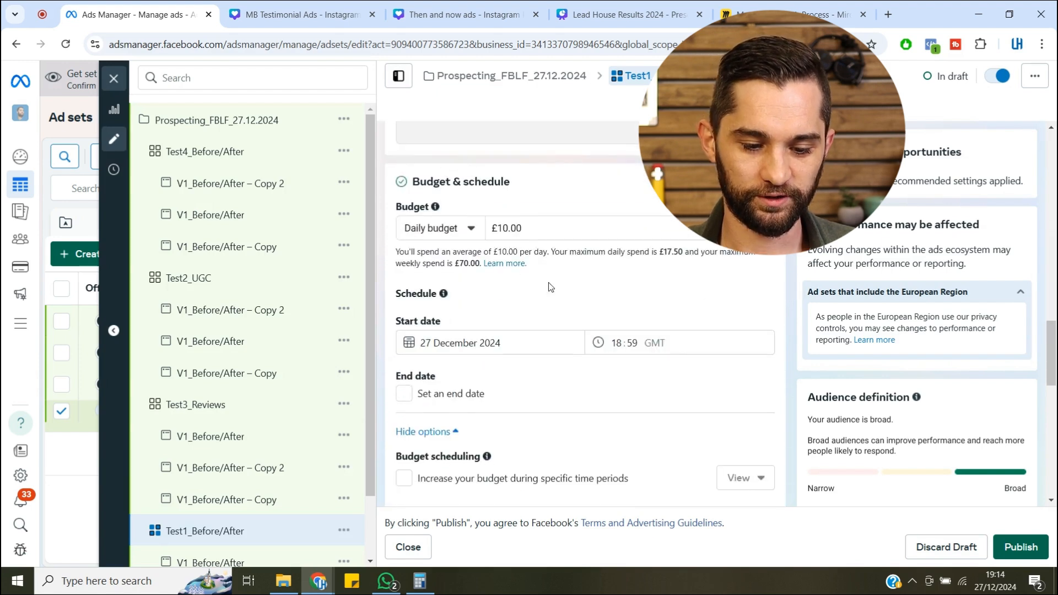
click(508, 228)
key(BackSpace)
text(5)
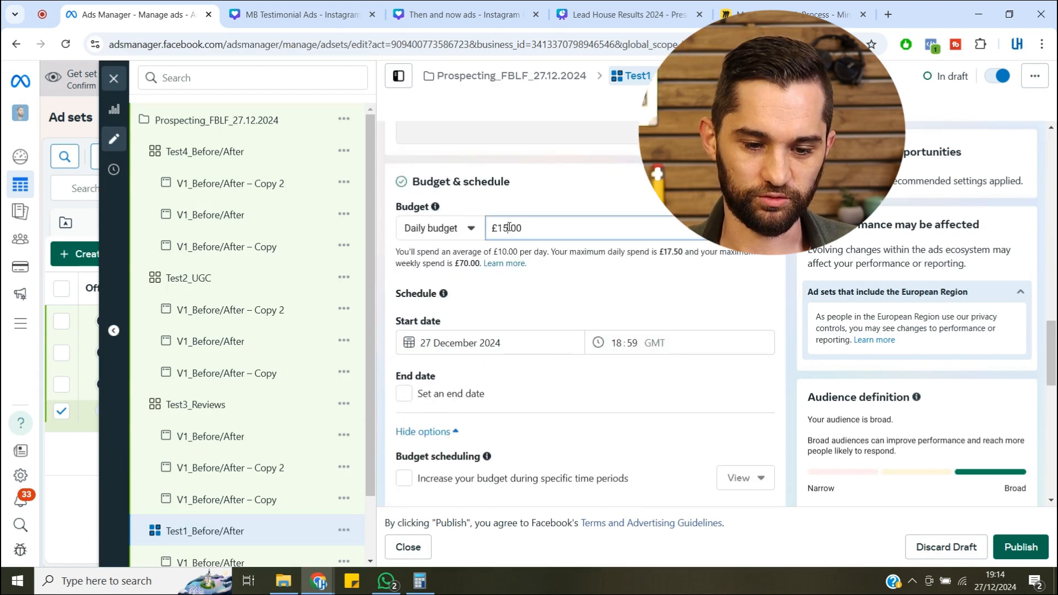
click(689, 190)
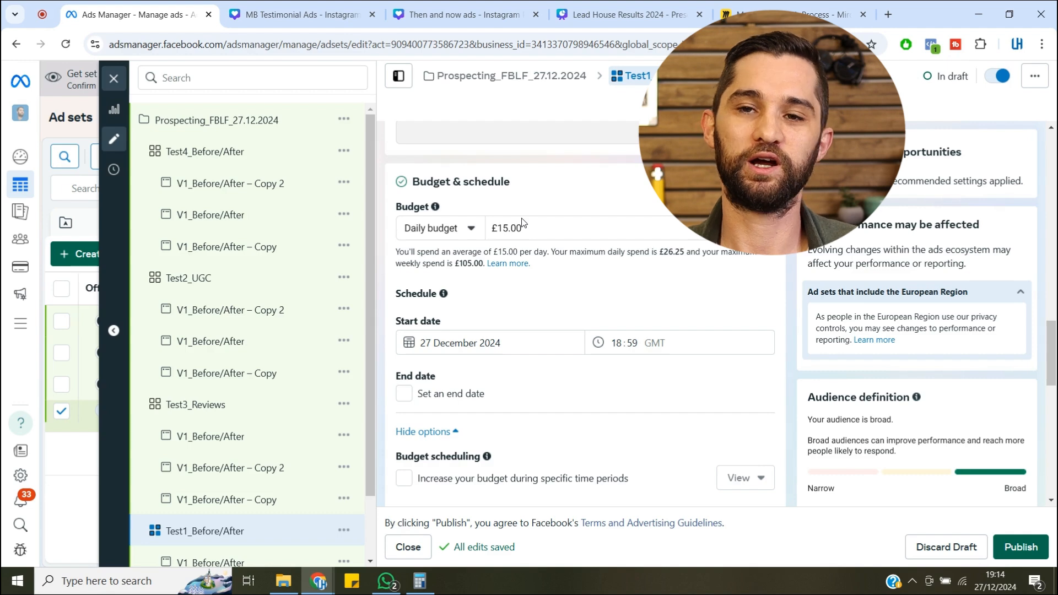
click(114, 79)
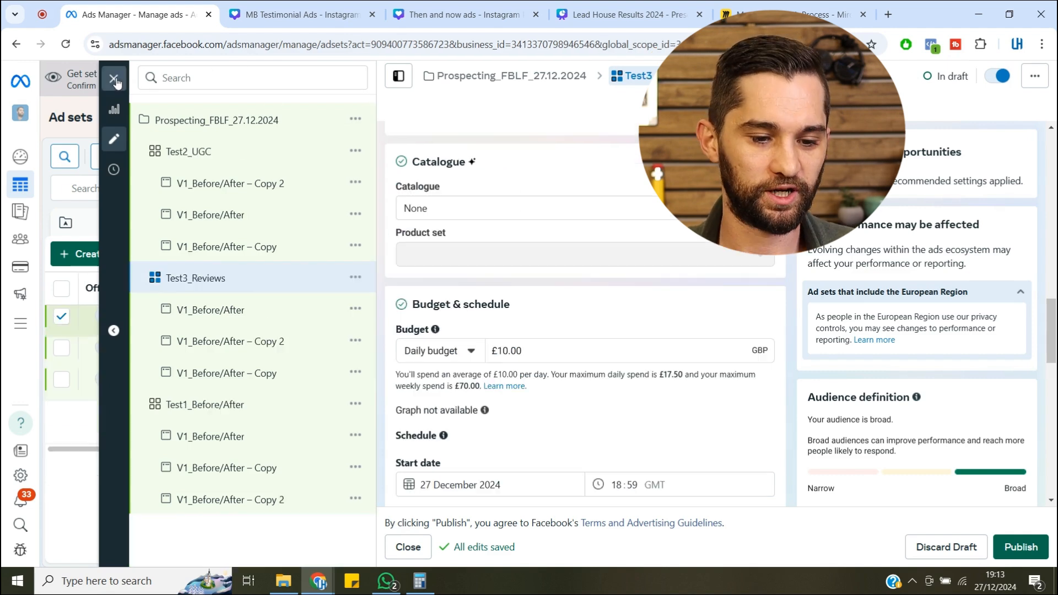